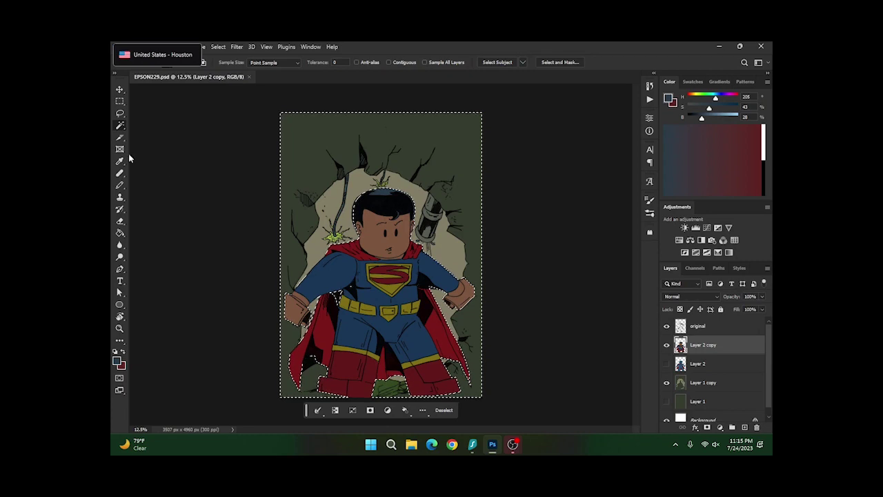
Try running the mask hold action on Layer 2 copy with the background selected, leaving the foreground color as it is
{"action": "left_click", "coordinate": [650, 98]}
{"action": "left_click", "coordinate": [578, 161]}
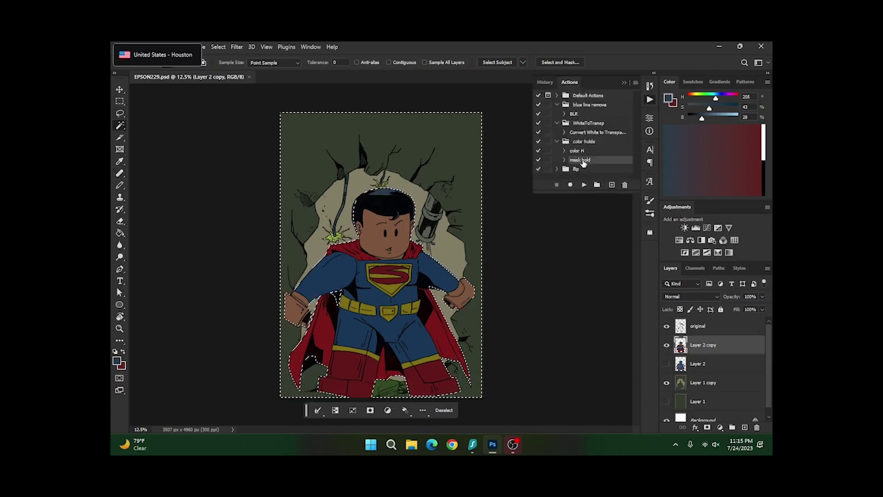
{"action": "left_click", "coordinate": [583, 185]}
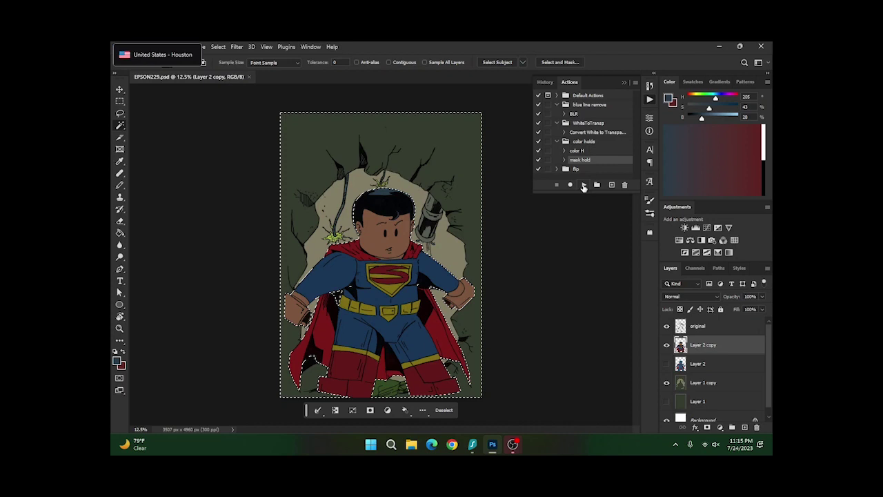
{"action": "left_click", "coordinate": [118, 362]}
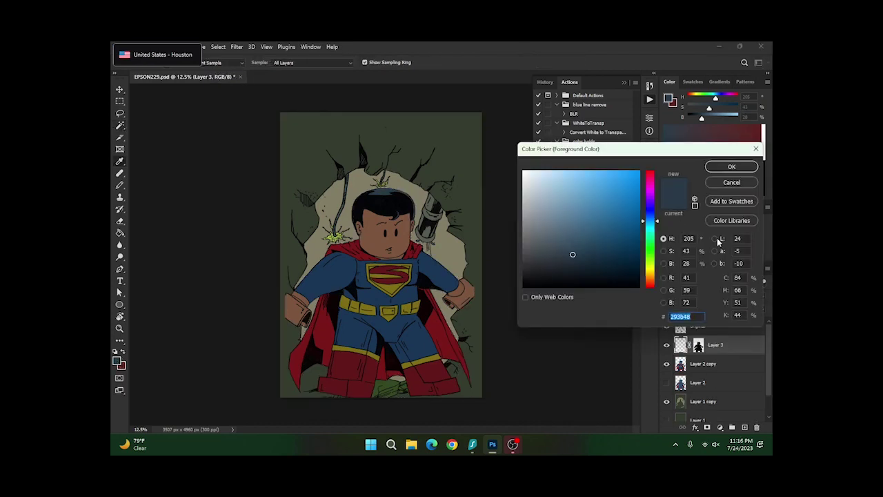
{"action": "left_click", "coordinate": [730, 182]}
Undo the added layer mask, compare the image with Layer 3 hidden and shown, and delete Layer 3
{"action": "left_click", "coordinate": [169, 47]}
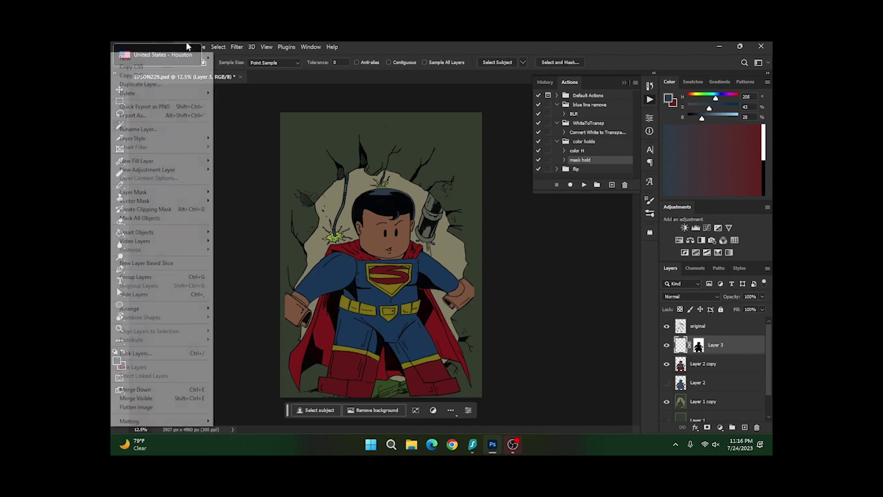
{"action": "mouse_move", "coordinate": [169, 47]}
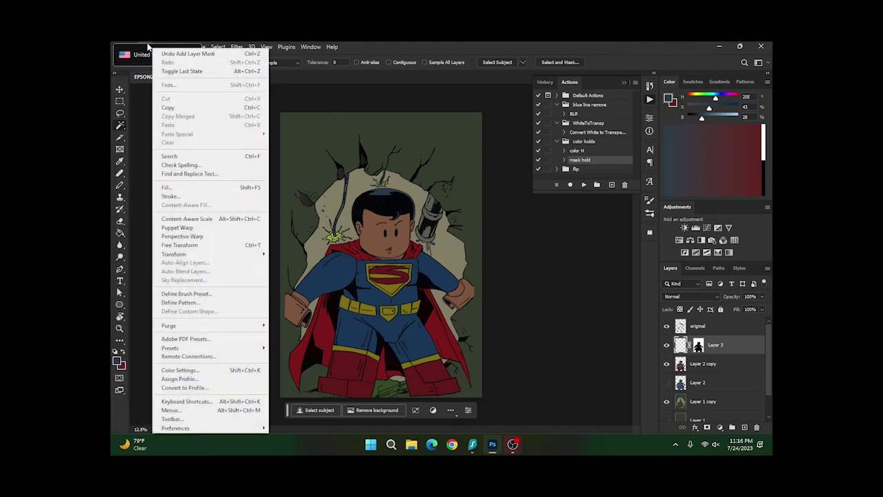
{"action": "left_click", "coordinate": [166, 54]}
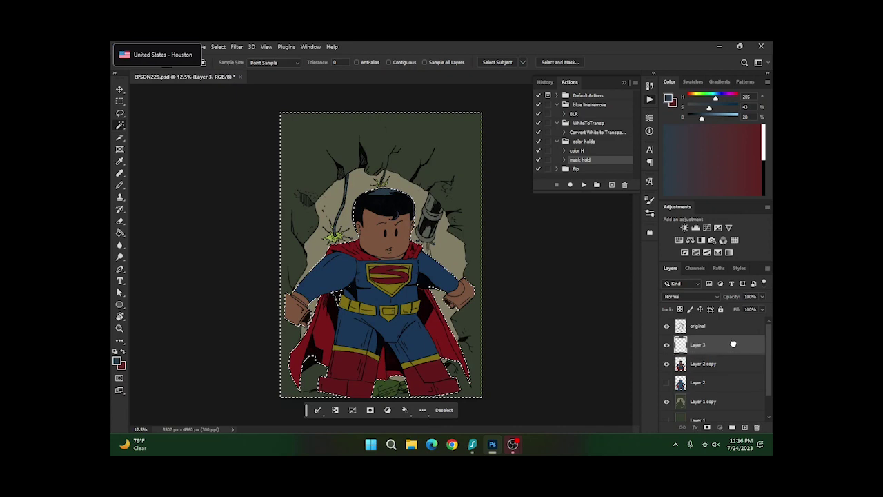
{"action": "left_click", "coordinate": [666, 345]}
{"action": "left_click", "coordinate": [667, 345]}
{"action": "left_click", "coordinate": [667, 345]}
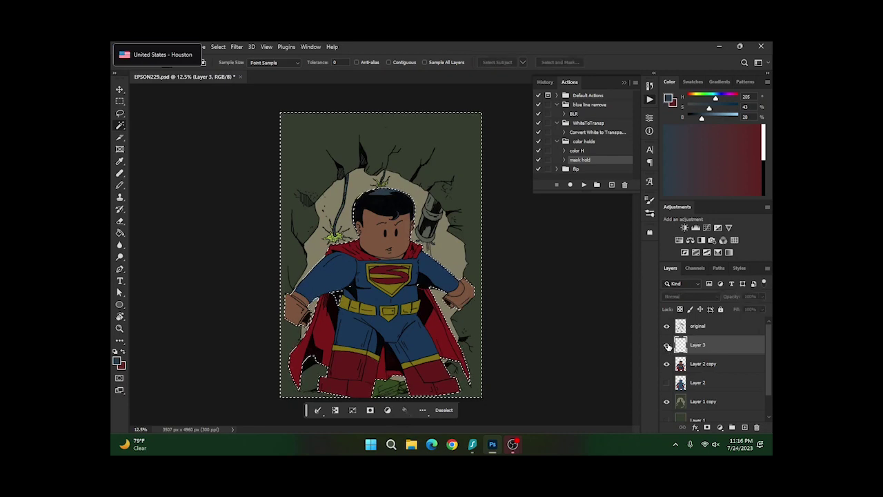
{"action": "left_click", "coordinate": [666, 345]}
{"action": "left_click_drag", "start_coordinate": [721, 346], "coordinate": [757, 426]}
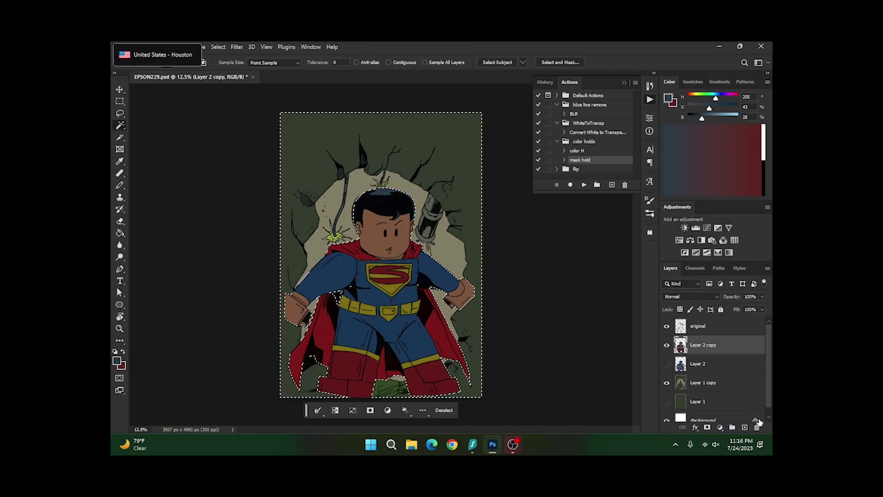
Select Layer 1 copy for the Gradient tool and set the foreground color to dark teal with hue 178, saturation 53 and brightness 26
{"action": "left_click", "coordinate": [713, 384]}
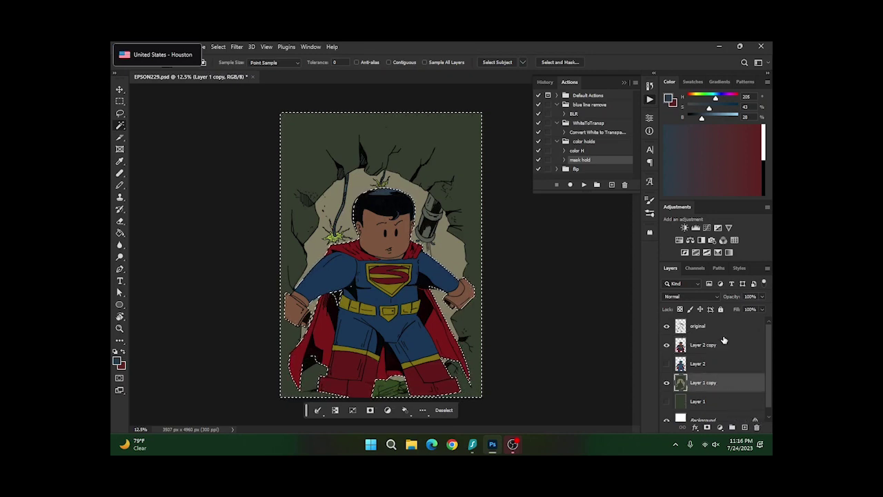
{"action": "left_click_drag", "start_coordinate": [120, 233], "coordinate": [153, 237]}
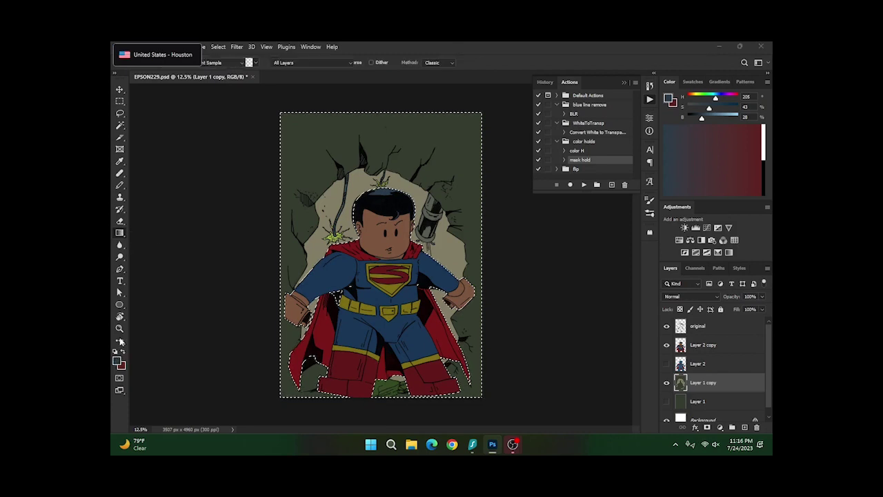
{"action": "left_click", "coordinate": [118, 360]}
{"action": "left_click", "coordinate": [301, 154]}
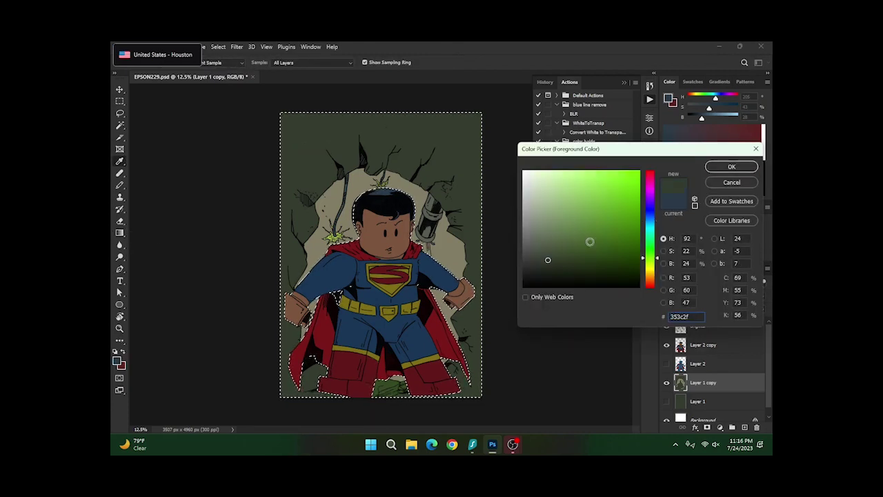
{"action": "left_click_drag", "start_coordinate": [652, 232], "coordinate": [651, 228]}
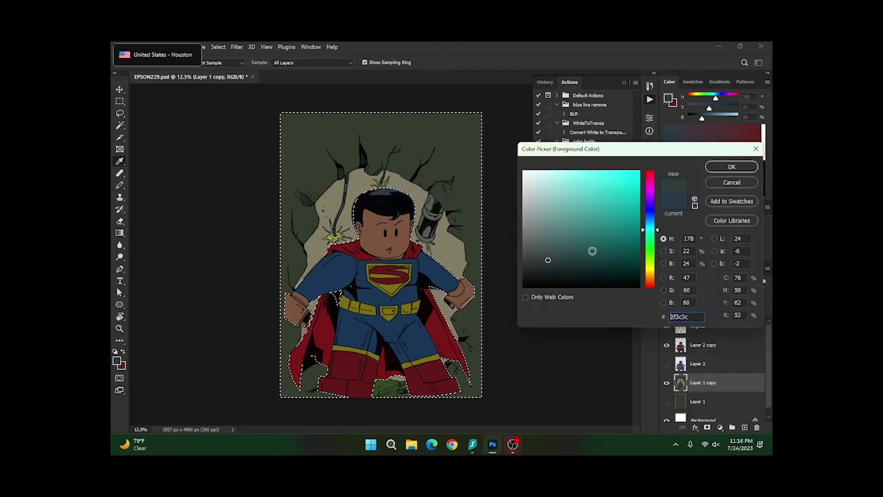
{"action": "left_click_drag", "start_coordinate": [591, 250], "coordinate": [583, 256]}
{"action": "left_click", "coordinate": [731, 167]}
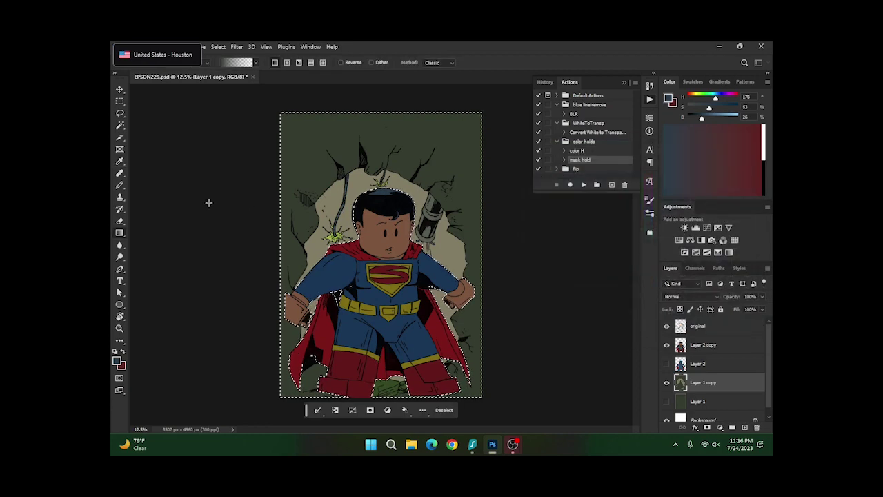
Set the Gradient tool to a radial gradient using the Foreground to Transparent preset from the Basics group
{"action": "left_click", "coordinate": [120, 232]}
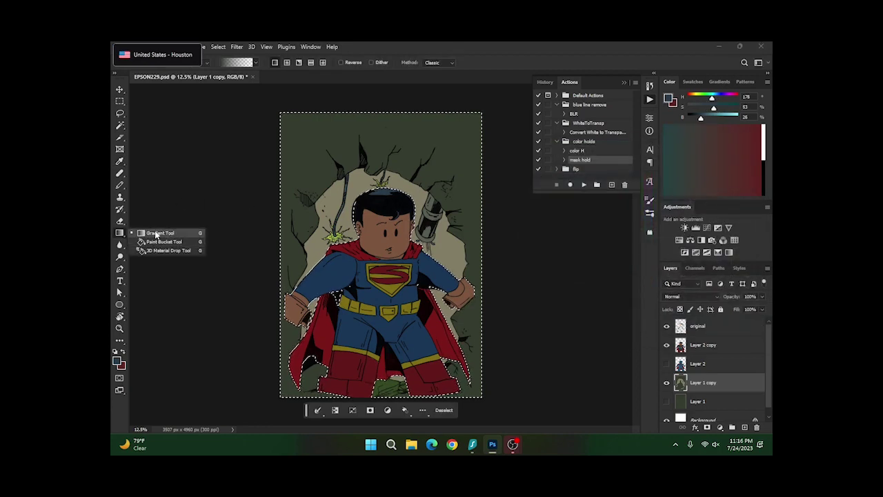
{"action": "left_click", "coordinate": [158, 233]}
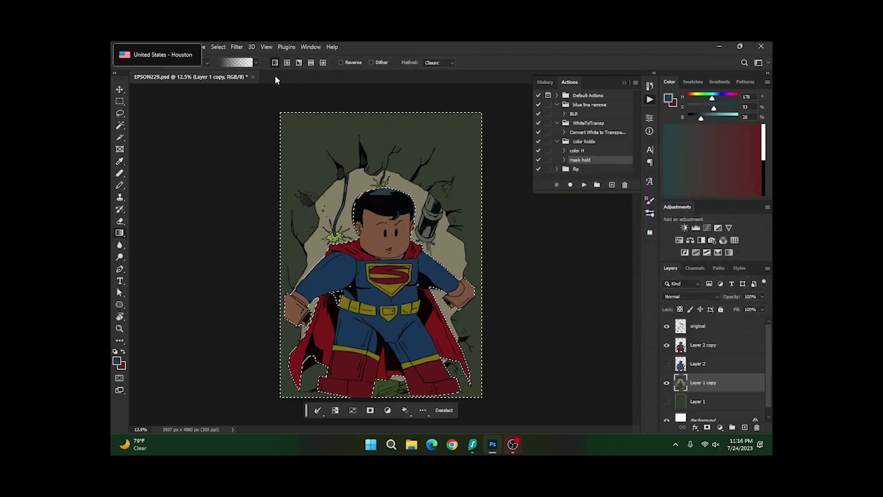
{"action": "left_click", "coordinate": [236, 64]}
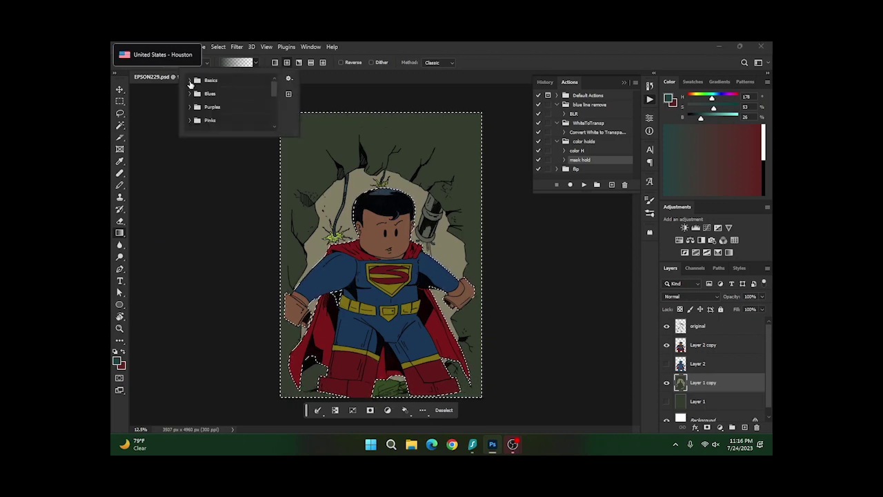
{"action": "left_click", "coordinate": [189, 81]}
{"action": "left_click", "coordinate": [216, 95]}
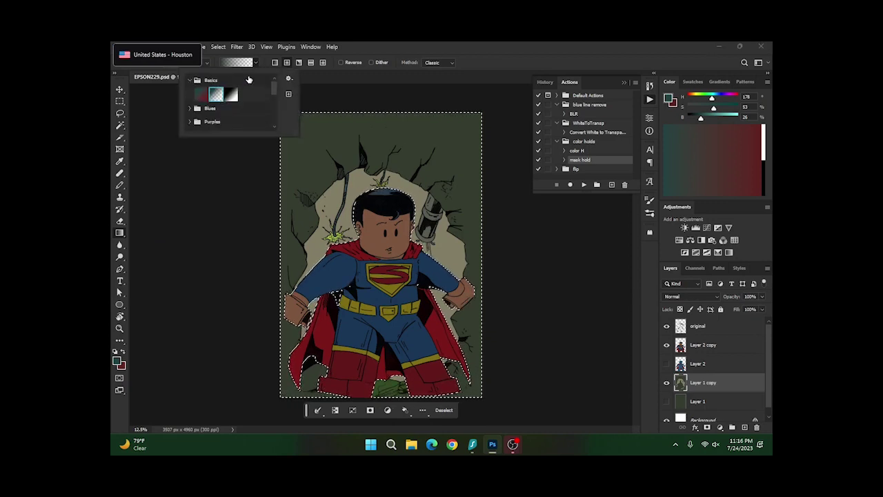
{"action": "left_click", "coordinate": [216, 93]}
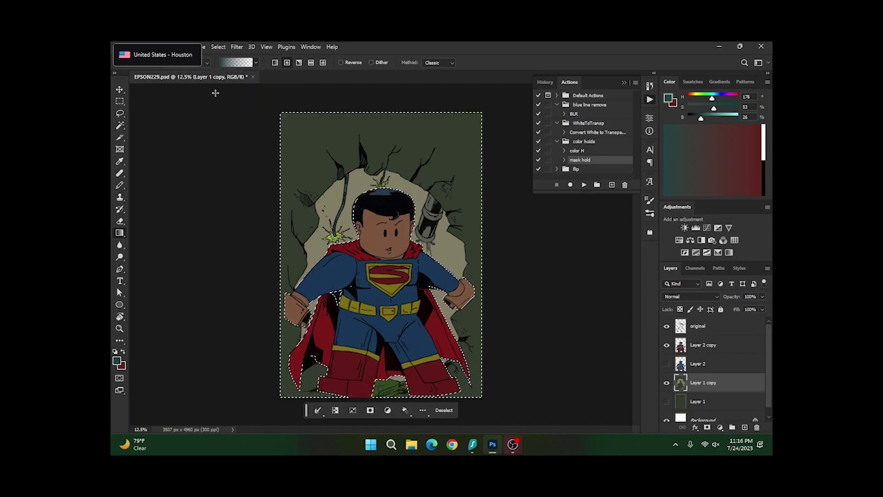
{"action": "left_click", "coordinate": [249, 62]}
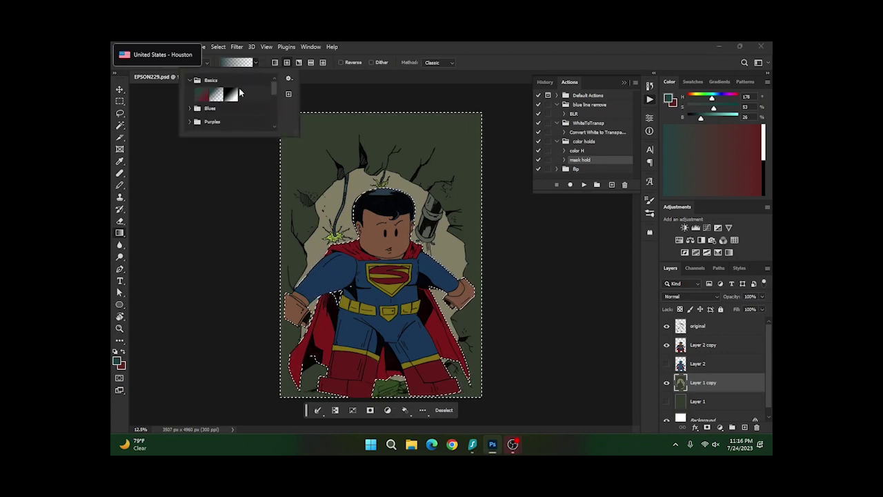
{"action": "left_click", "coordinate": [216, 95]}
{"action": "left_click", "coordinate": [224, 96]}
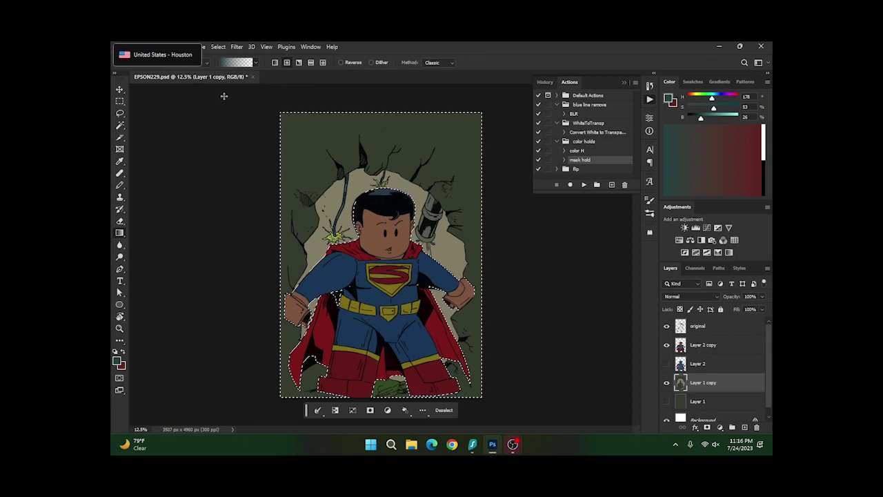
Try applying the Foreground to Transparent preset as a gradient fill over Layer 1 copy and move its center slightly down
{"action": "left_click", "coordinate": [720, 81]}
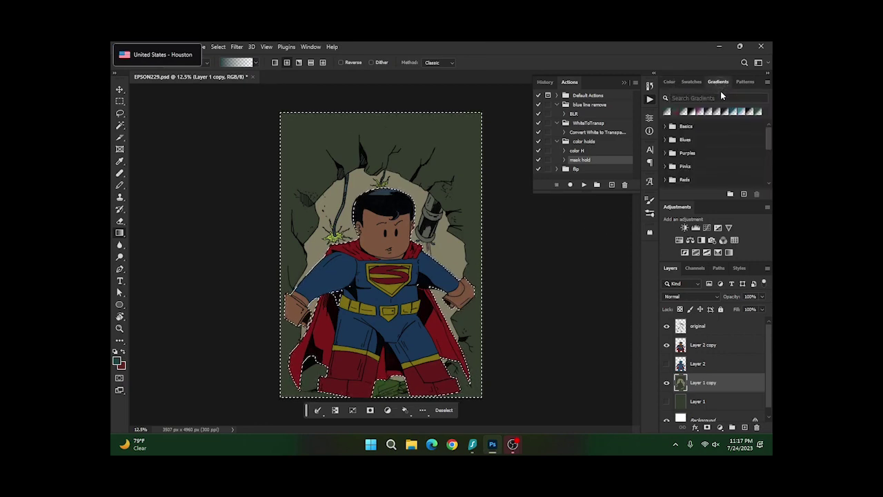
{"action": "left_click", "coordinate": [667, 127]}
{"action": "double_click", "coordinate": [691, 140]}
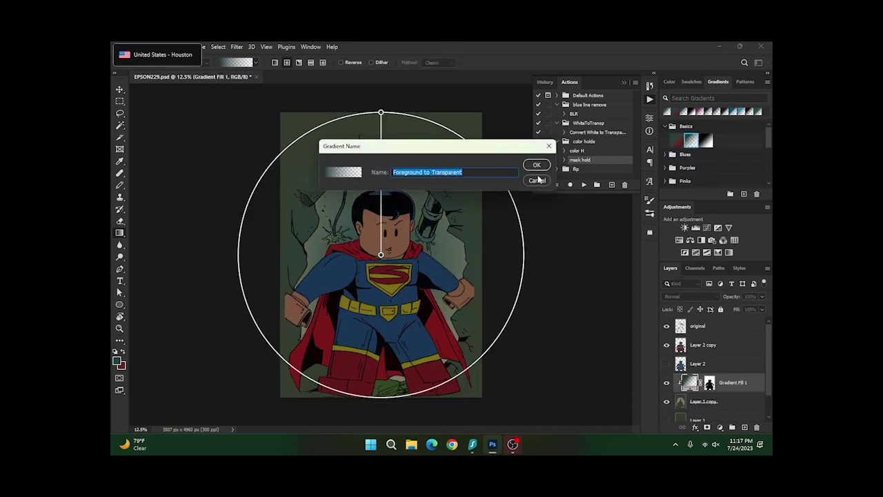
{"action": "left_click", "coordinate": [538, 181]}
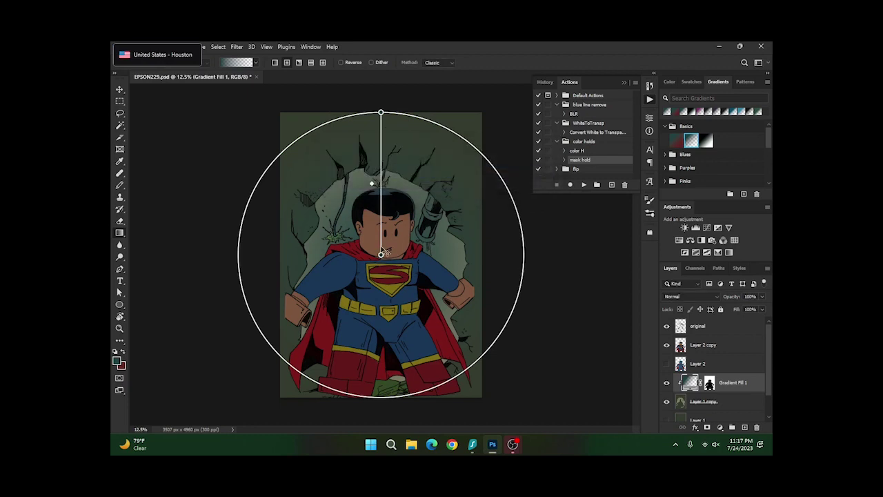
{"action": "mouse_move", "coordinate": [380, 256]}
{"action": "left_mouse_down"}
{"action": "mouse_move", "coordinate": [385, 207]}
{"action": "mouse_move", "coordinate": [380, 258]}
{"action": "left_mouse_up"}
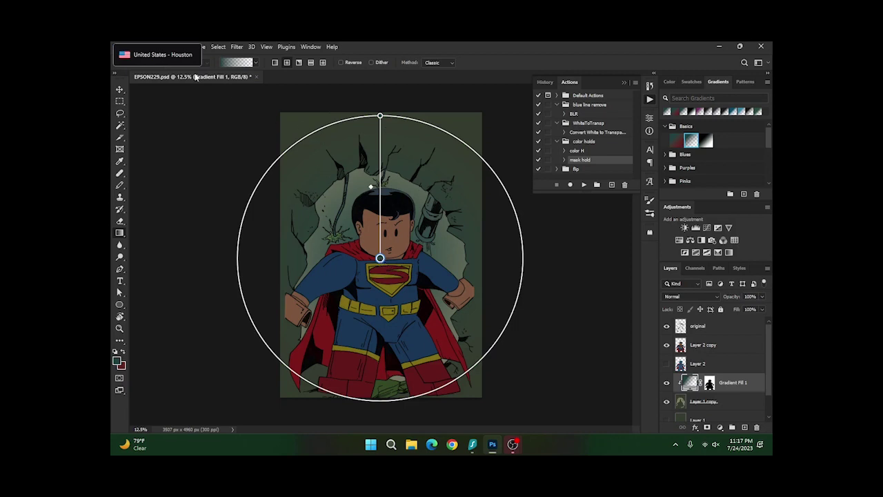
Undo the gradient move and the new gradient fill layer
{"action": "left_click", "coordinate": [161, 53]}
{"action": "left_click", "coordinate": [142, 45]}
{"action": "left_click", "coordinate": [153, 46]}
{"action": "left_click", "coordinate": [155, 47]}
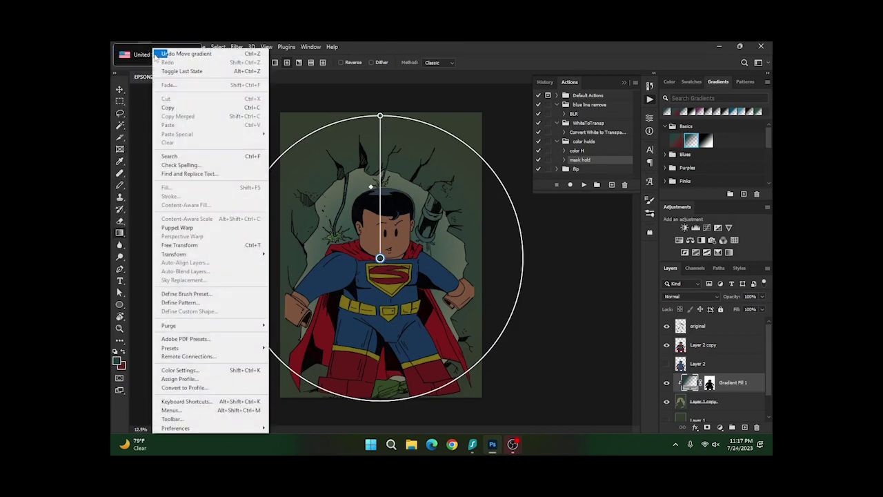
{"action": "left_click", "coordinate": [164, 56]}
{"action": "left_click", "coordinate": [155, 47]}
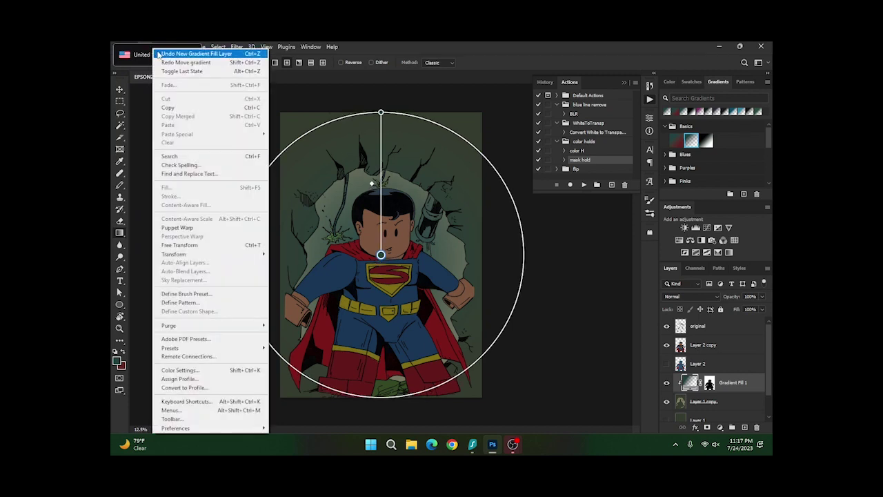
{"action": "left_click", "coordinate": [160, 54]}
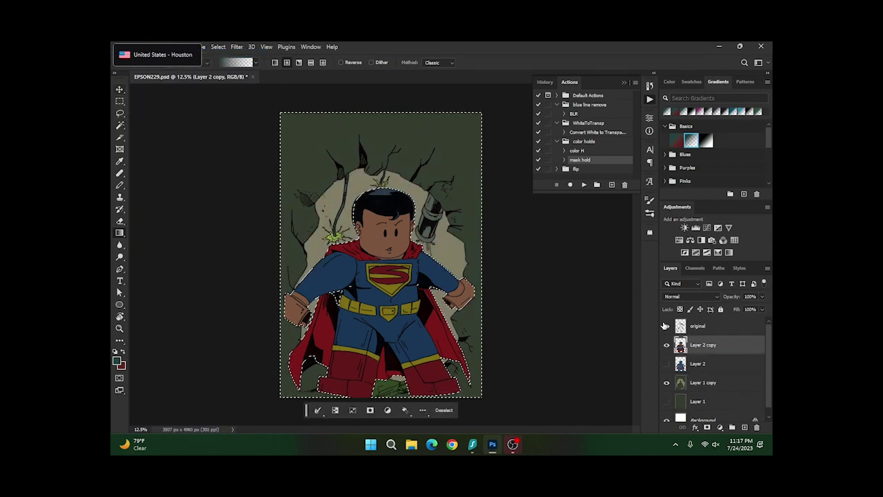
Select Layer 1 copy and switch the Gradient tool to Classic gradient mode
{"action": "left_click", "coordinate": [707, 382]}
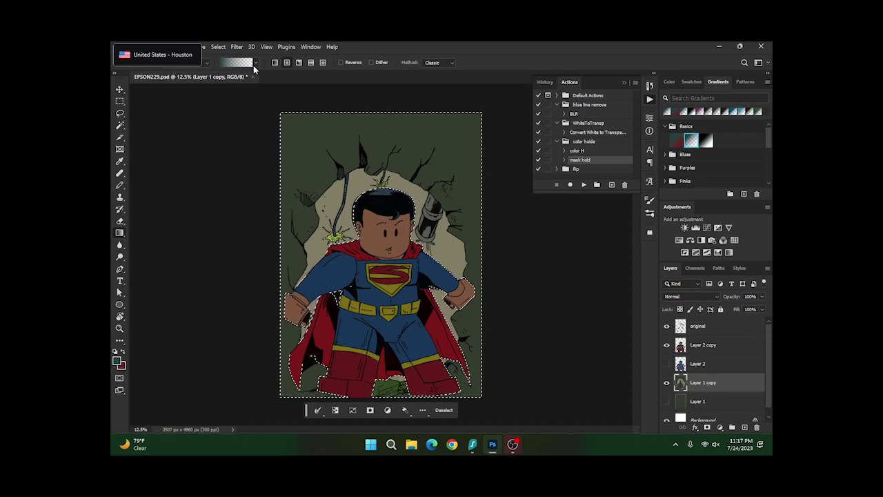
{"action": "left_click", "coordinate": [206, 63]}
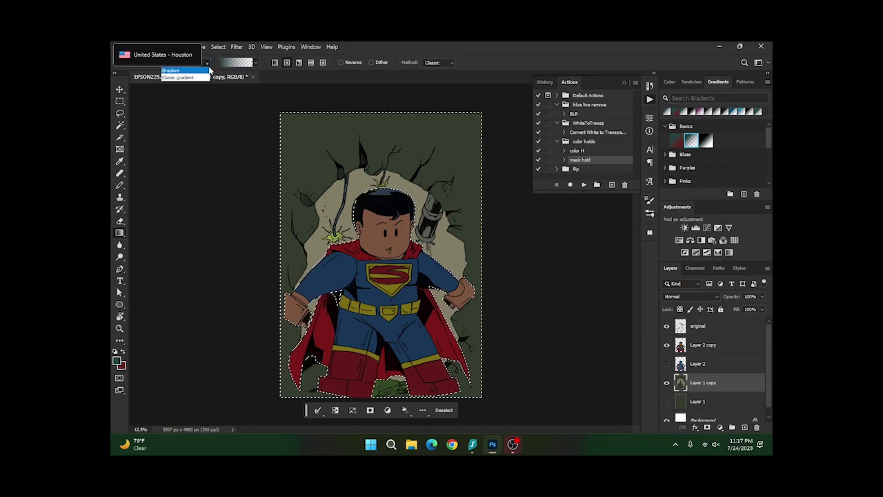
{"action": "left_click", "coordinate": [204, 78]}
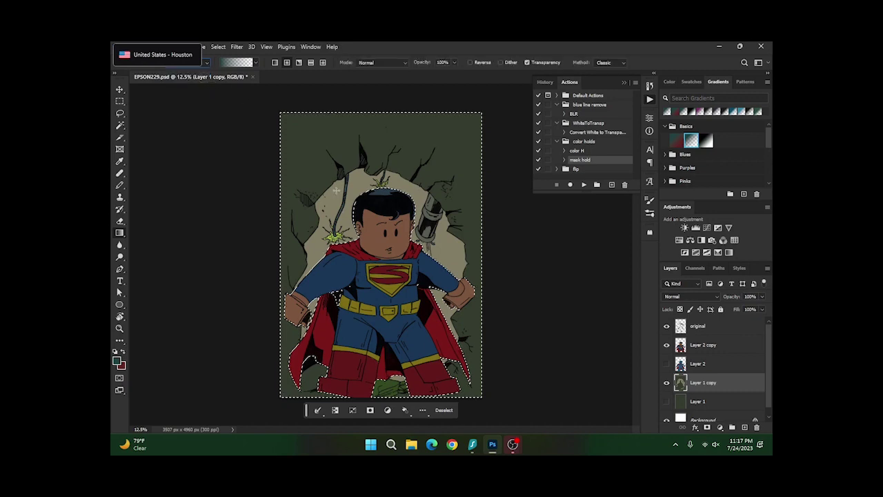
Try a radial teal gradient directly on Layer 1 copy from beside the hero's head outward past the canvas corner, and undo it
{"action": "left_click_drag", "start_coordinate": [429, 187], "coordinate": [502, 71]}
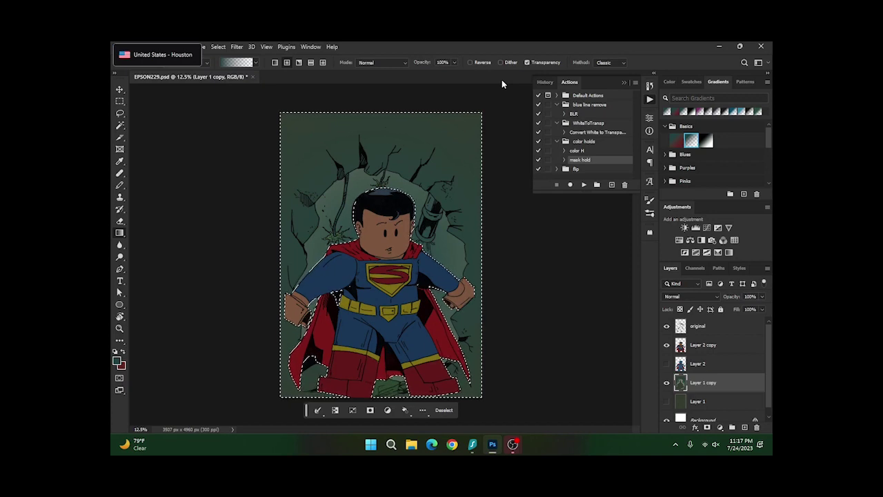
{"action": "left_click", "coordinate": [156, 47]}
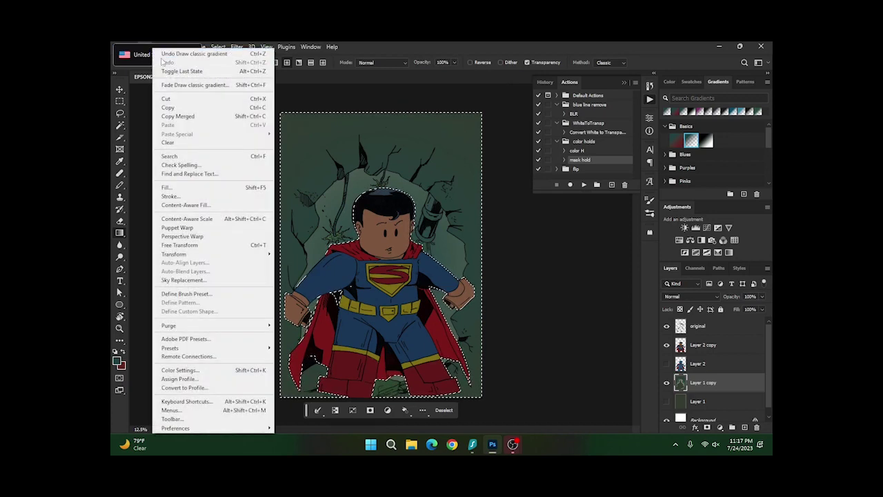
{"action": "left_click", "coordinate": [162, 55]}
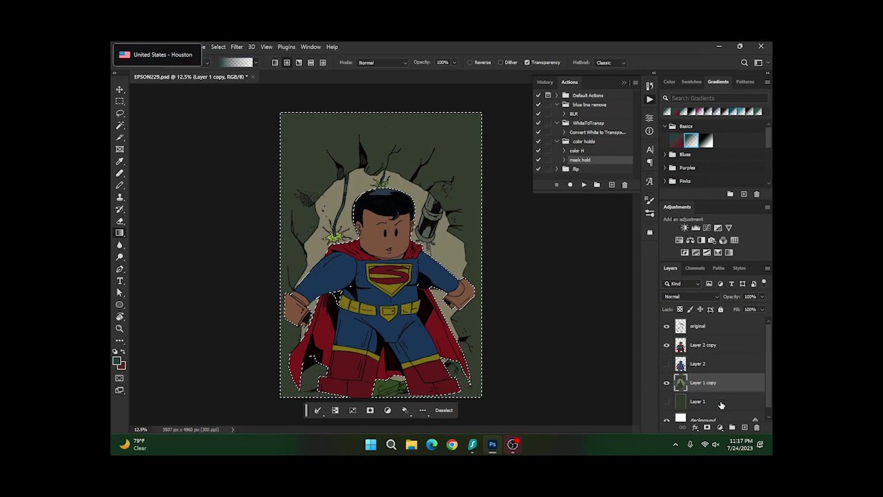
Add a new layer above Layer 1 copy and draw a radial teal-to-transparent gradient across the selected background
{"action": "left_click", "coordinate": [744, 428]}
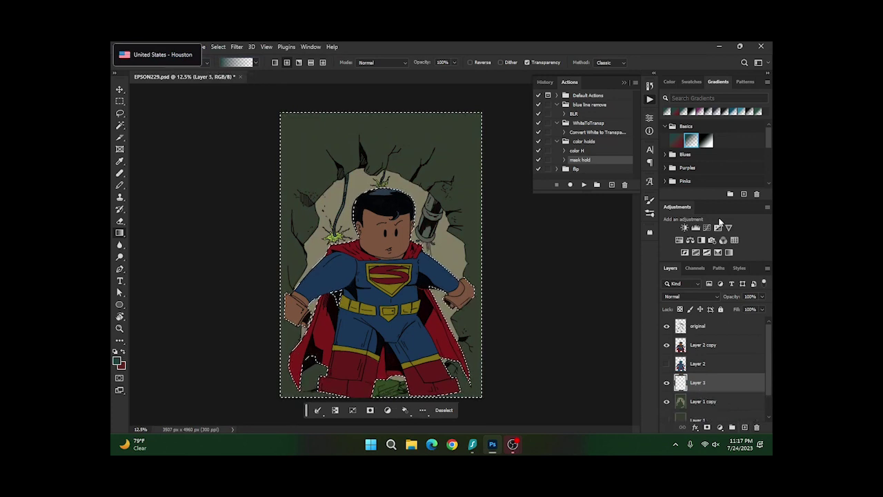
{"action": "left_click_drag", "start_coordinate": [482, 109], "coordinate": [507, 80]}
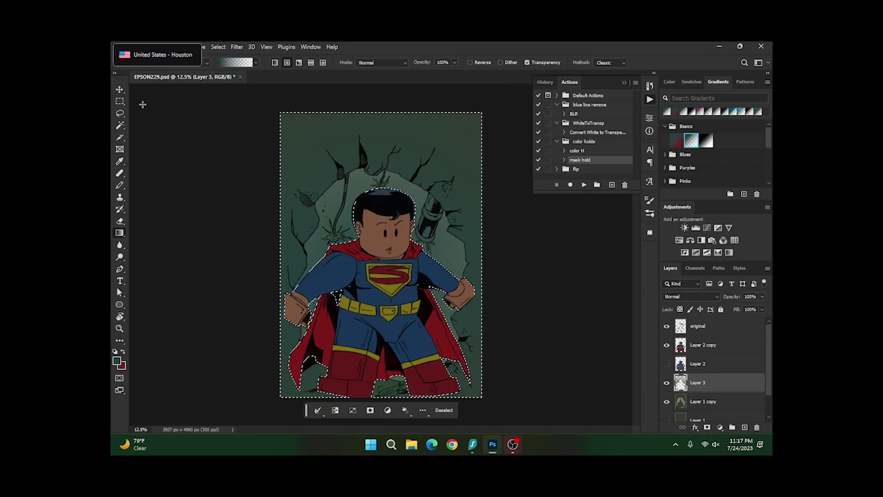
Undo the classic radial gradient drawn on Layer 3
{"action": "left_click", "coordinate": [157, 47]}
{"action": "left_click", "coordinate": [167, 47]}
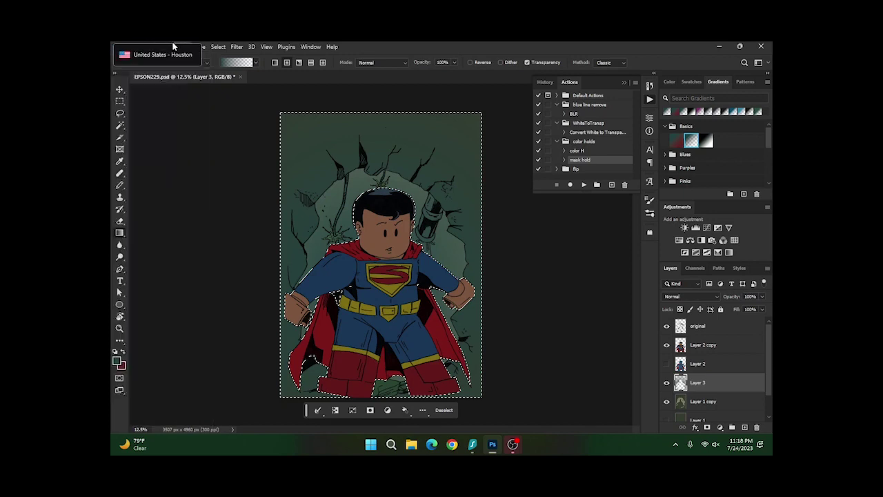
{"action": "left_click", "coordinate": [178, 47]}
{"action": "mouse_move", "coordinate": [163, 46]}
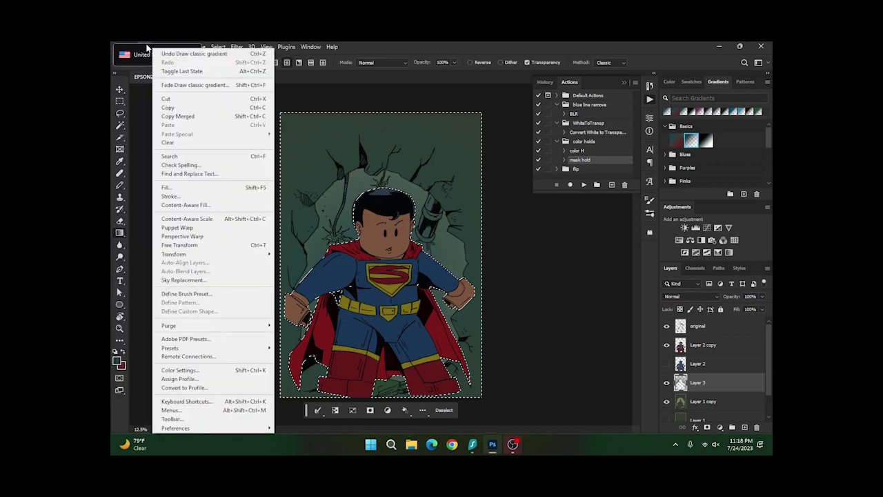
{"action": "left_click", "coordinate": [169, 54]}
{"action": "key", "text": "l"}
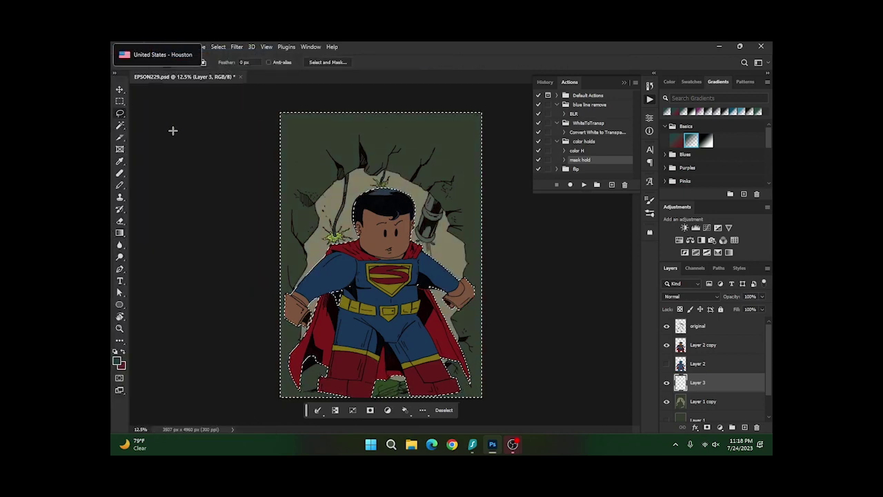
With Layer 1 copy active, switch the Gradient tool to Gradient mode and draw a radial gradient from the hero's chest past the canvas's upper-right corner
{"action": "left_click", "coordinate": [119, 233]}
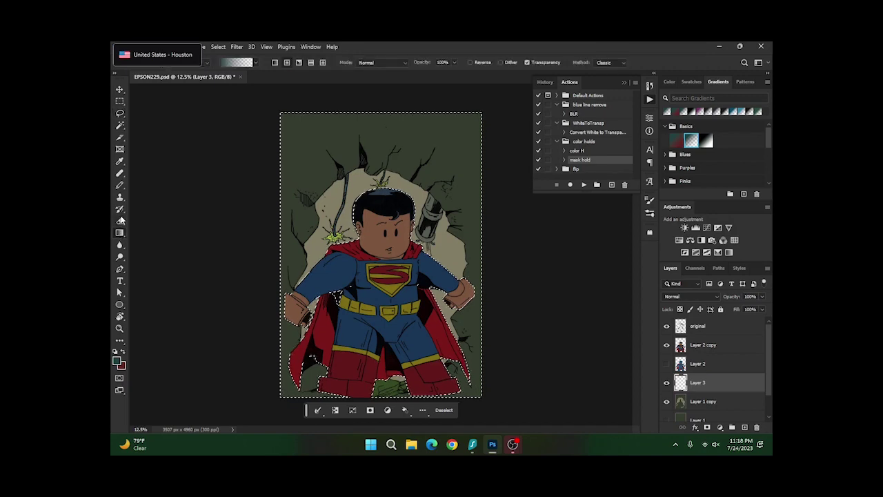
{"action": "left_click", "coordinate": [701, 401]}
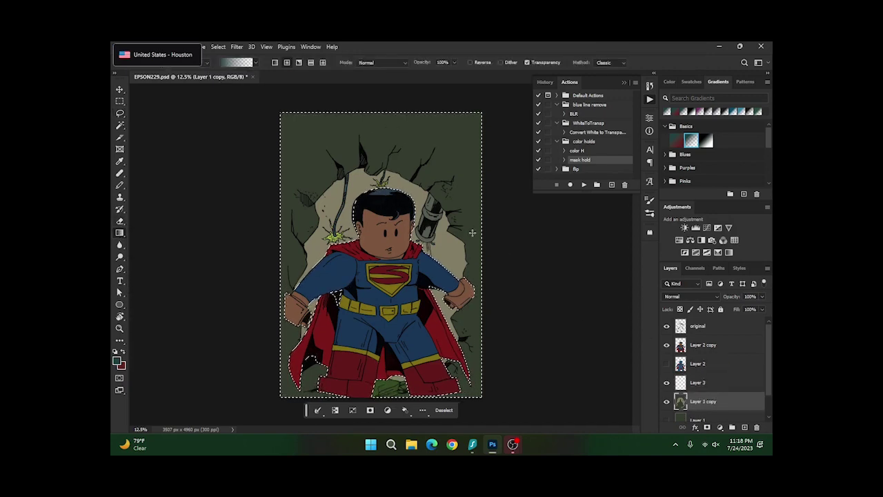
{"action": "left_click", "coordinate": [206, 62]}
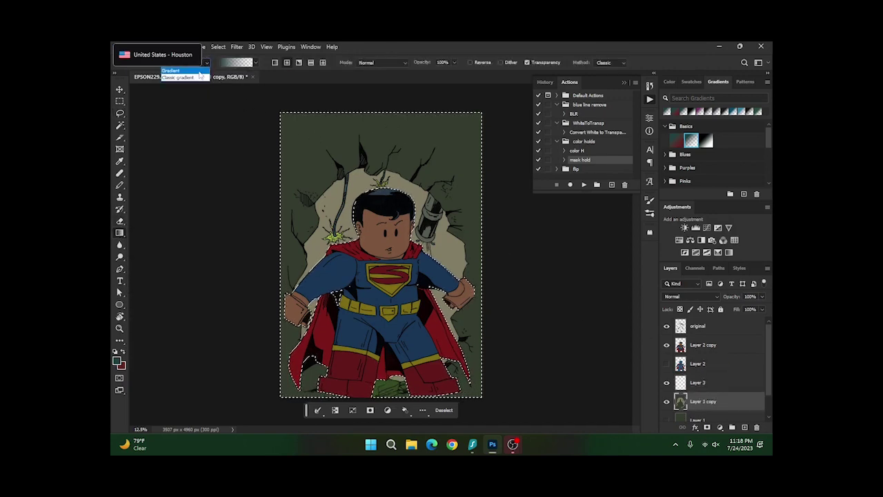
{"action": "left_click", "coordinate": [199, 71]}
{"action": "left_click_drag", "start_coordinate": [385, 282], "coordinate": [477, 103]}
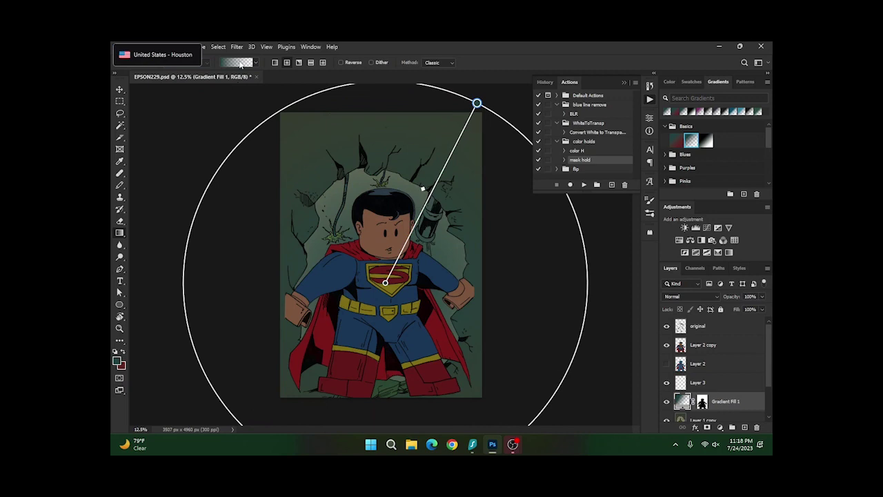
Set the foreground color to an olive yellow-green
{"action": "left_click", "coordinate": [117, 360]}
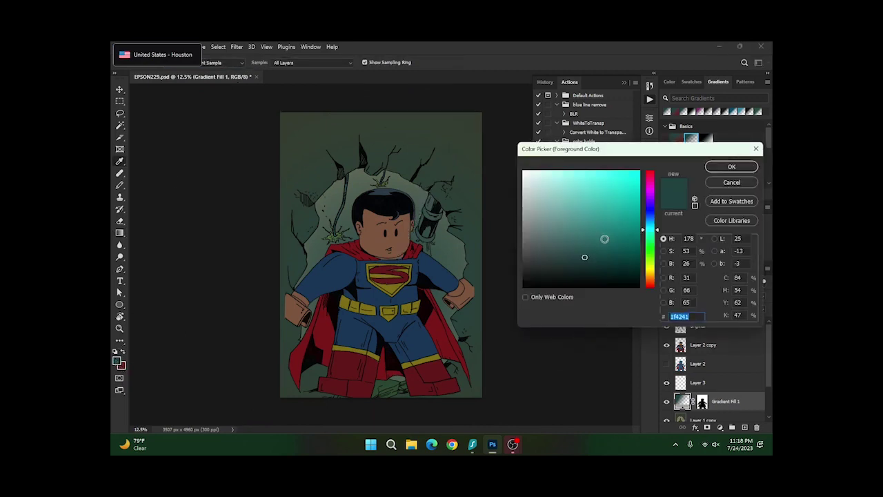
{"action": "left_click", "coordinate": [652, 269]}
{"action": "left_click", "coordinate": [597, 230]}
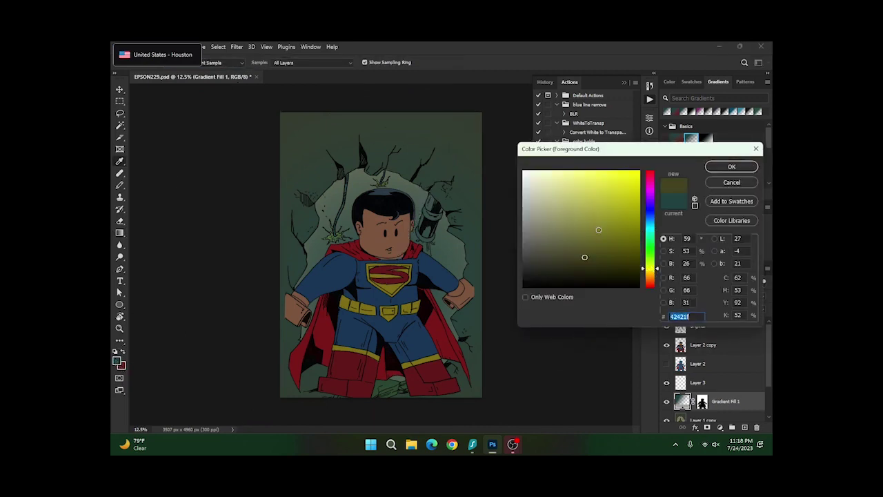
{"action": "left_click", "coordinate": [731, 166]}
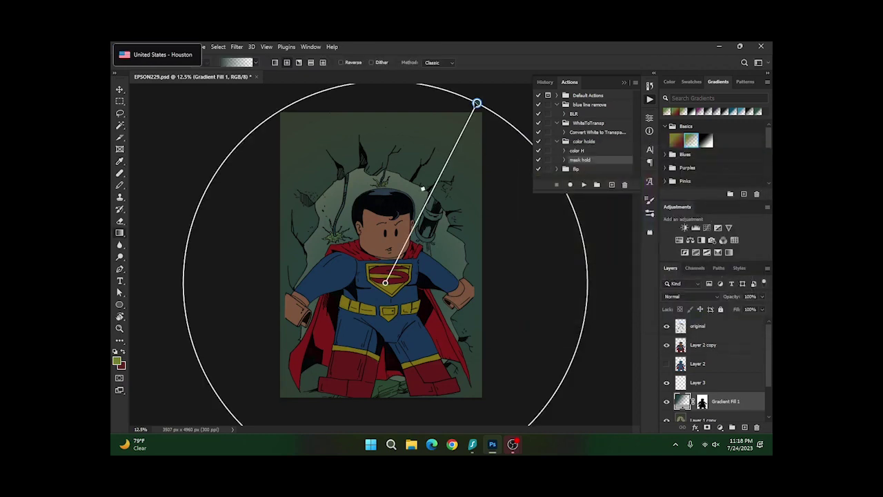
Recolor the gradient's outer stop to yellow #cbc93c and pull its end in to the canvas's upper-right corner
{"action": "double_click", "coordinate": [477, 103]}
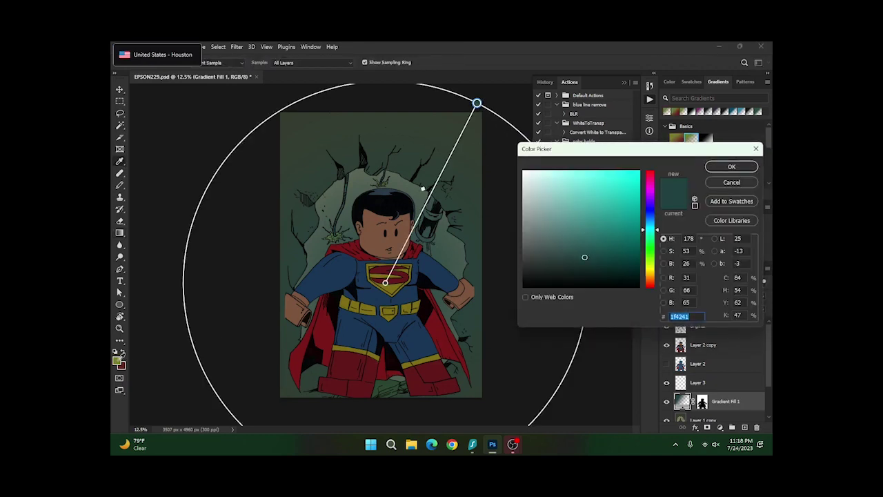
{"action": "left_click", "coordinate": [118, 359]}
{"action": "left_click", "coordinate": [604, 196]}
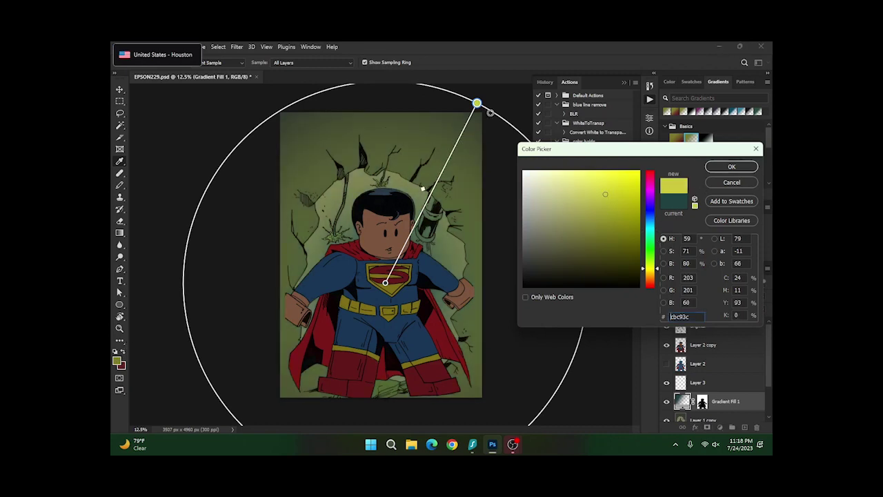
{"action": "left_click", "coordinate": [730, 167]}
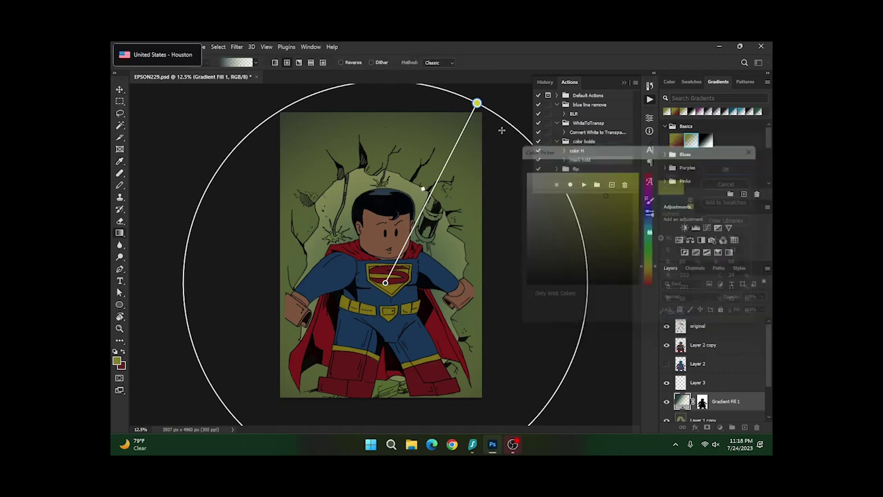
{"action": "mouse_move", "coordinate": [477, 103]}
{"action": "left_mouse_down"}
{"action": "mouse_move", "coordinate": [431, 183]}
{"action": "mouse_move", "coordinate": [481, 112]}
{"action": "left_mouse_up"}
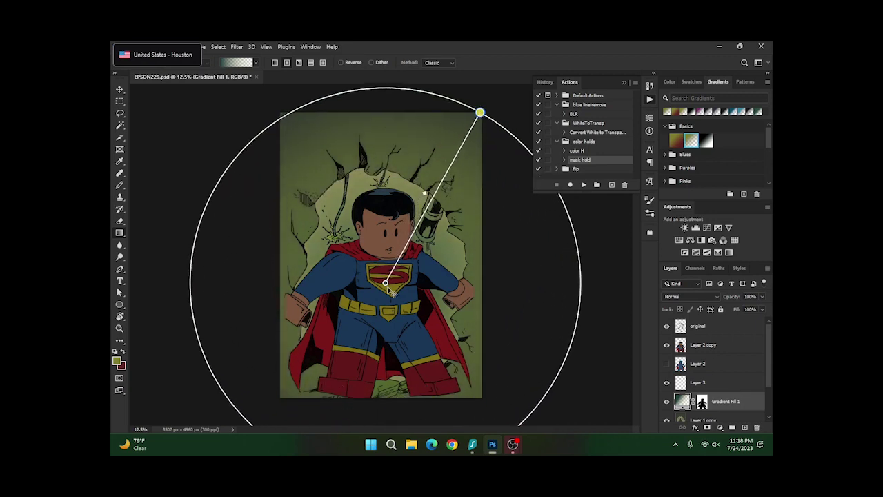
{"action": "double_click", "coordinate": [385, 283]}
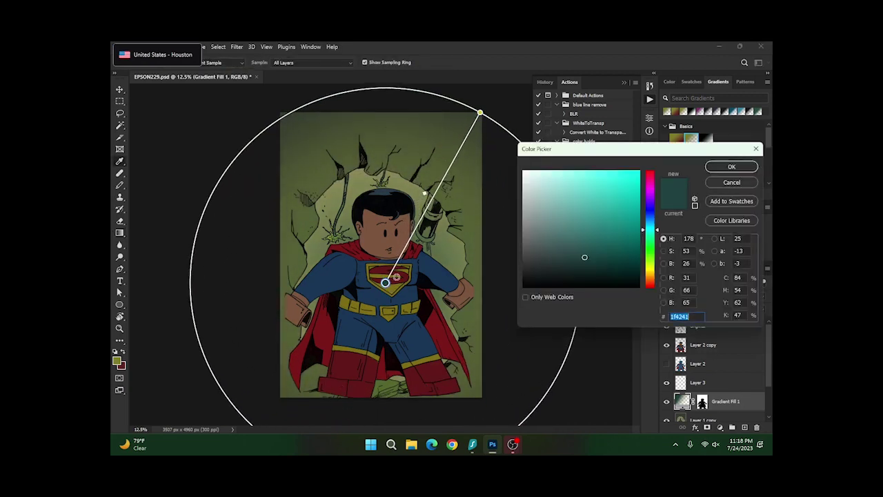
{"action": "left_click", "coordinate": [730, 183]}
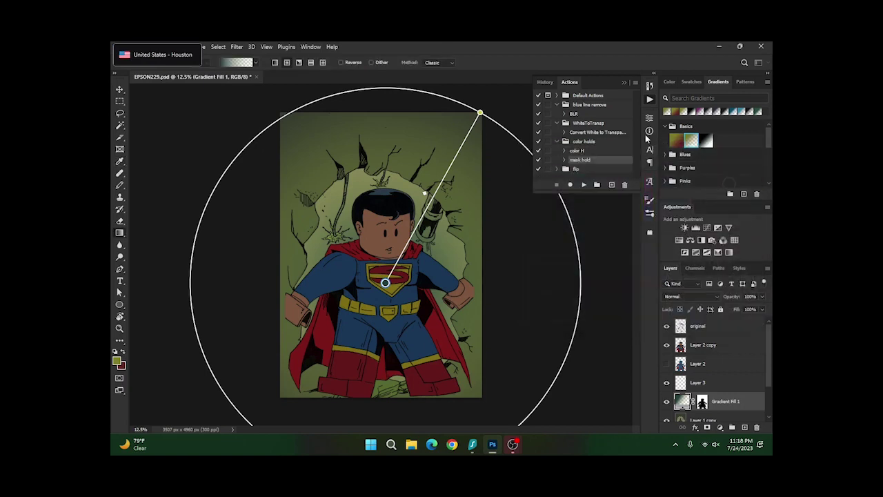
Apply the olive-to-transparent Basics preset to the gradient fill and tighten its radius to end inside the canvas's upper-right corner
{"action": "left_click", "coordinate": [243, 66]}
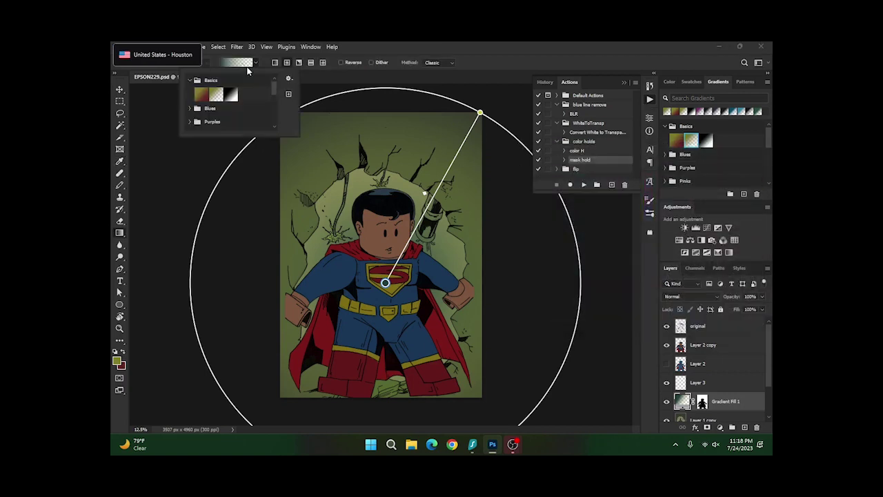
{"action": "left_click", "coordinate": [225, 93]}
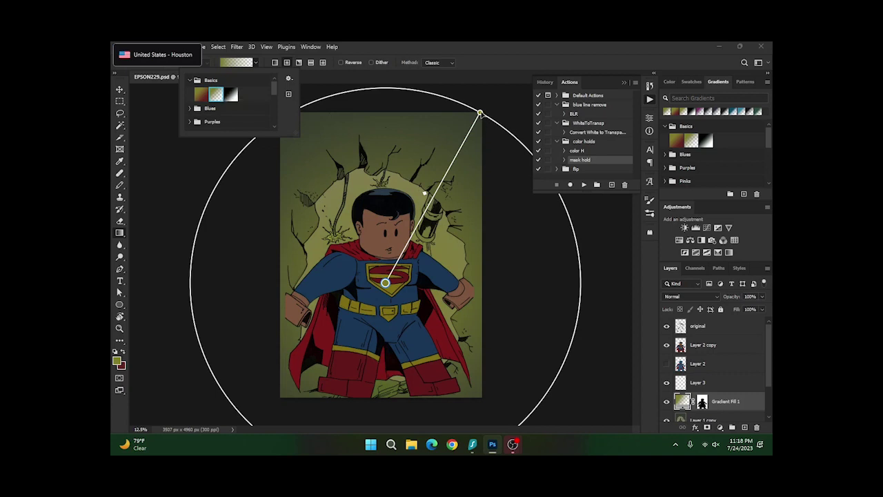
{"action": "left_click_drag", "start_coordinate": [481, 113], "coordinate": [466, 140]}
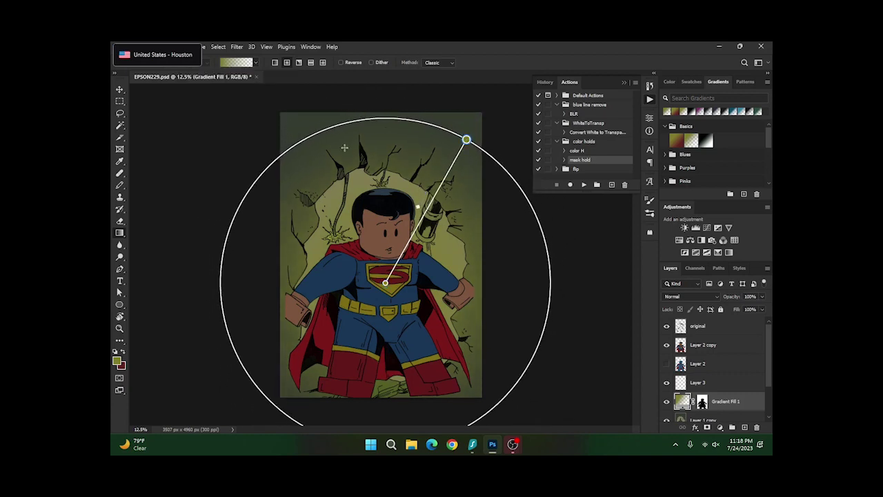
{"action": "left_click", "coordinate": [120, 113]}
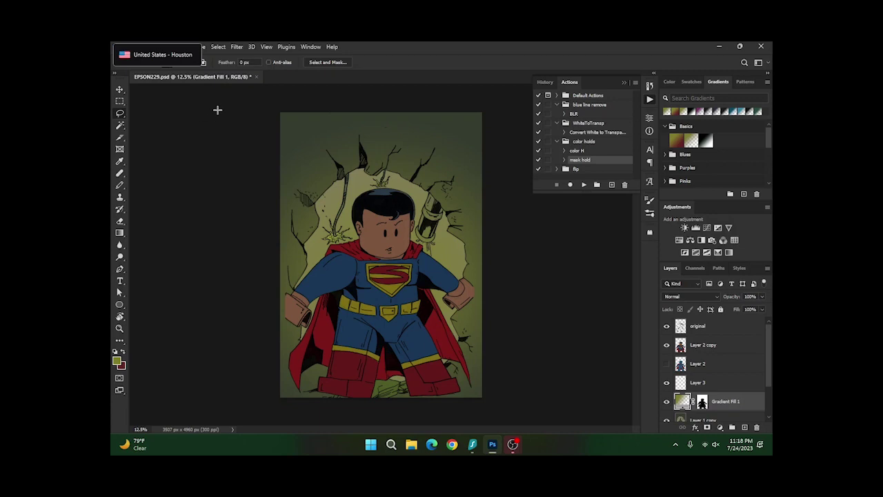
Select the light hole area in the wall on Layer 1 copy with the Magic Wand
{"action": "left_click", "coordinate": [708, 418]}
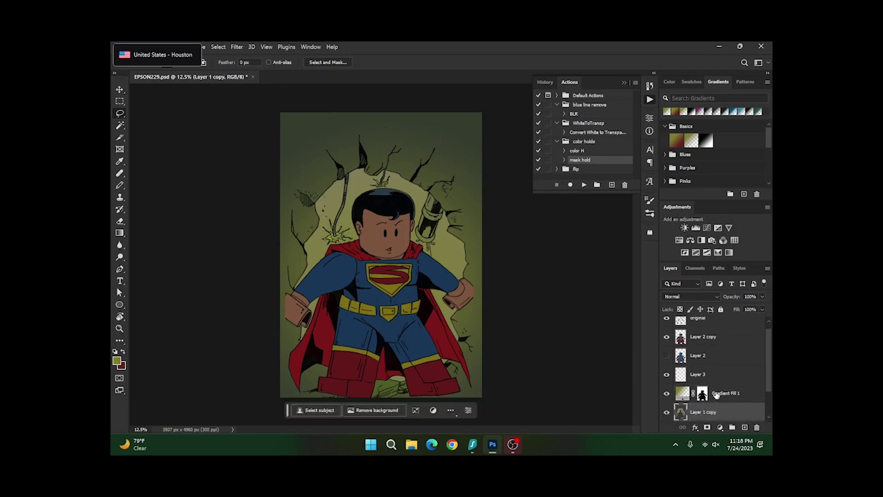
{"action": "left_click", "coordinate": [120, 126]}
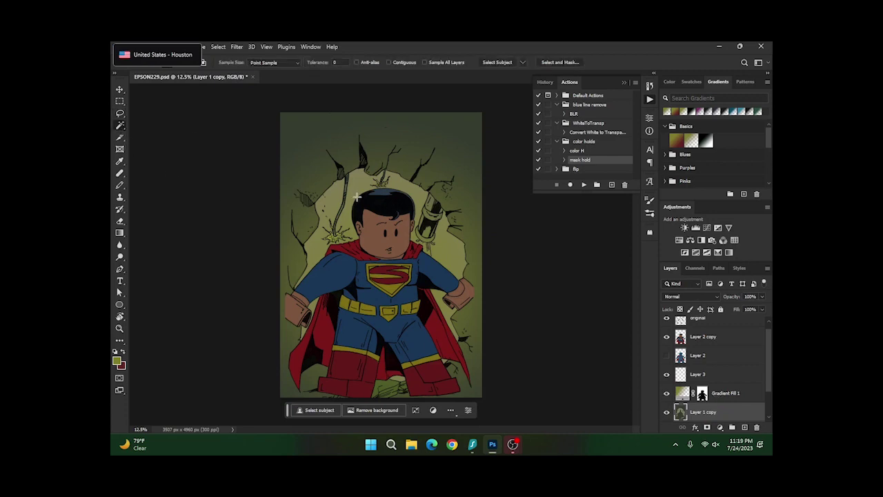
{"action": "left_click", "coordinate": [356, 186]}
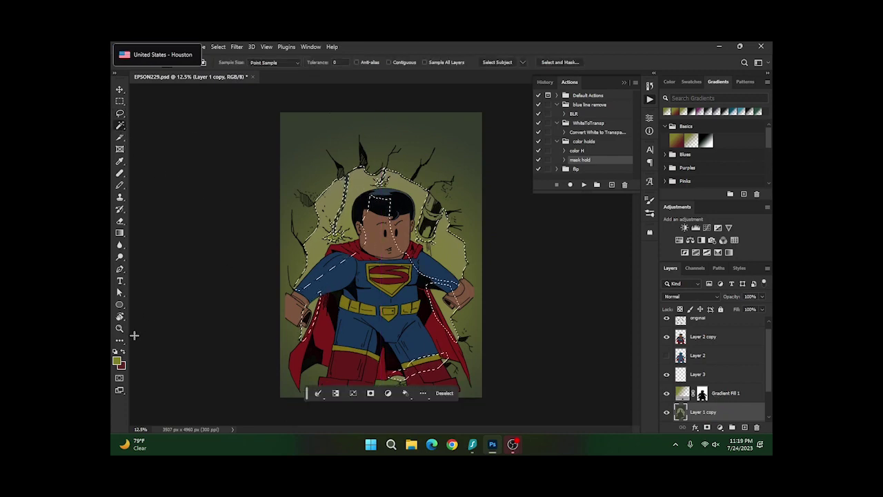
Set the foreground color to pale yellow #e6e57a
{"action": "left_click", "coordinate": [117, 361]}
{"action": "left_click", "coordinate": [578, 182]}
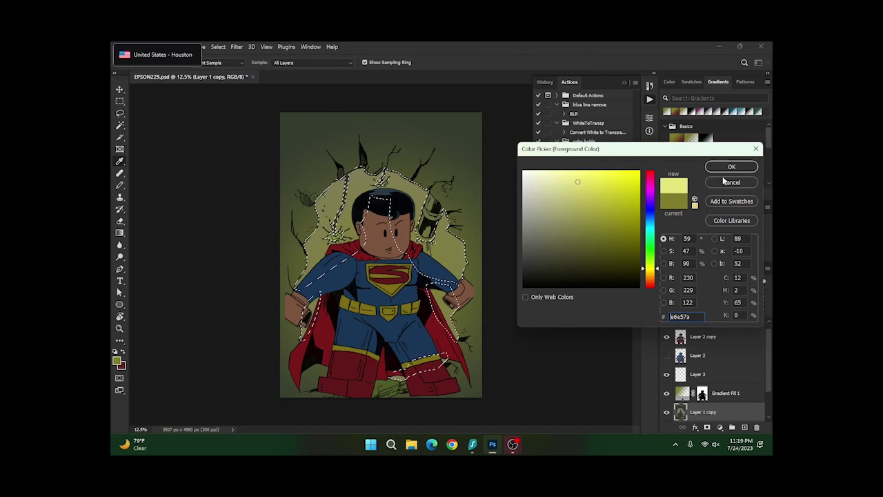
{"action": "left_click", "coordinate": [730, 168]}
Add a new layer above Layer 1 copy, paint a pale yellow glow inside the selected wall hole with a large brush, and deselect
{"action": "right_click", "coordinate": [118, 186]}
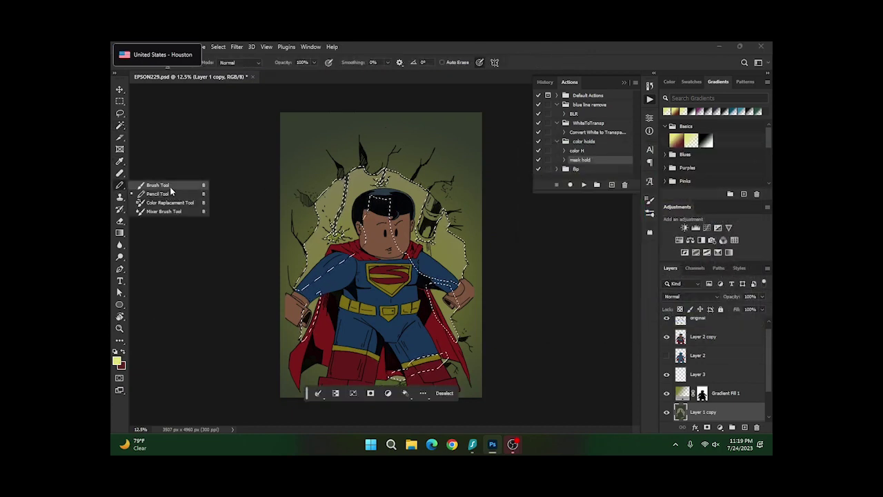
{"action": "left_click", "coordinate": [169, 186]}
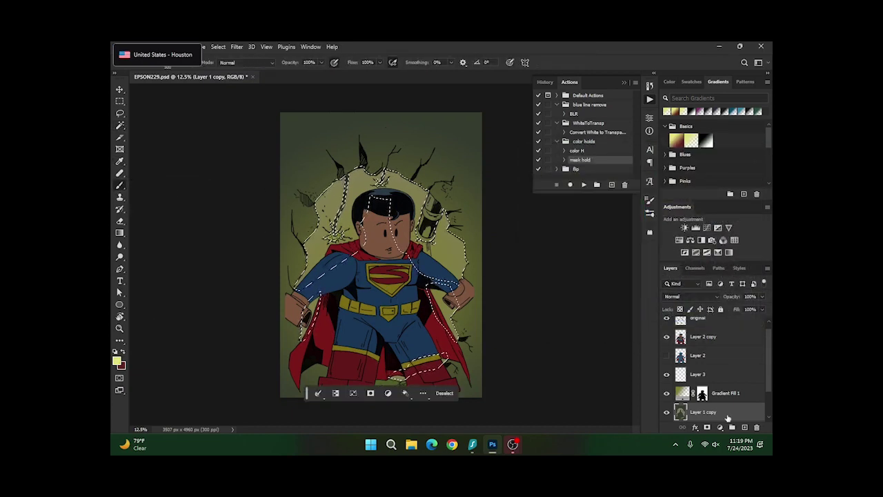
{"action": "left_click", "coordinate": [744, 427]}
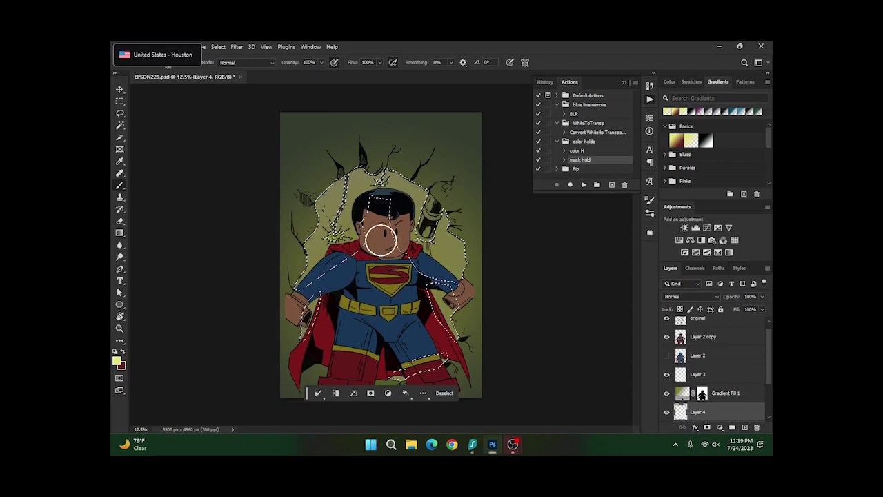
{"action": "key", "text": "bracketright"}
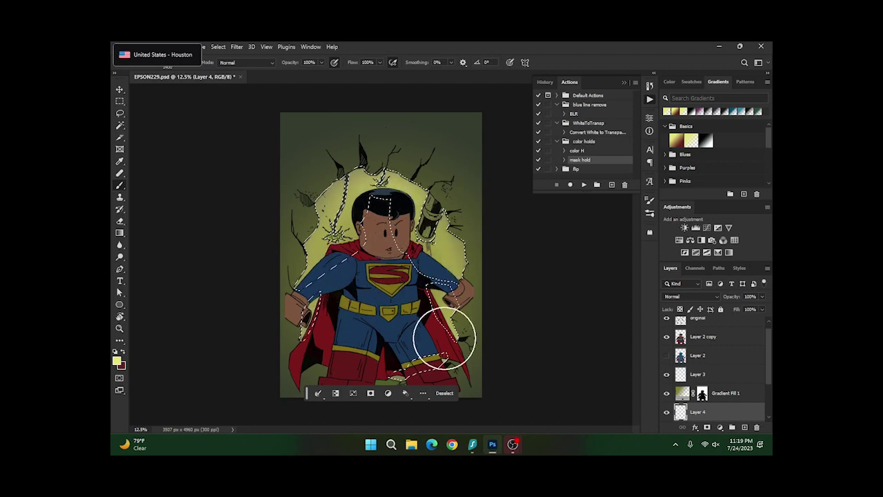
{"action": "left_click", "coordinate": [119, 113]}
{"action": "key", "text": "ctrl+d"}
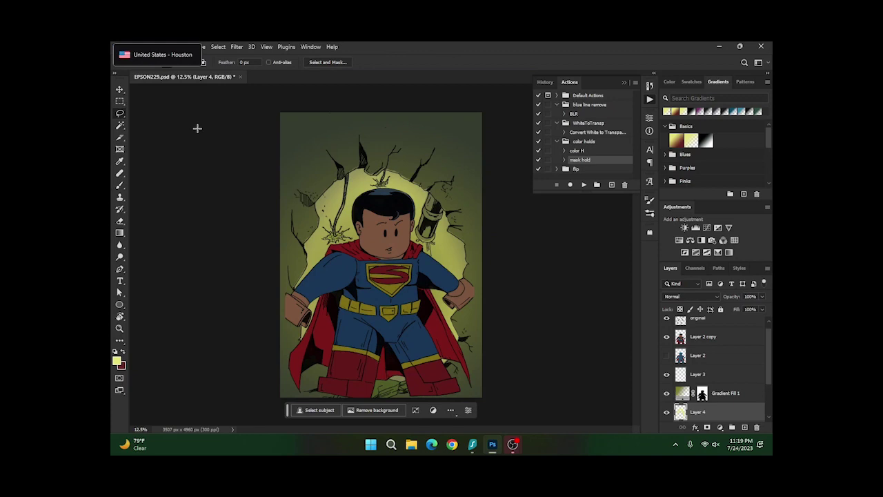
Select the red cape on Layer 2 copy with the Magic Wand and run the mask hold action on it
{"action": "left_click", "coordinate": [721, 336]}
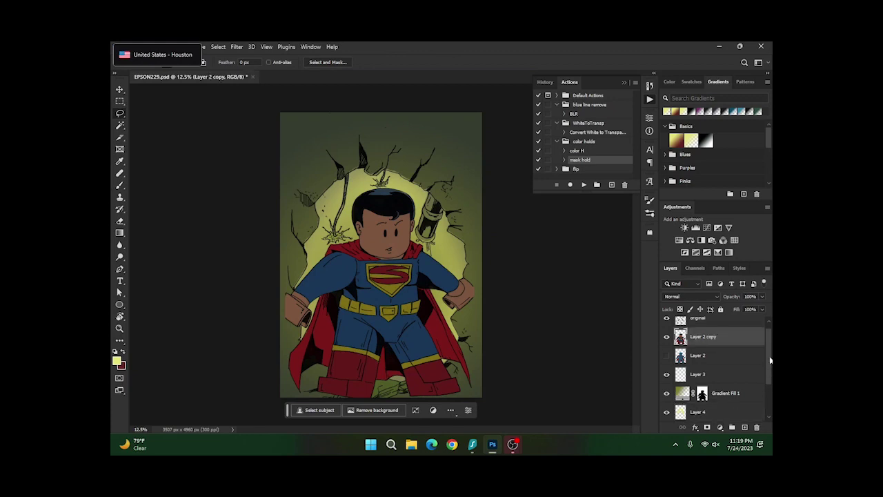
{"action": "left_click_drag", "start_coordinate": [770, 359], "coordinate": [770, 351]}
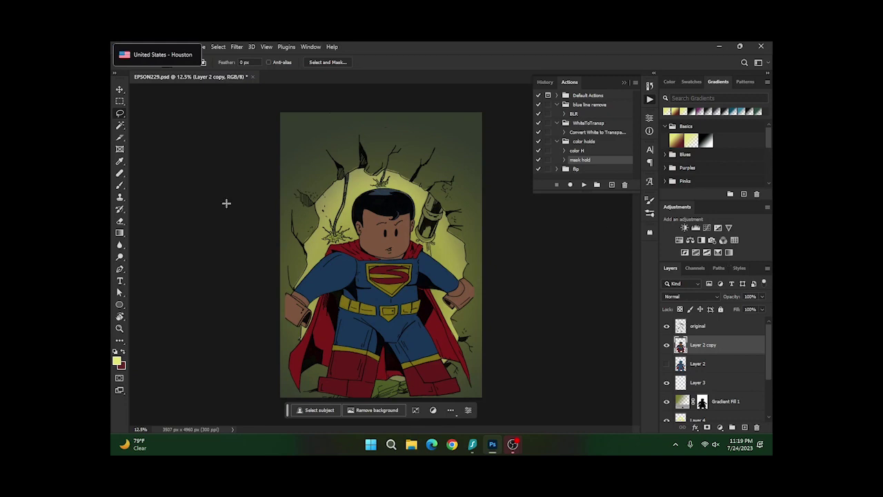
{"action": "left_click", "coordinate": [121, 126]}
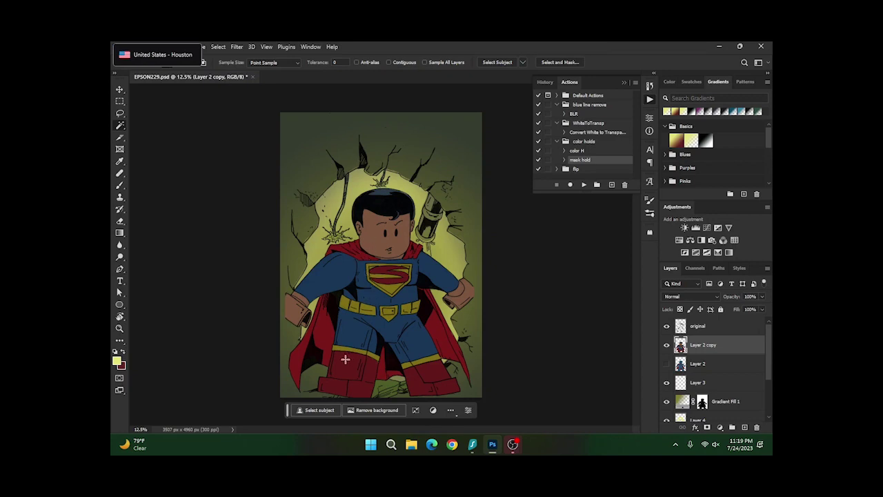
{"action": "left_click", "coordinate": [325, 345]}
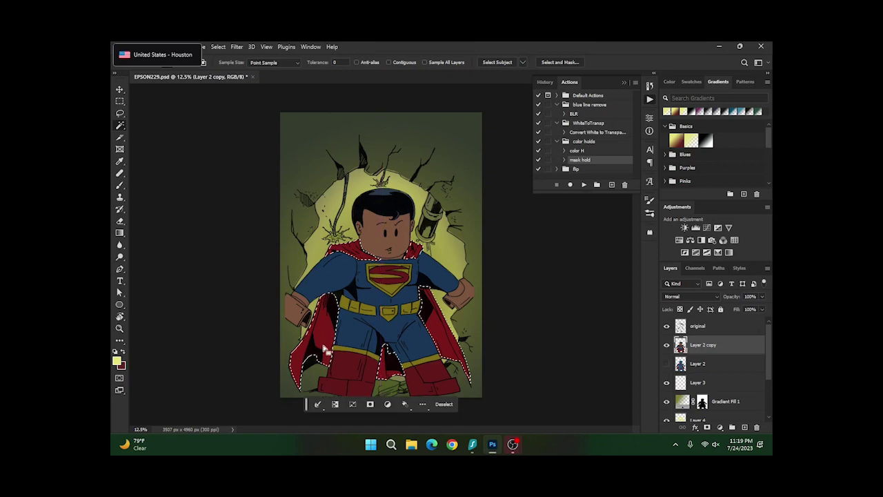
{"action": "left_click", "coordinate": [583, 186]}
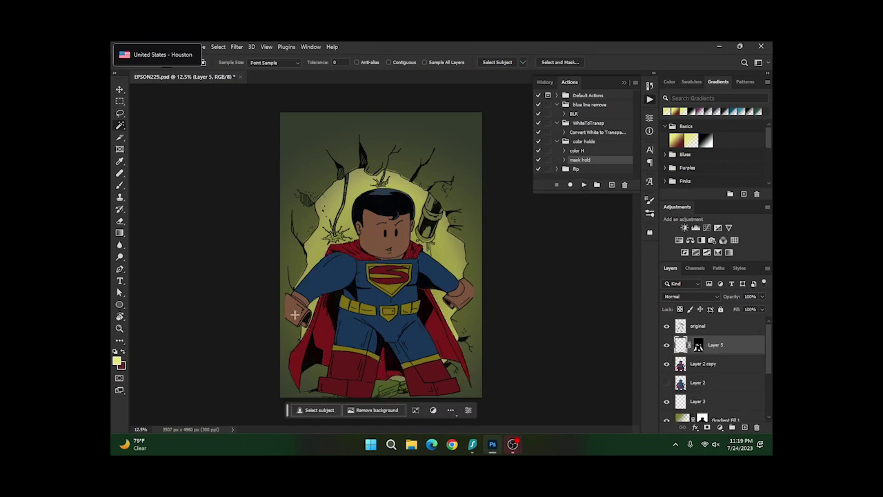
Set the foreground color to dark red #5a1d1d
{"action": "left_click", "coordinate": [122, 352]}
{"action": "left_click", "coordinate": [117, 358]}
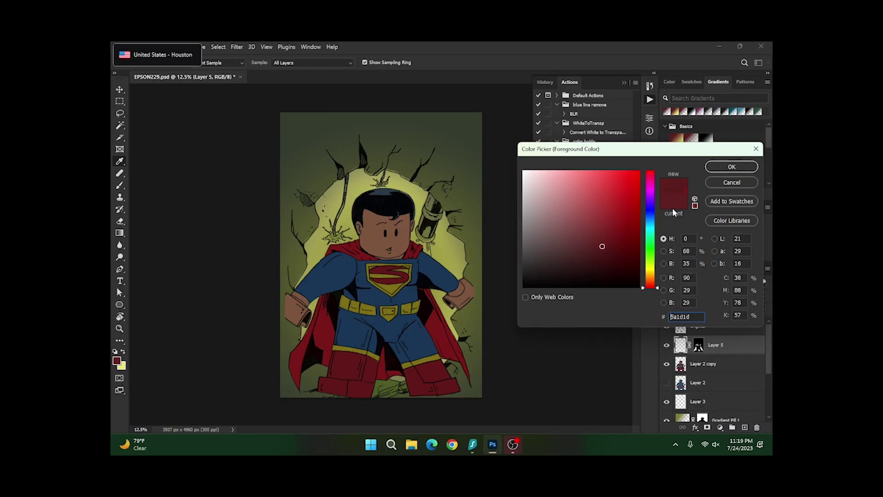
{"action": "left_click", "coordinate": [728, 169]}
Lasso the inner cape area beside the figure's left-hand leg on Layer 5, fill it with the dark red, and deselect
{"action": "key", "text": "l"}
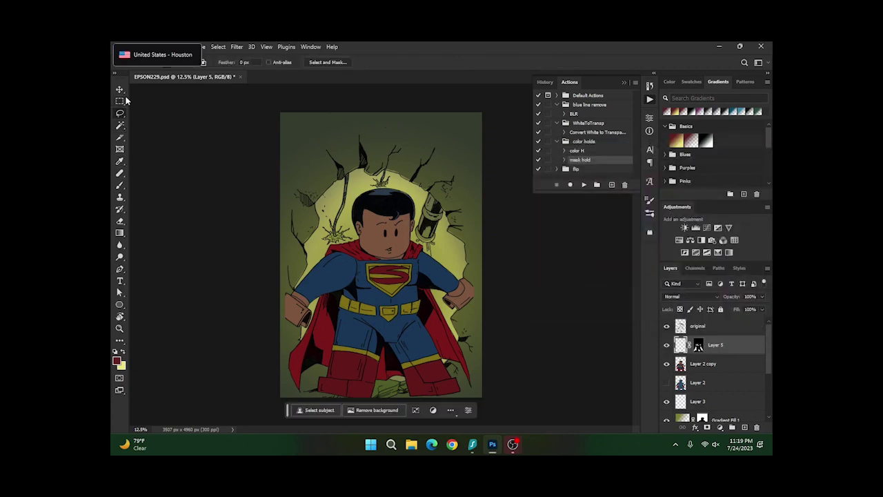
{"action": "mouse_move", "coordinate": [323, 295]}
{"action": "left_mouse_down"}
{"action": "mouse_move", "coordinate": [306, 377]}
{"action": "mouse_move", "coordinate": [335, 373]}
{"action": "mouse_move", "coordinate": [336, 292]}
{"action": "left_mouse_up"}
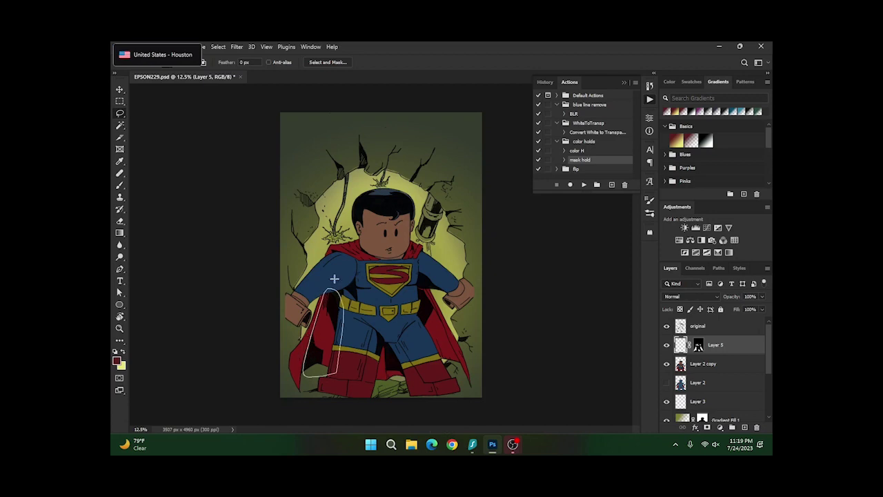
{"action": "left_click", "coordinate": [119, 233]}
{"action": "left_click", "coordinate": [153, 242]}
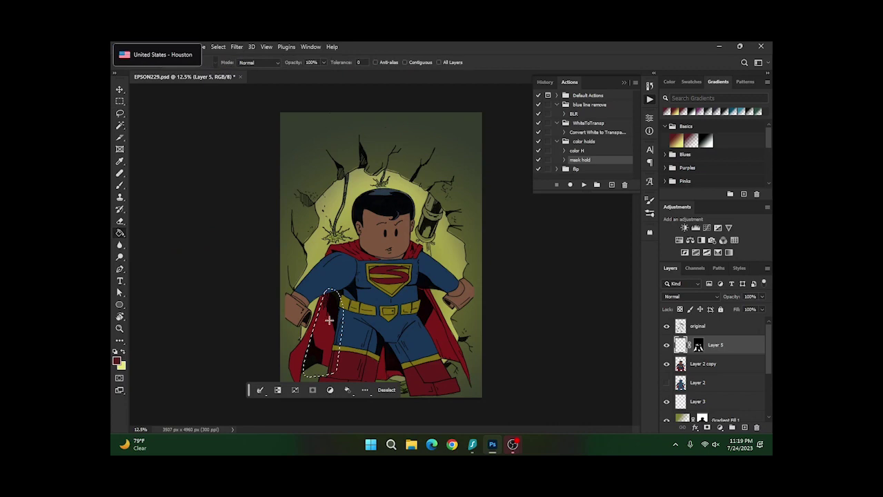
{"action": "key", "text": "l"}
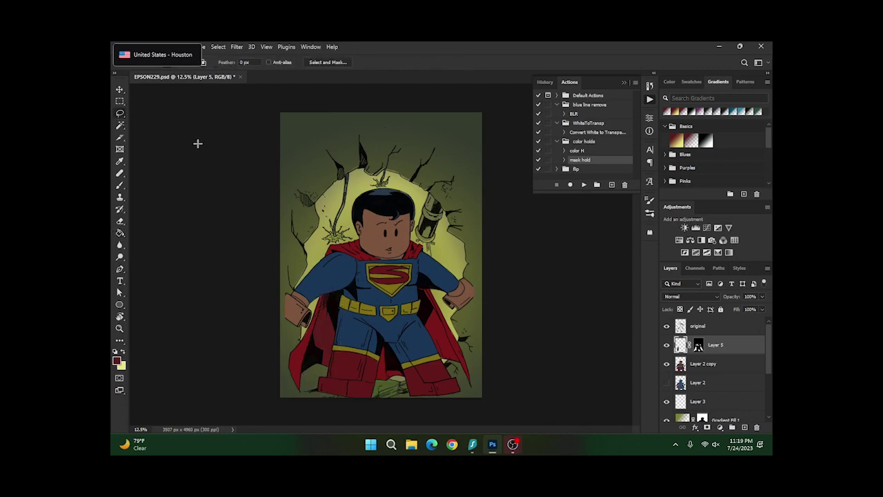
{"action": "key", "text": "ctrl+d"}
Lasso the cape area visible between the legs, fill it with the dark red, and deselect
{"action": "mouse_move", "coordinate": [383, 343]}
{"action": "left_mouse_down"}
{"action": "mouse_move", "coordinate": [389, 382]}
{"action": "mouse_move", "coordinate": [404, 380]}
{"action": "mouse_move", "coordinate": [389, 340]}
{"action": "left_mouse_up"}
{"action": "left_click", "coordinate": [119, 234]}
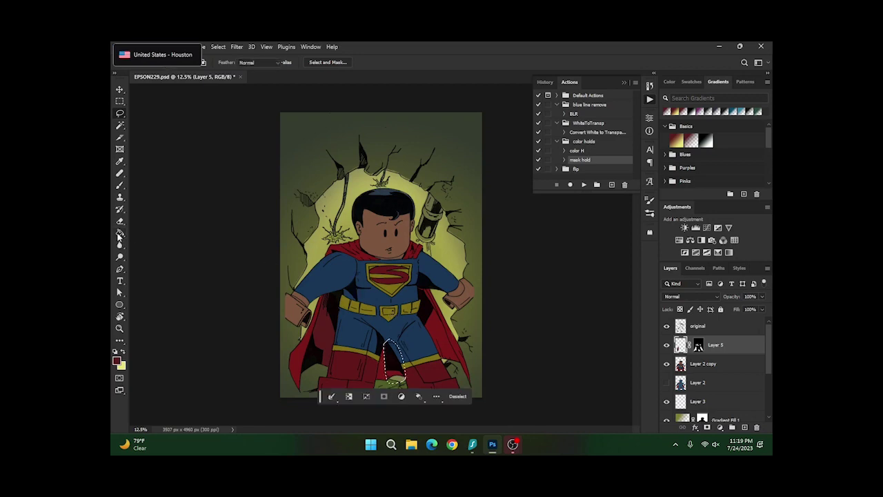
{"action": "key", "text": "l"}
{"action": "left_click", "coordinate": [201, 127]}
Lasso the inner cape area beside the figure's right-hand leg, fill it with the dark red, and deselect
{"action": "mouse_move", "coordinate": [420, 285]}
{"action": "left_mouse_down"}
{"action": "mouse_move", "coordinate": [460, 363]}
{"action": "mouse_move", "coordinate": [439, 363]}
{"action": "mouse_move", "coordinate": [412, 312]}
{"action": "left_mouse_up"}
{"action": "left_click", "coordinate": [120, 233]}
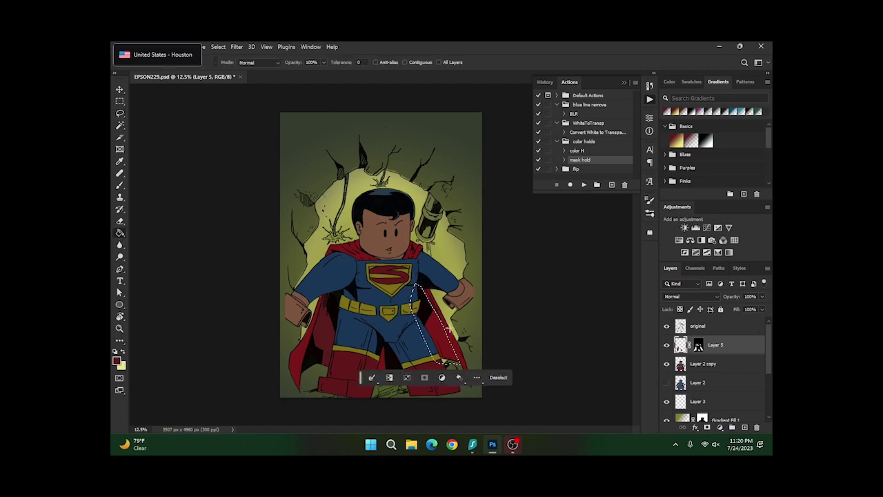
{"action": "left_click", "coordinate": [120, 113]}
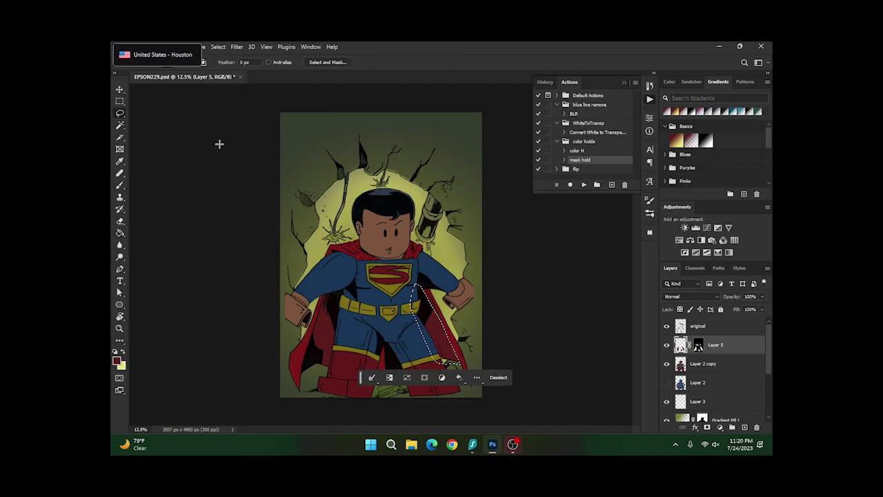
{"action": "left_click", "coordinate": [219, 144]}
Draw dark red shadow details on the cape on Layer 5 using the Pencil tool with an enlarged tip
{"action": "right_click", "coordinate": [120, 185]}
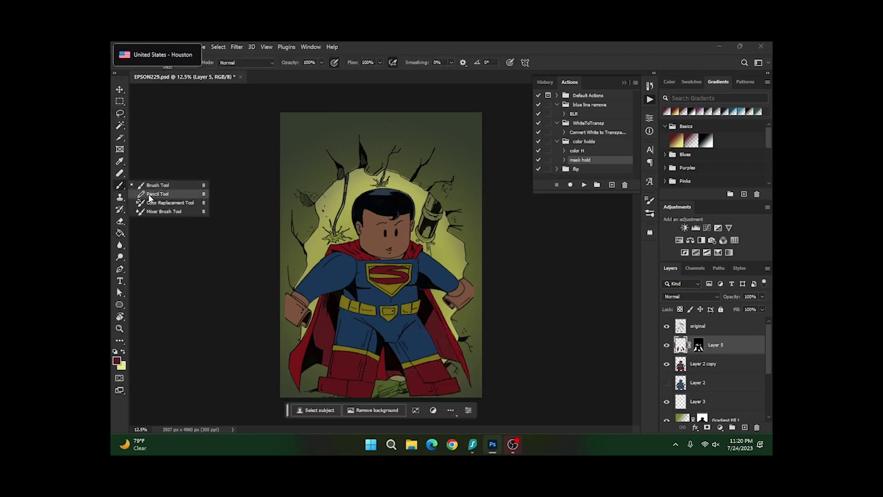
{"action": "left_click", "coordinate": [155, 192]}
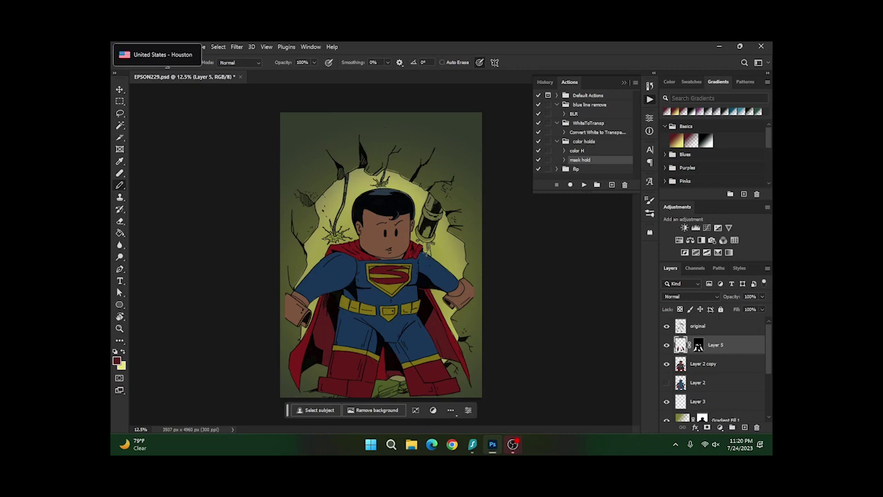
{"action": "key", "text": "bracketright"}
Set the foreground color to brighter red #a32b2b, starting from the sampled cape red, and draw highlights along the cape on Layer 5
{"action": "left_click", "coordinate": [702, 364]}
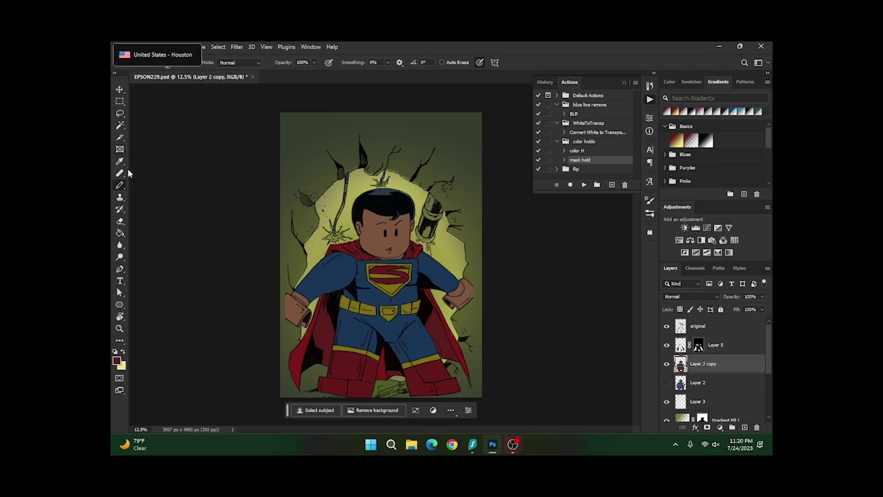
{"action": "left_click", "coordinate": [124, 353]}
{"action": "left_click", "coordinate": [116, 359]}
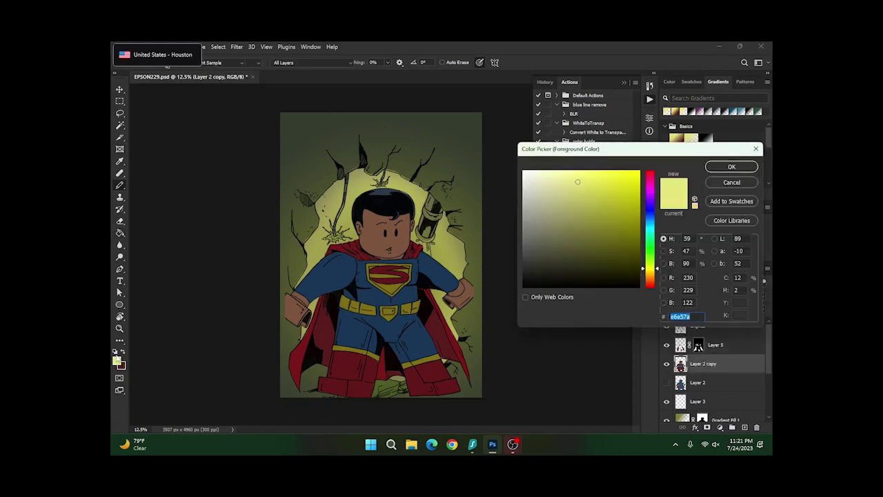
{"action": "left_click", "coordinate": [302, 351]}
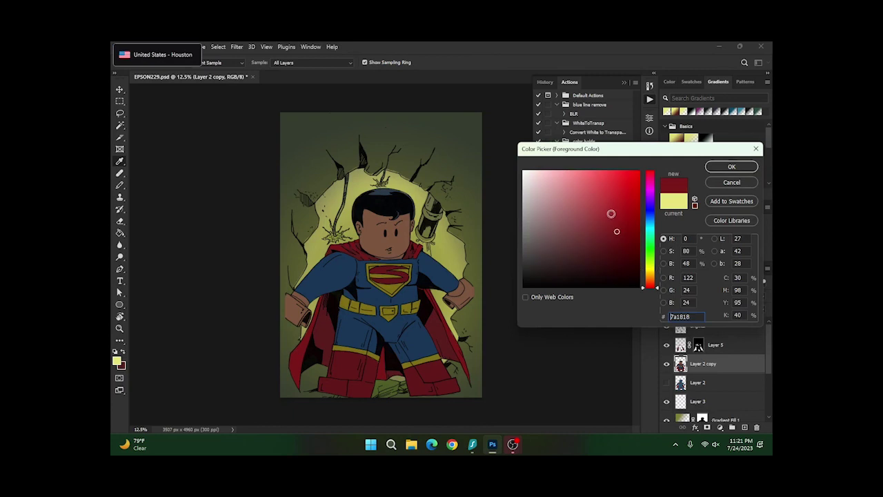
{"action": "left_click", "coordinate": [731, 166]}
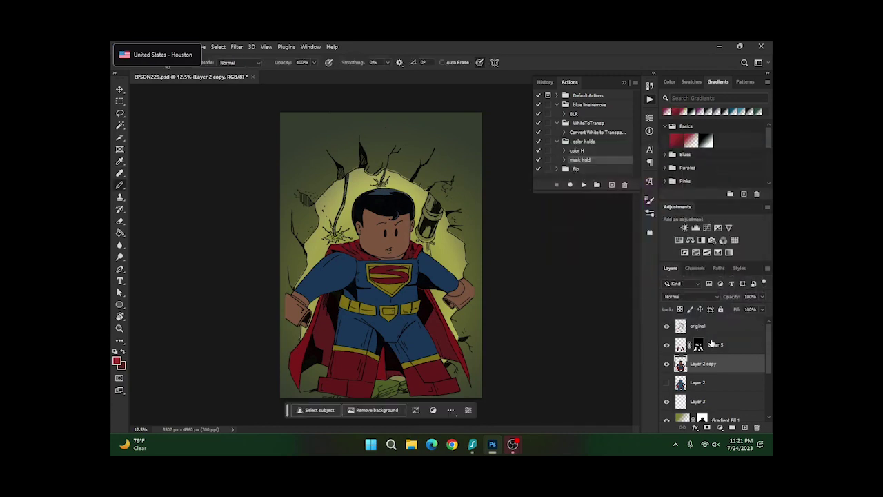
{"action": "key", "text": "alt+bracketright"}
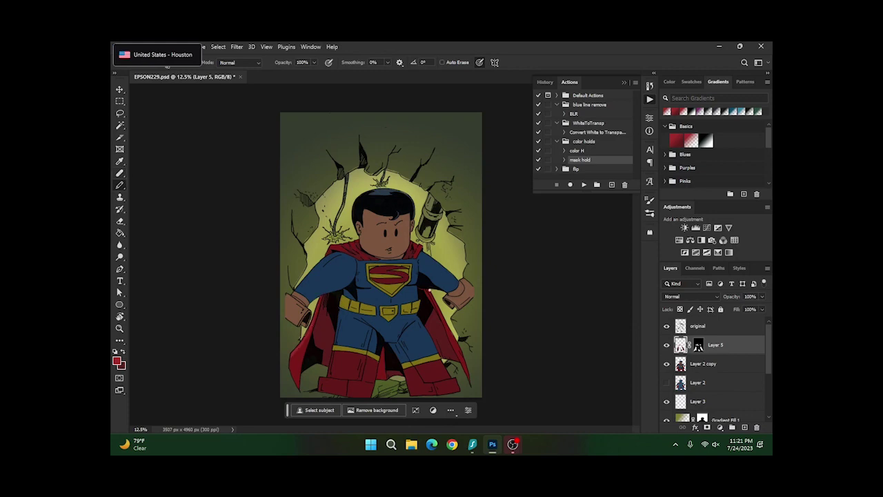
{"action": "left_click_drag", "start_coordinate": [430, 289], "coordinate": [460, 352]}
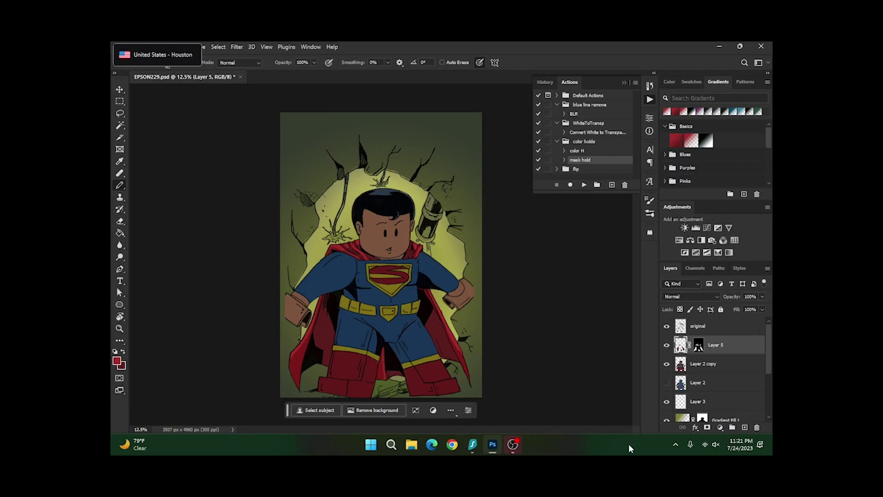
Select the red boots and chest emblem on Layer 2 copy with the Magic Wand and run the mask hold action
{"action": "left_click", "coordinate": [749, 365]}
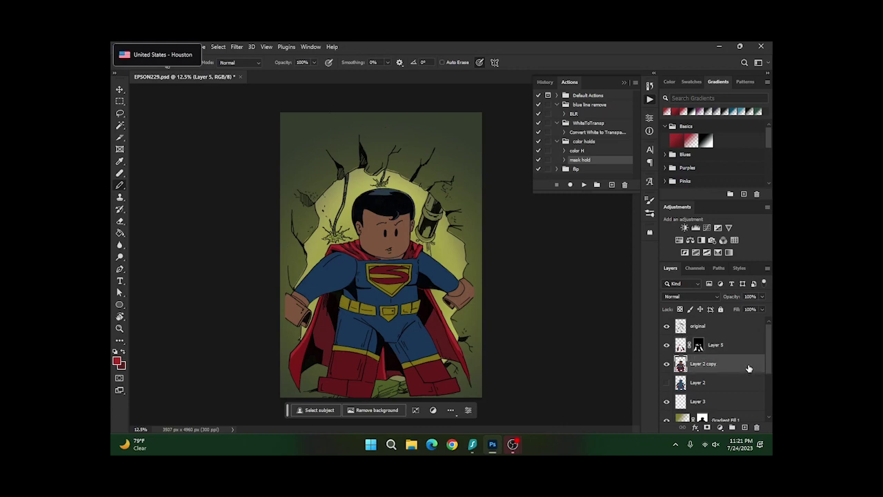
{"action": "left_click", "coordinate": [120, 125]}
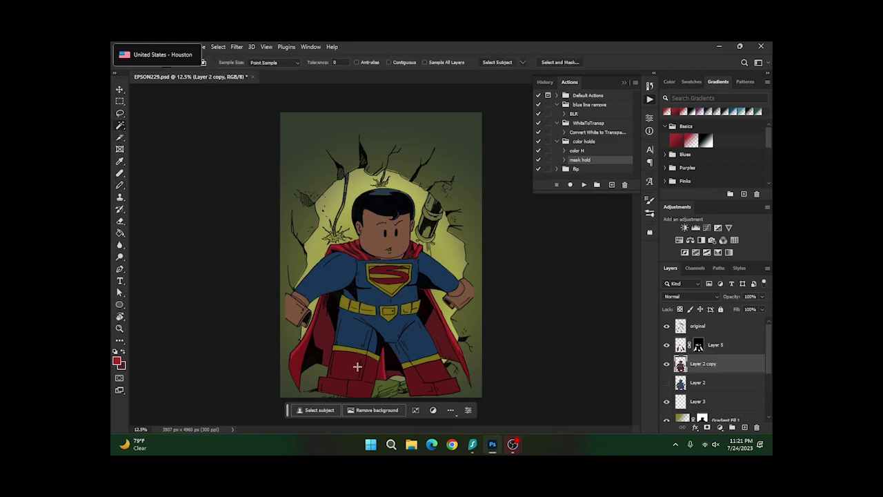
{"action": "left_click", "coordinate": [357, 366]}
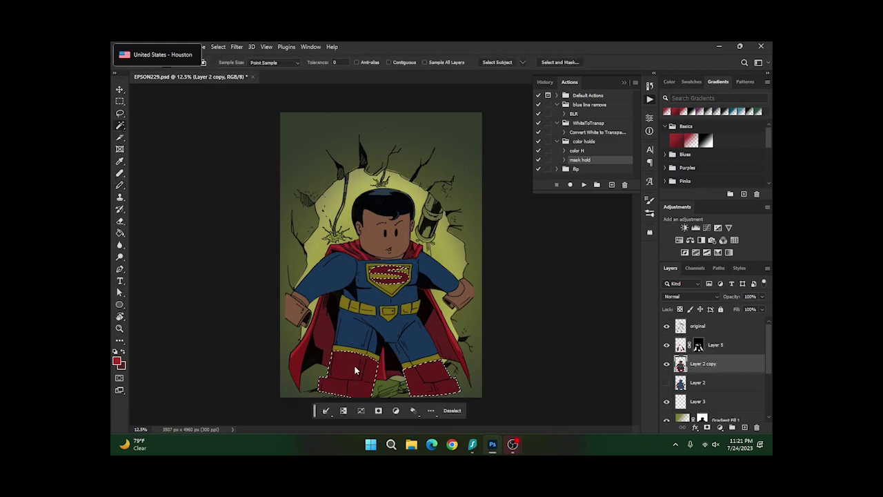
{"action": "left_click", "coordinate": [583, 185]}
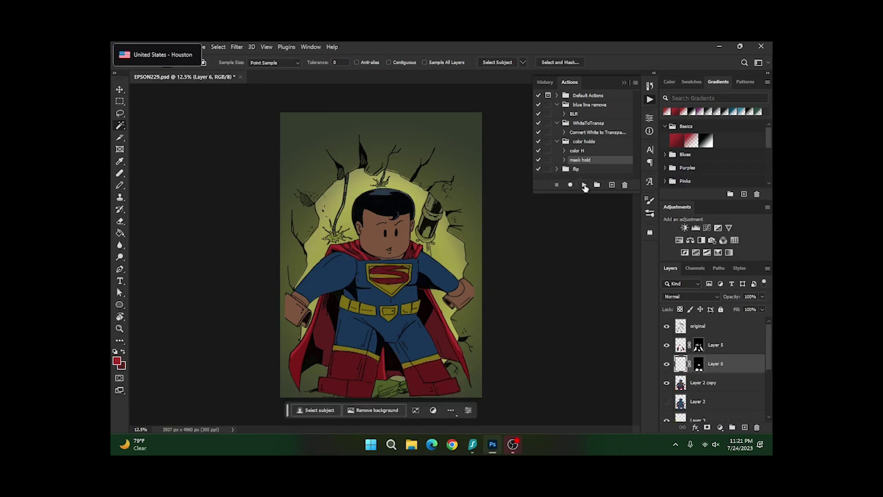
Sample the boots' red and set the foreground color to a dark red for their shadows
{"action": "left_click", "coordinate": [118, 360]}
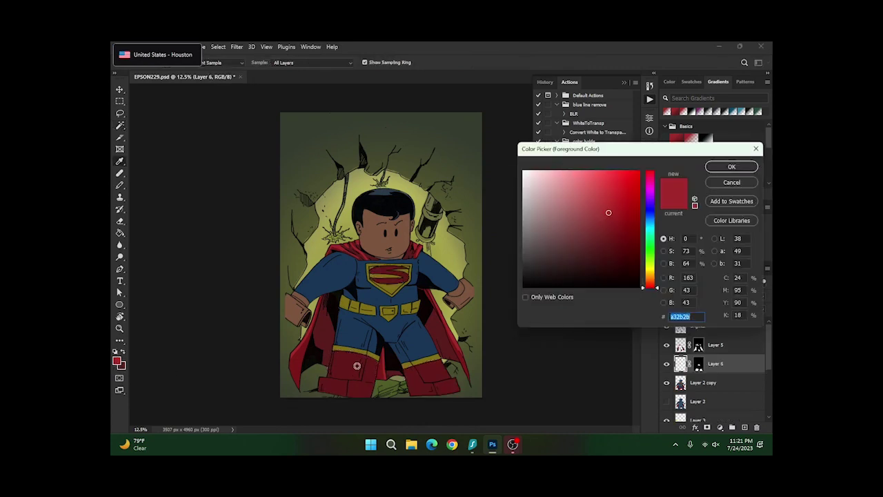
{"action": "left_click", "coordinate": [354, 360]}
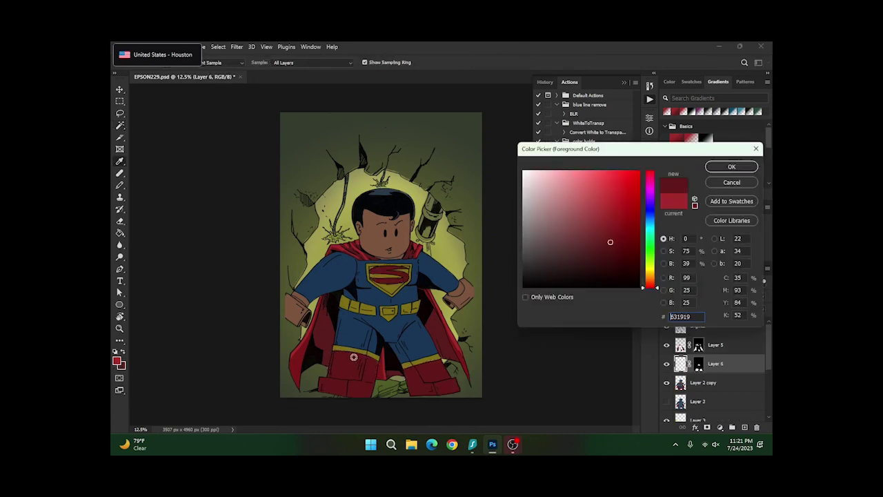
{"action": "left_click", "coordinate": [731, 167]}
Lasso the inner side and sole of the left-hand boot on Layer 6, fill it with the dark red, and deselect
{"action": "key", "text": "l"}
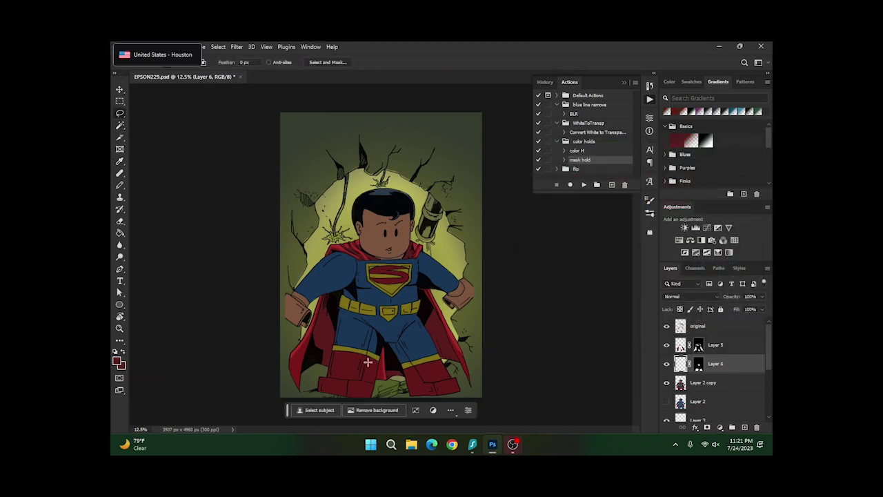
{"action": "mouse_move", "coordinate": [365, 351]}
{"action": "left_mouse_down"}
{"action": "mouse_move", "coordinate": [360, 381]}
{"action": "mouse_move", "coordinate": [346, 381]}
{"action": "mouse_move", "coordinate": [354, 401]}
{"action": "mouse_move", "coordinate": [371, 400]}
{"action": "mouse_move", "coordinate": [367, 352]}
{"action": "left_mouse_up"}
{"action": "key", "text": "g"}
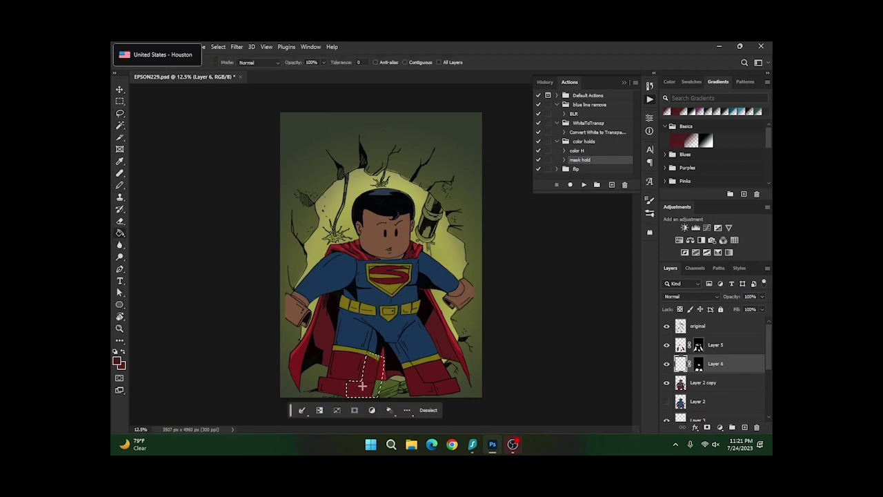
{"action": "left_click", "coordinate": [120, 113]}
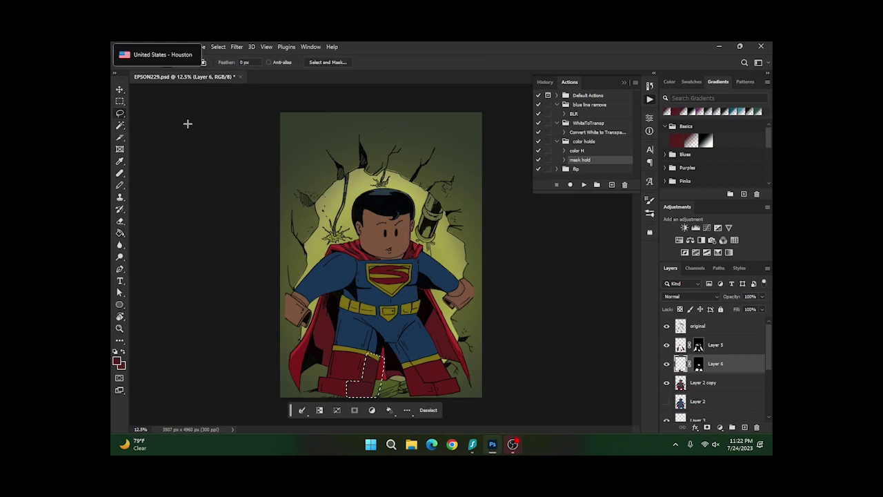
{"action": "key", "text": "ctrl+d"}
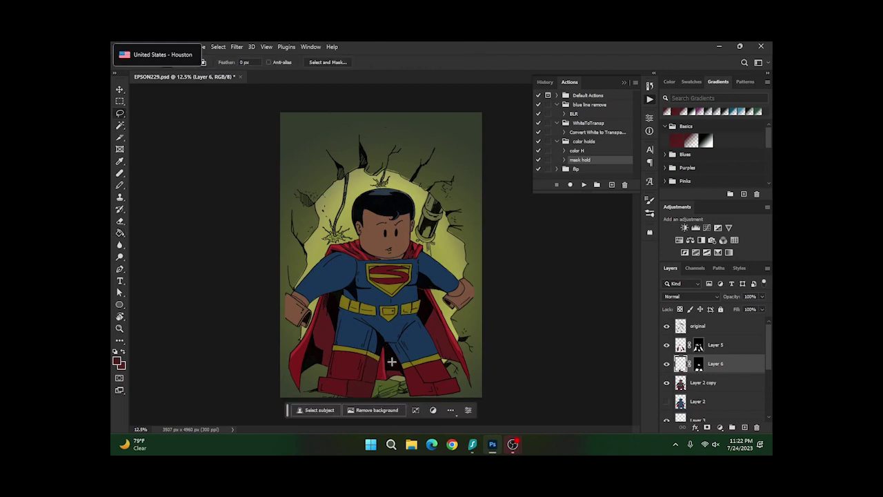
Lasso the inner side of the right-hand boot, fill it with the dark red, and deselect
{"action": "mouse_move", "coordinate": [414, 365]}
{"action": "left_mouse_down"}
{"action": "mouse_move", "coordinate": [435, 388]}
{"action": "mouse_move", "coordinate": [418, 394]}
{"action": "left_mouse_up"}
{"action": "key", "text": "g"}
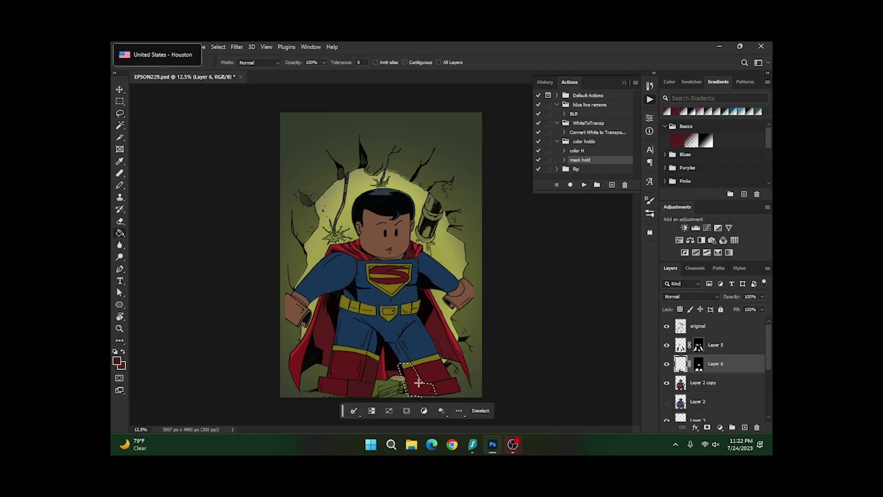
{"action": "left_click", "coordinate": [120, 113]}
{"action": "left_click", "coordinate": [222, 158]}
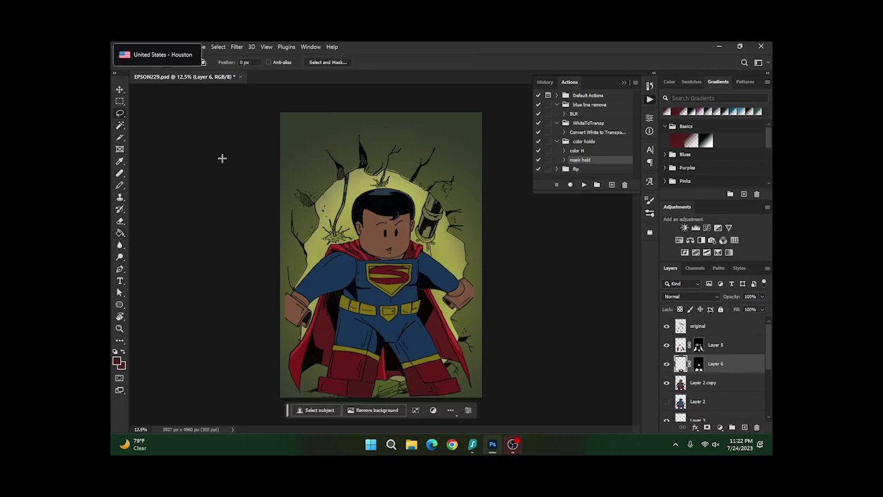
Choose a brighter red, draw highlights on the boots and chest emblem with the Pencil tool, and swap back to the dark red
{"action": "left_click", "coordinate": [121, 185]}
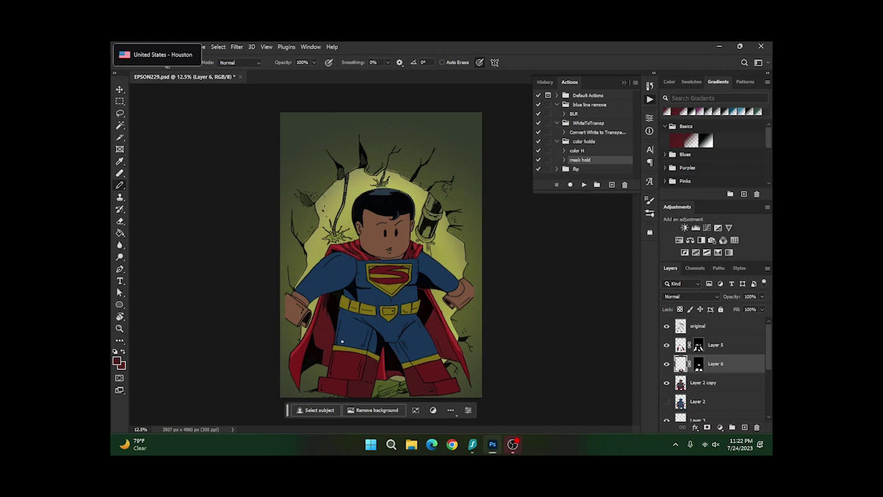
{"action": "left_click", "coordinate": [118, 360]}
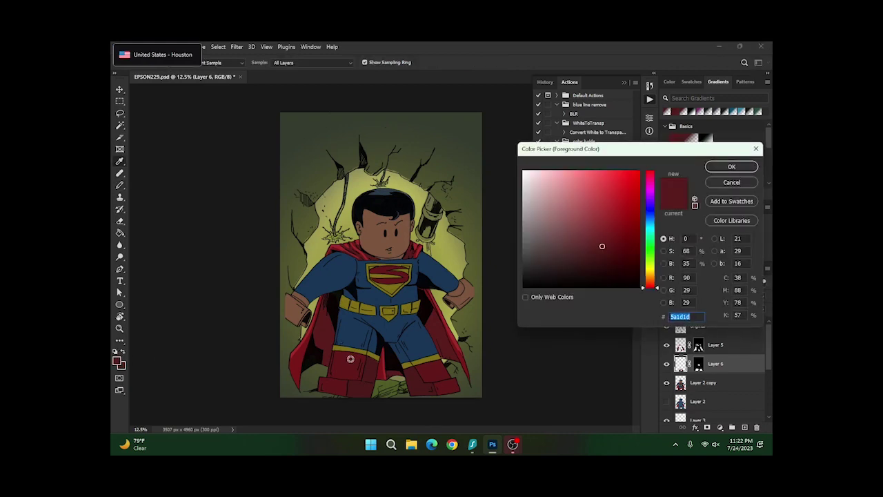
{"action": "left_click_drag", "start_coordinate": [559, 255], "coordinate": [617, 222]}
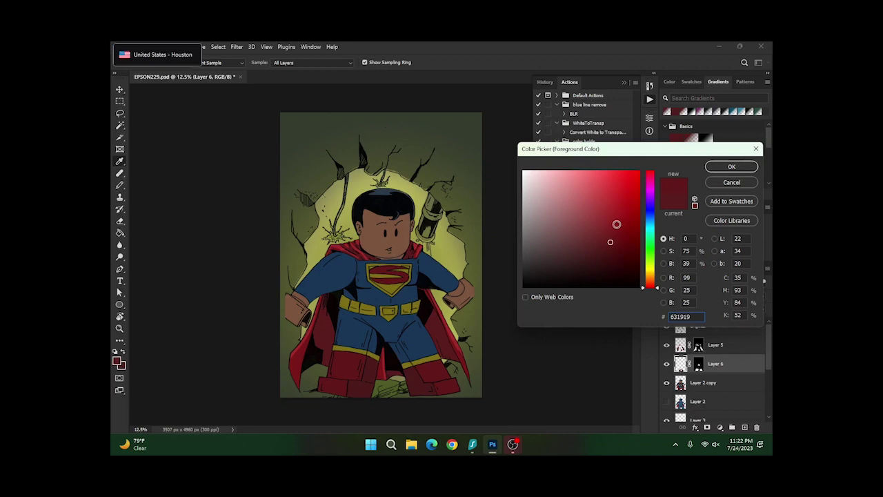
{"action": "left_click", "coordinate": [715, 169]}
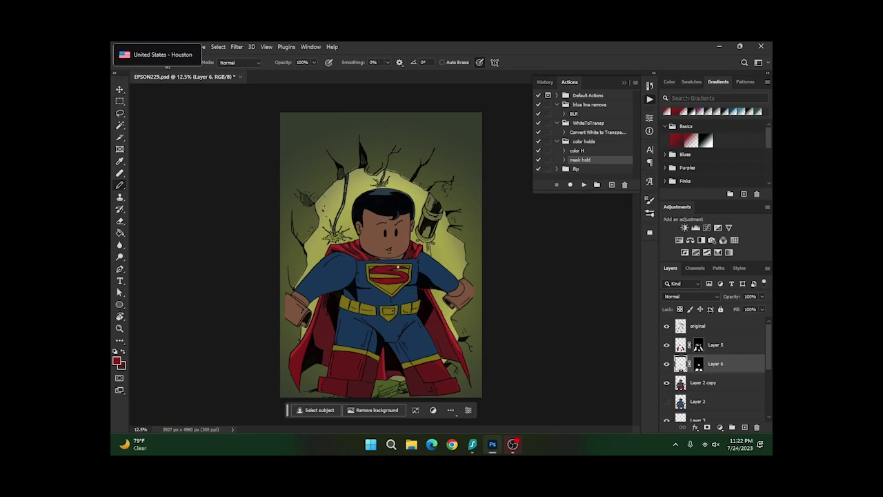
{"action": "left_click", "coordinate": [123, 350]}
Merge Layer 5 down into Layer 6, applying the underlying layer mask, and make Layer 2 copy the active layer
{"action": "right_click", "coordinate": [729, 348]}
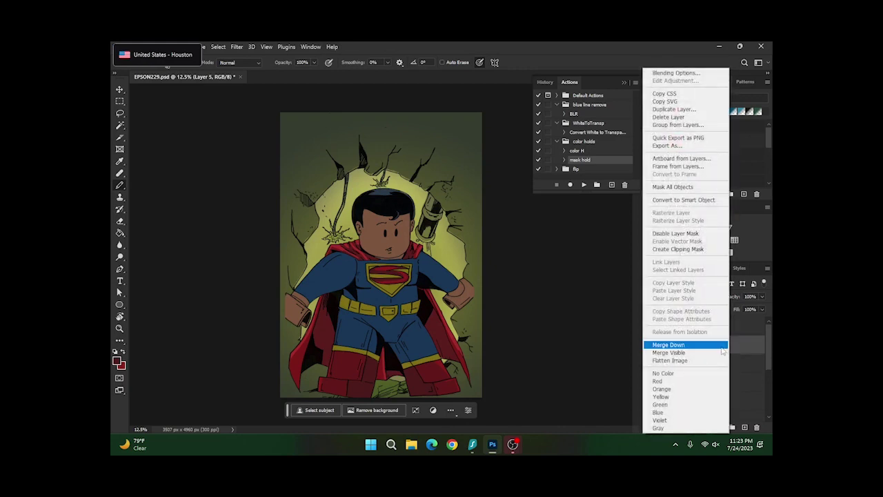
{"action": "left_click", "coordinate": [722, 349]}
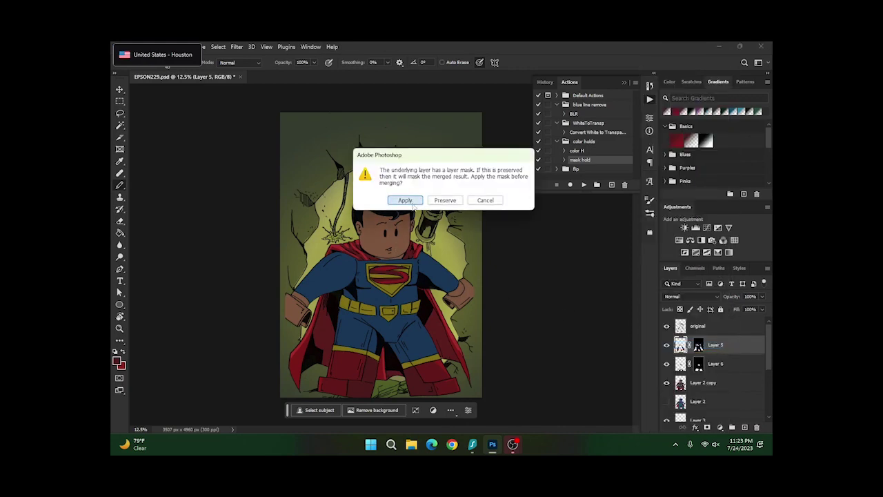
{"action": "left_click", "coordinate": [405, 200]}
{"action": "left_click", "coordinate": [682, 363]}
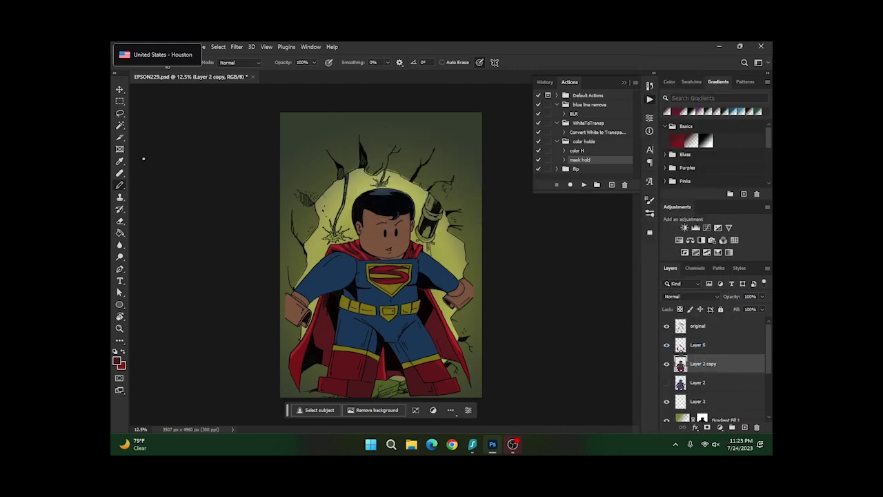
Select the blue suit areas of Layer 2 copy with the Magic Wand and run the mask hold action
{"action": "left_click", "coordinate": [120, 125]}
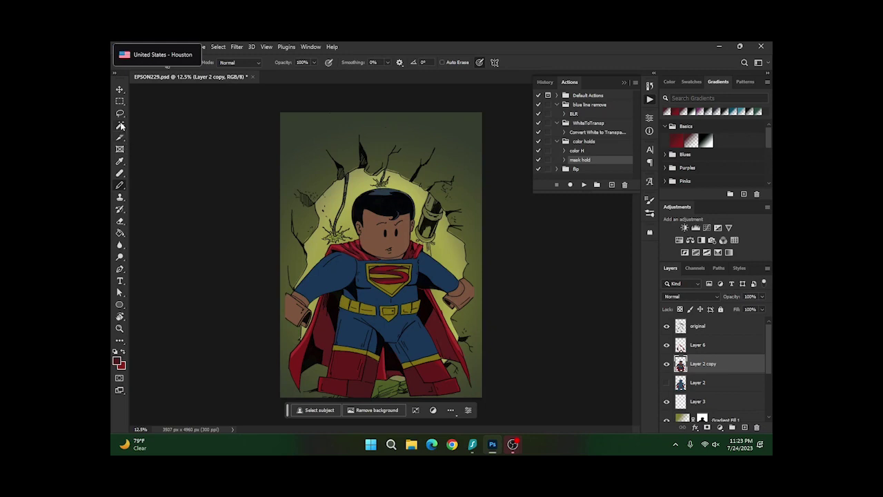
{"action": "left_click", "coordinate": [360, 327]}
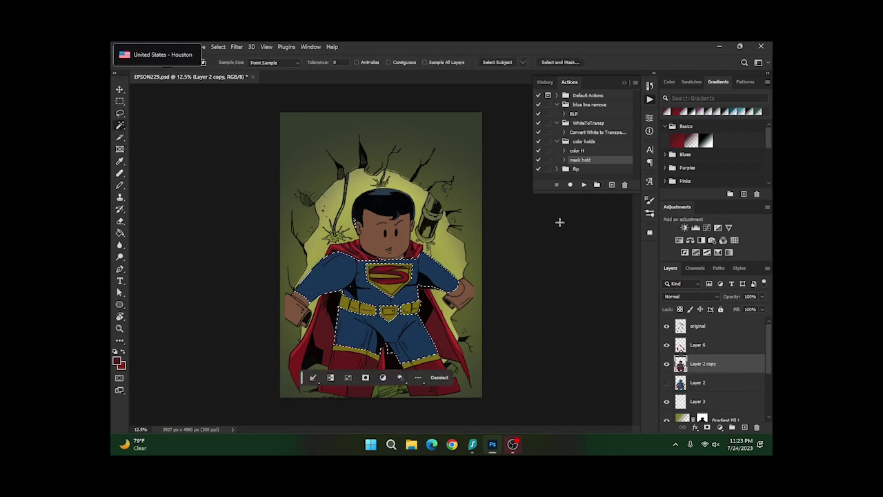
{"action": "left_click", "coordinate": [583, 185]}
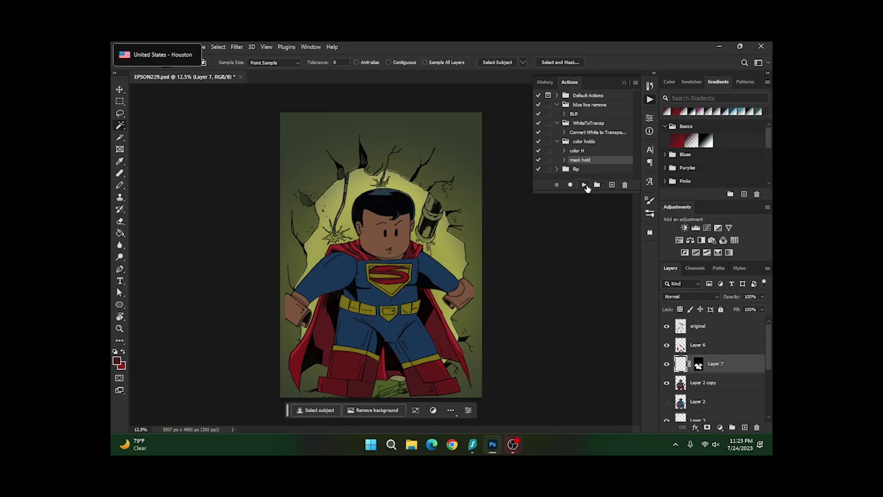
Sample the suit's blue as the foreground color and darken it to #243546
{"action": "left_click", "coordinate": [118, 360]}
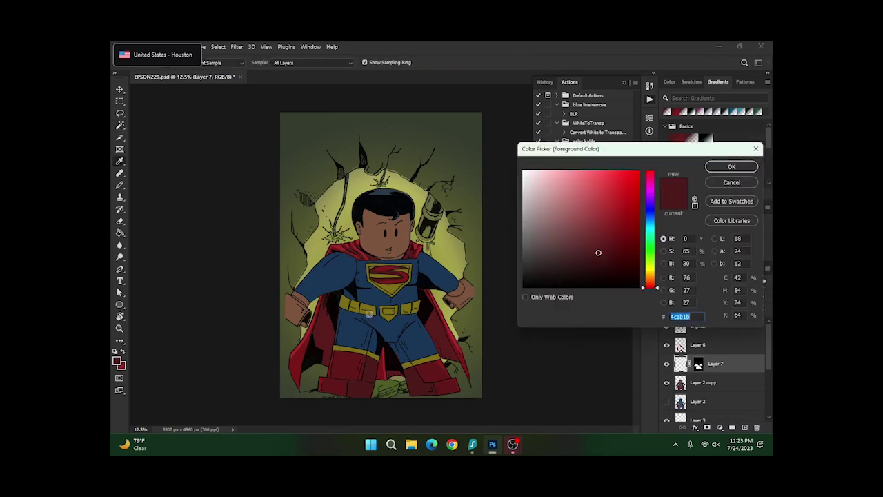
{"action": "left_click", "coordinate": [353, 331]}
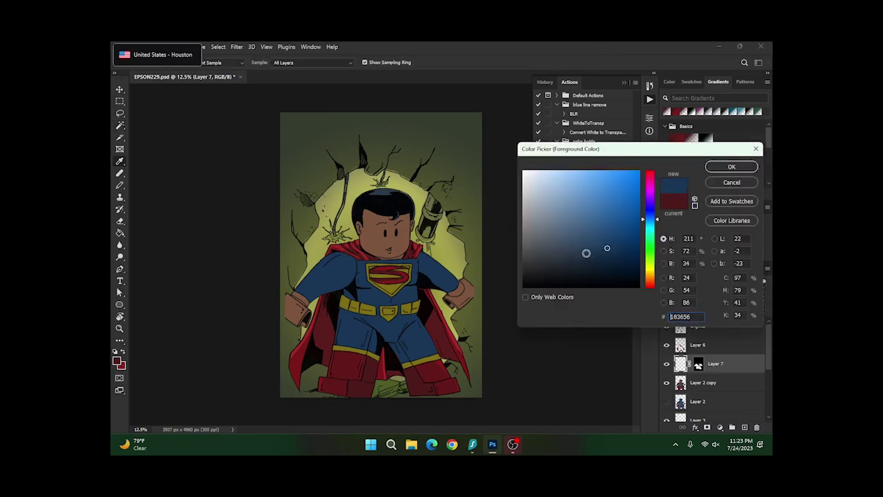
{"action": "left_click", "coordinate": [579, 256]}
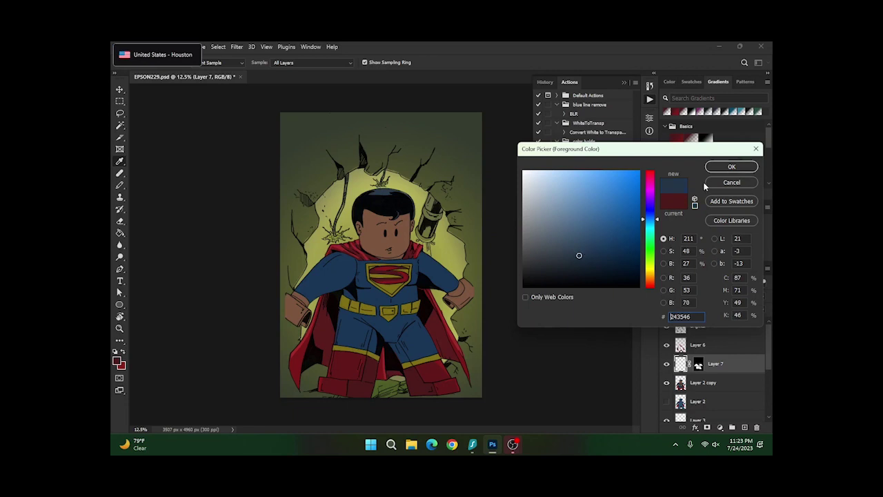
{"action": "left_click", "coordinate": [723, 172]}
Lasso the inner side of the left-hand thigh, fill it with the dark blue, and deselect
{"action": "left_click", "coordinate": [121, 113]}
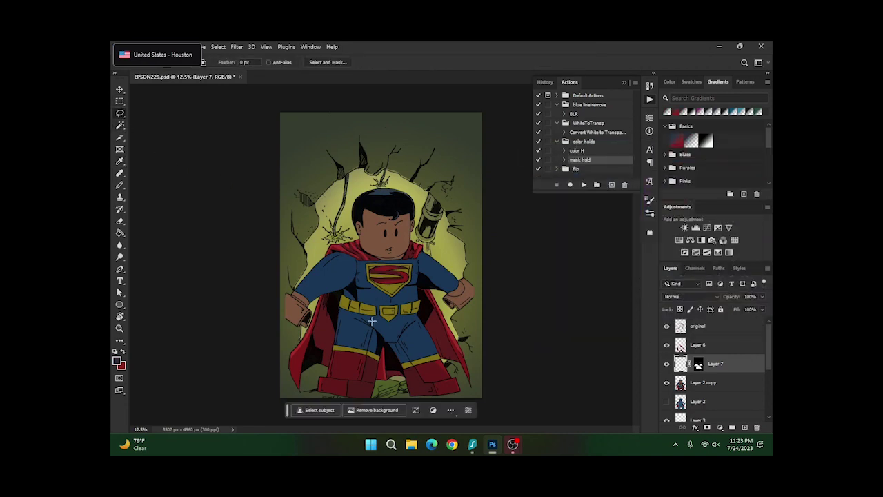
{"action": "mouse_move", "coordinate": [370, 331]}
{"action": "left_mouse_down"}
{"action": "mouse_move", "coordinate": [367, 358]}
{"action": "mouse_move", "coordinate": [376, 361]}
{"action": "mouse_move", "coordinate": [373, 331]}
{"action": "left_mouse_up"}
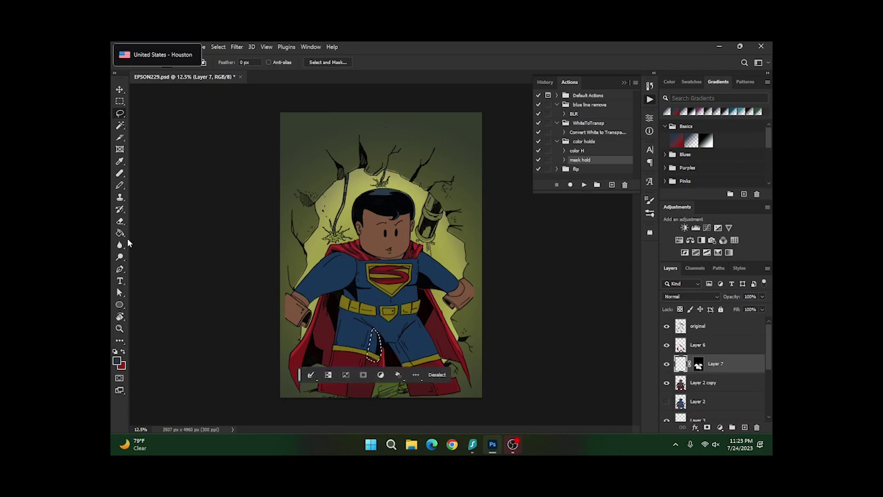
{"action": "key", "text": "g"}
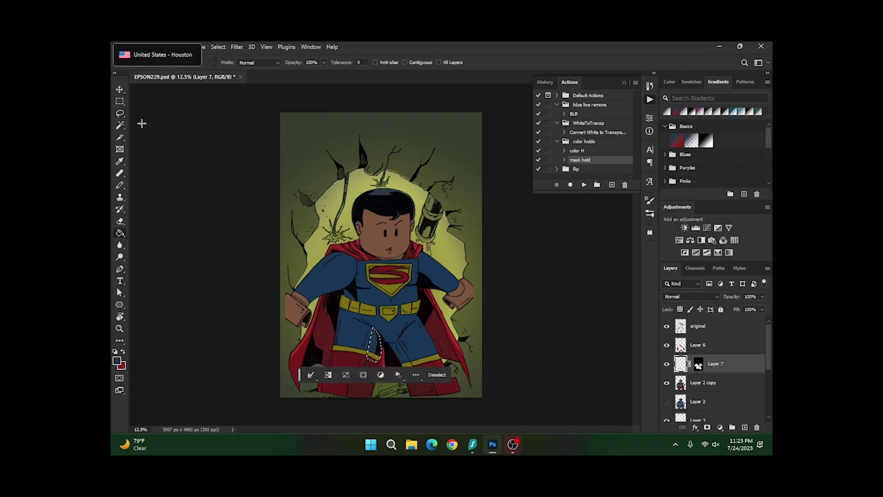
{"action": "key", "text": "l"}
{"action": "left_click", "coordinate": [207, 124]}
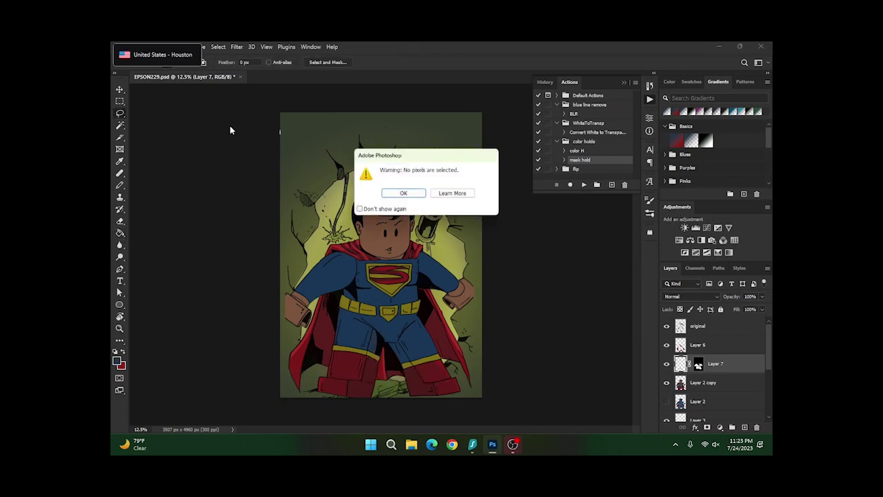
{"action": "left_click", "coordinate": [407, 193]}
Lasso the inner side of the right-hand thigh, fill it with the dark blue, and deselect
{"action": "mouse_move", "coordinate": [398, 343]}
{"action": "left_mouse_down"}
{"action": "mouse_move", "coordinate": [408, 371]}
{"action": "mouse_move", "coordinate": [391, 330]}
{"action": "left_mouse_up"}
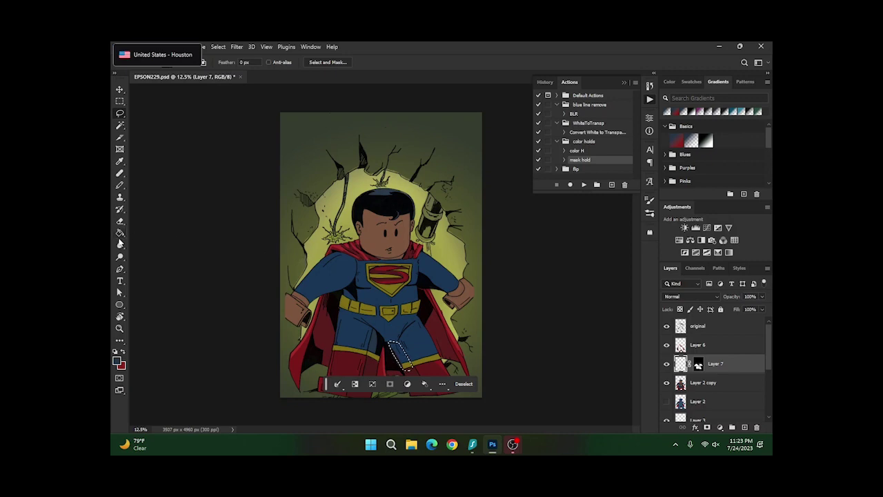
{"action": "left_click", "coordinate": [120, 233]}
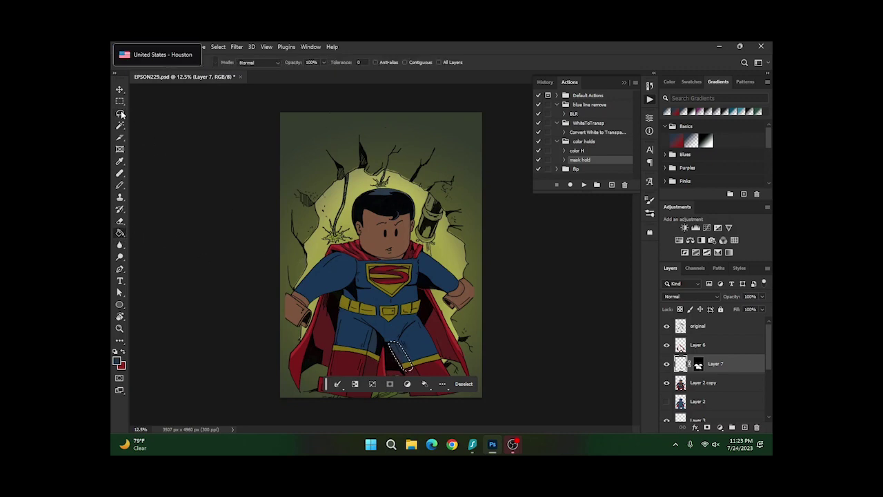
{"action": "key", "text": "l"}
{"action": "key", "text": "ctrl+d"}
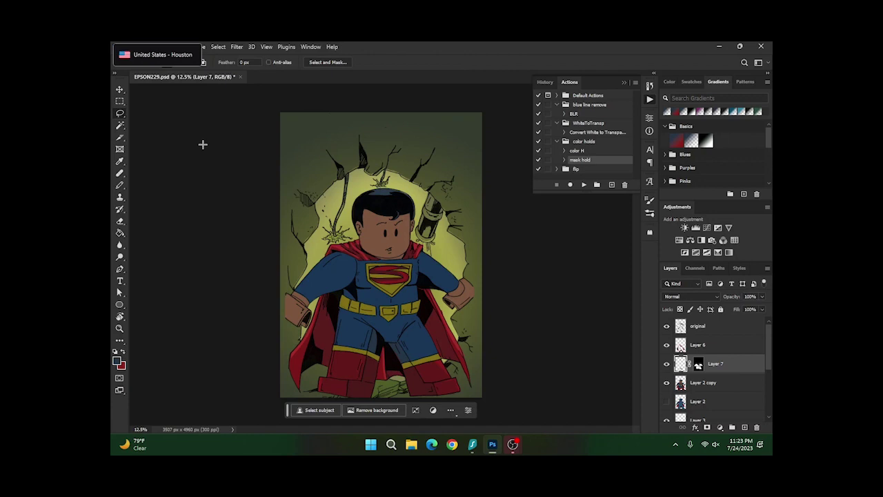
{"action": "left_click", "coordinate": [121, 221]}
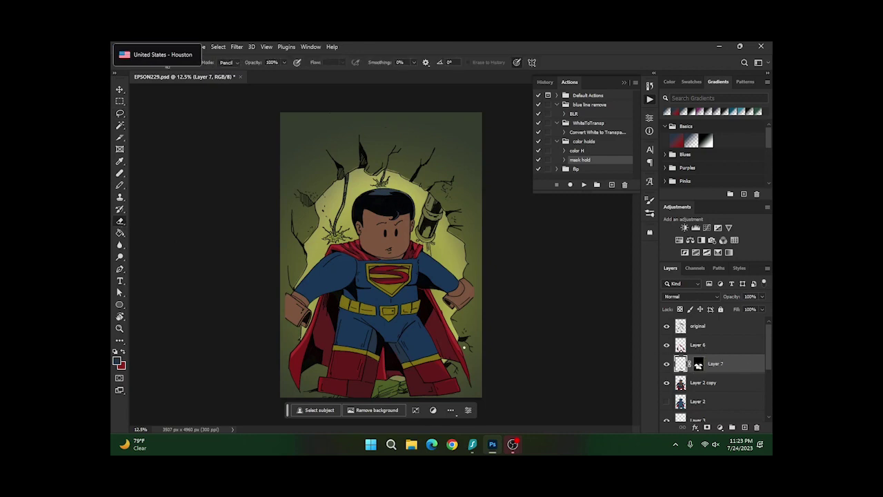
{"action": "left_click", "coordinate": [704, 347]}
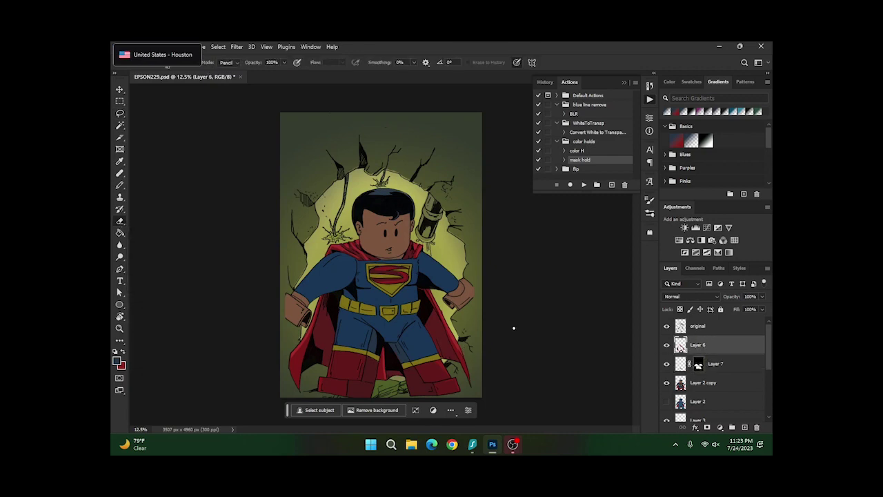
{"action": "left_click", "coordinate": [683, 363]}
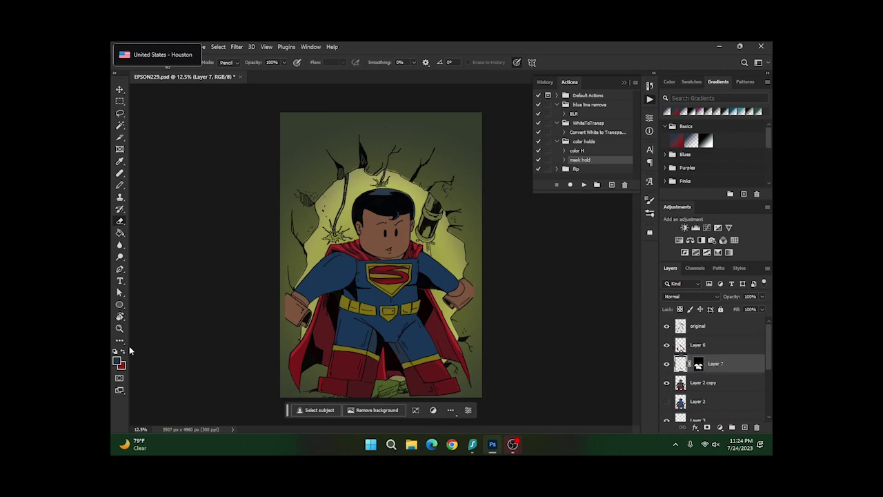
Lasso the torso from the collar to below the belt on Layer 7, fill it with the dark blue, and deselect
{"action": "left_click", "coordinate": [119, 115]}
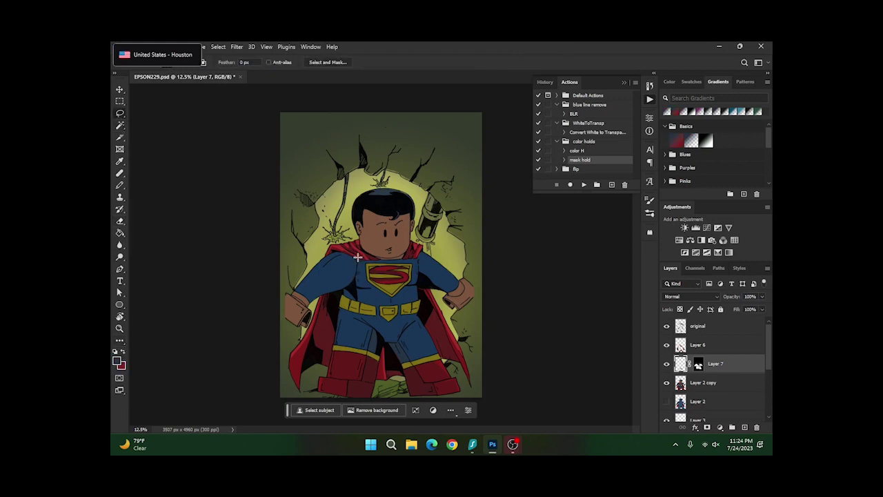
{"action": "mouse_move", "coordinate": [358, 257]}
{"action": "left_mouse_down"}
{"action": "mouse_move", "coordinate": [355, 296]}
{"action": "mouse_move", "coordinate": [366, 319]}
{"action": "mouse_move", "coordinate": [392, 334]}
{"action": "mouse_move", "coordinate": [418, 300]}
{"action": "mouse_move", "coordinate": [418, 261]}
{"action": "mouse_move", "coordinate": [362, 256]}
{"action": "left_mouse_up"}
{"action": "left_click", "coordinate": [120, 233]}
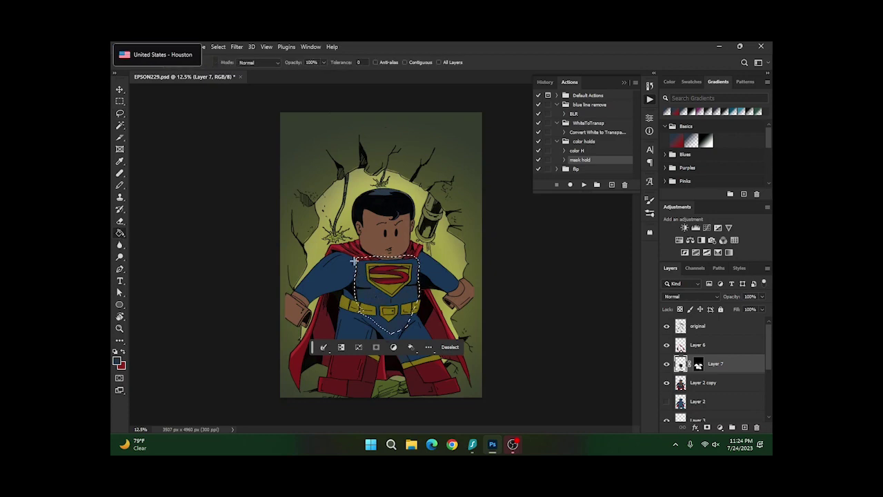
{"action": "left_click", "coordinate": [120, 114]}
{"action": "left_click", "coordinate": [211, 132]}
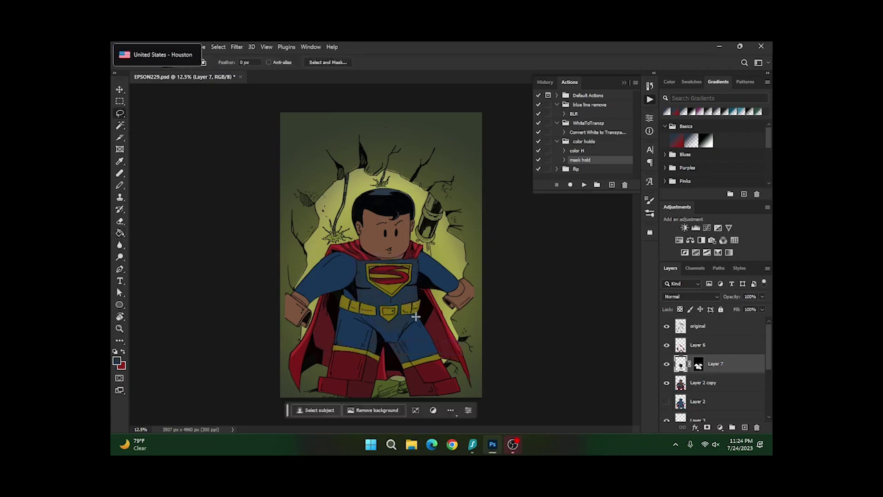
Lasso the area around the belt buckle and crotch, fill it with the dark blue, and deselect
{"action": "mouse_move", "coordinate": [416, 316]}
{"action": "left_mouse_down"}
{"action": "mouse_move", "coordinate": [397, 343]}
{"action": "mouse_move", "coordinate": [385, 343]}
{"action": "mouse_move", "coordinate": [366, 307]}
{"action": "left_mouse_up"}
{"action": "key", "text": "g"}
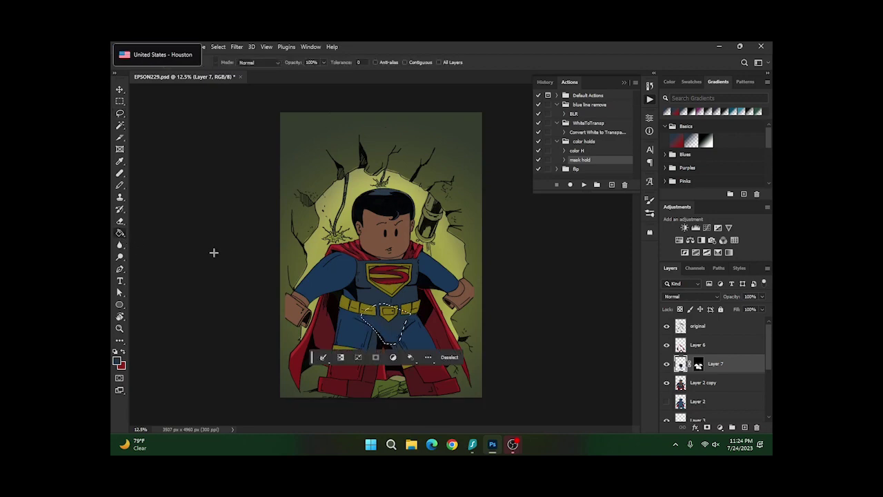
{"action": "key", "text": "ctrl+d"}
Lasso the left-hand sleeve and the underside of the right-hand sleeve in turn, filling each with the dark blue and deselecting
{"action": "key", "text": "l"}
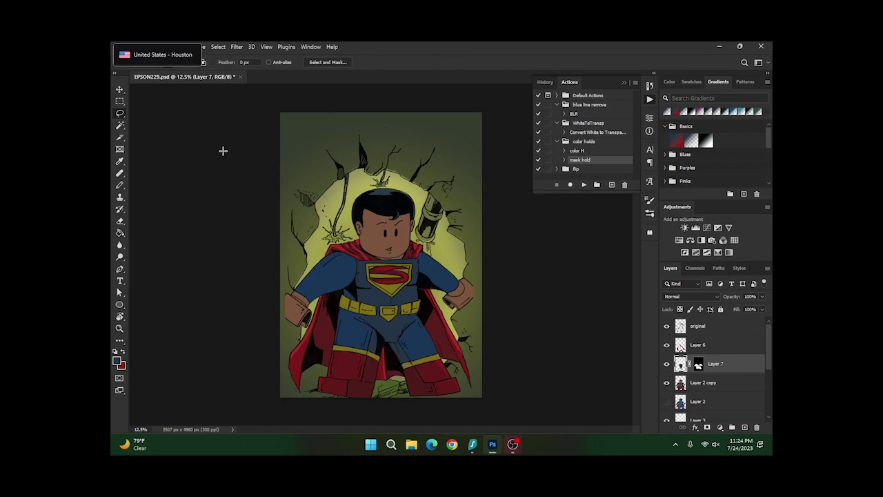
{"action": "mouse_move", "coordinate": [298, 291]}
{"action": "left_mouse_down"}
{"action": "mouse_move", "coordinate": [321, 268]}
{"action": "mouse_move", "coordinate": [354, 255]}
{"action": "mouse_move", "coordinate": [357, 271]}
{"action": "mouse_move", "coordinate": [336, 291]}
{"action": "mouse_move", "coordinate": [302, 292]}
{"action": "left_mouse_up"}
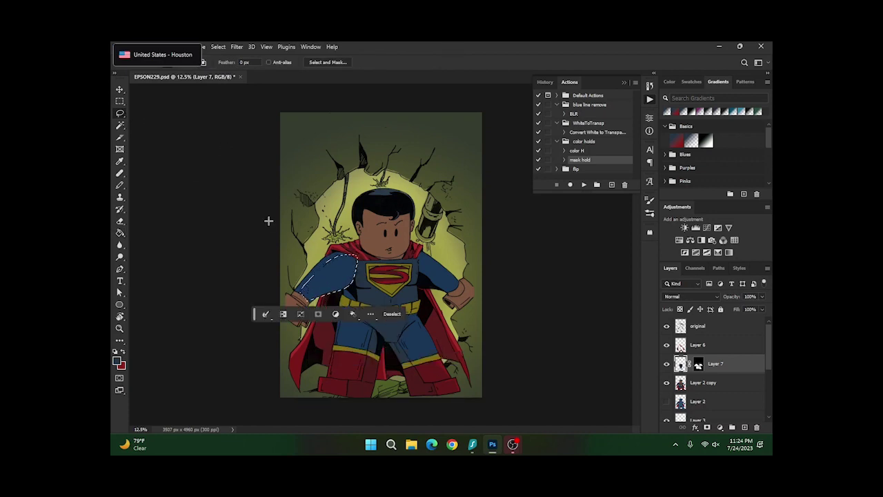
{"action": "key", "text": "g"}
{"action": "key", "text": "l"}
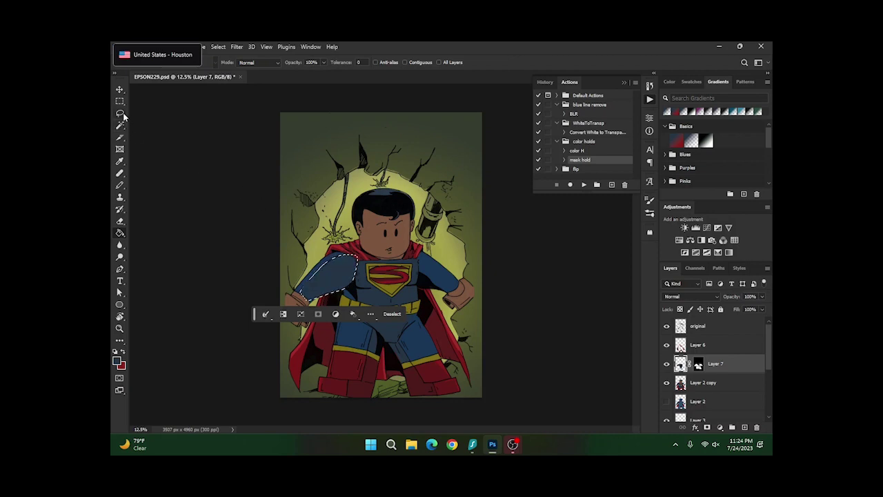
{"action": "key", "text": "ctrl+d"}
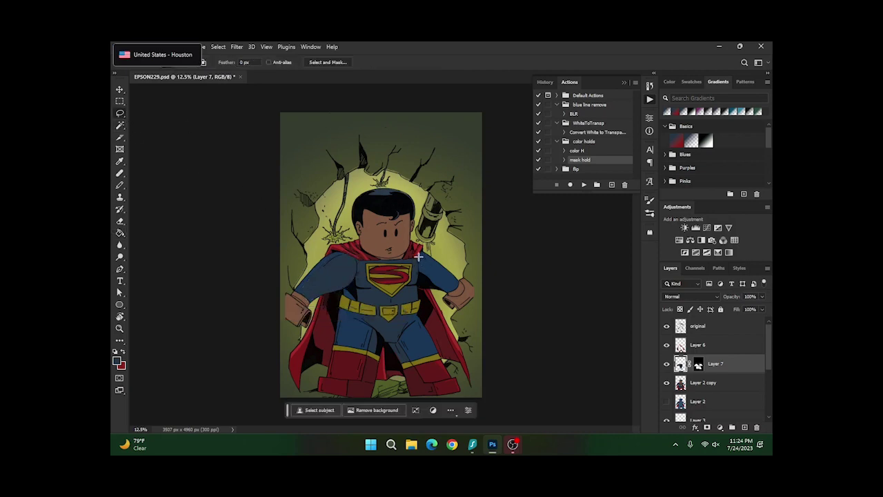
{"action": "mouse_move", "coordinate": [418, 257]}
{"action": "left_mouse_down"}
{"action": "mouse_move", "coordinate": [450, 288]}
{"action": "mouse_move", "coordinate": [424, 288]}
{"action": "mouse_move", "coordinate": [418, 257]}
{"action": "left_mouse_up"}
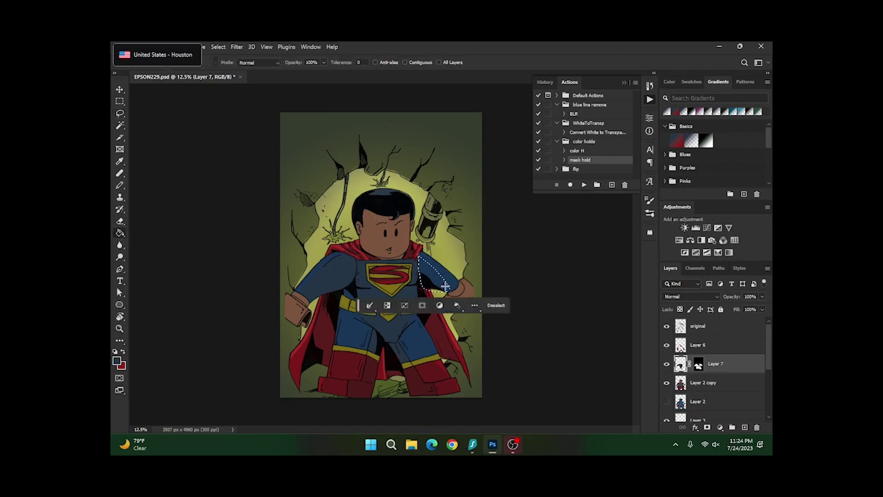
{"action": "left_click", "coordinate": [154, 128]}
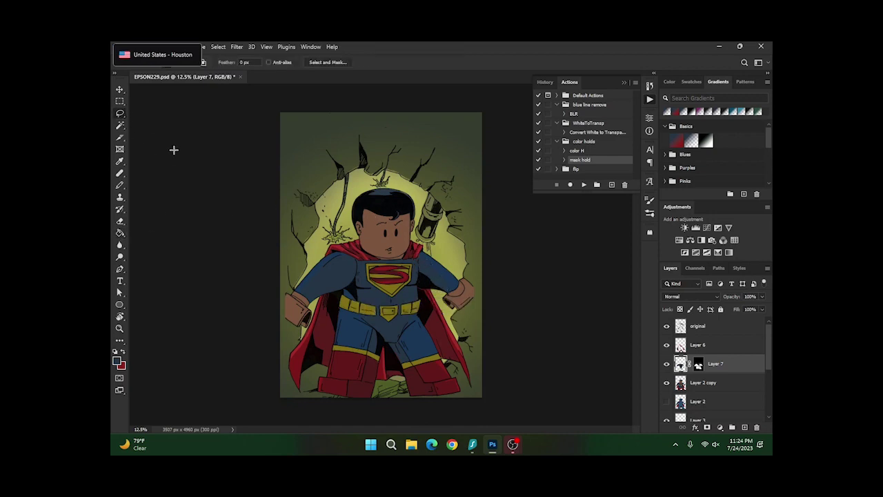
Choose a brighter blue as the foreground color and draw highlights on the suit's arms and legs with the Pencil tool
{"action": "left_click", "coordinate": [116, 364]}
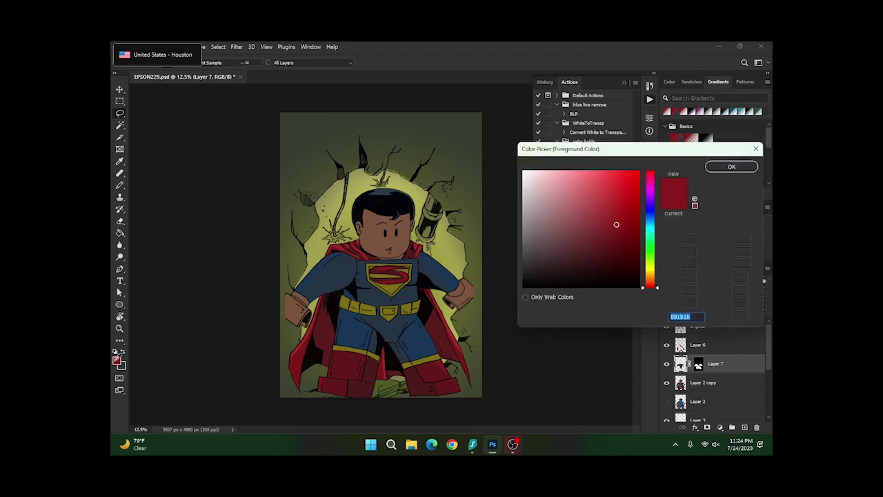
{"action": "left_click", "coordinate": [352, 240]}
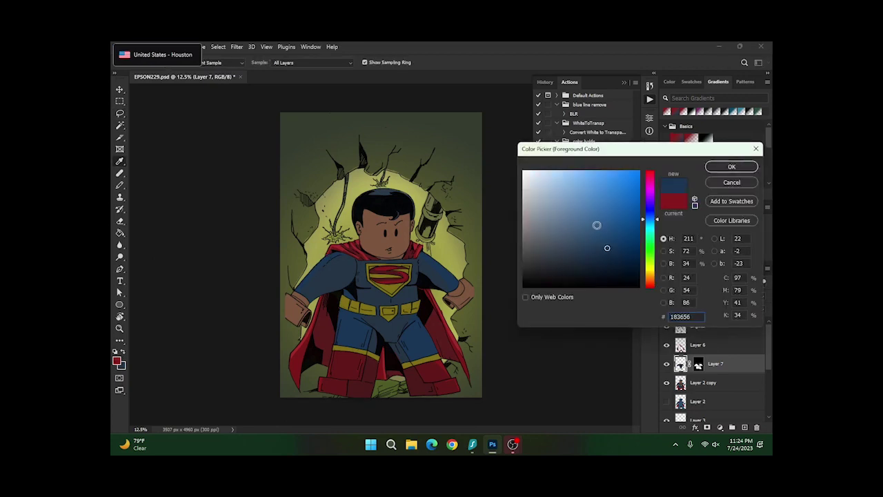
{"action": "left_click", "coordinate": [725, 166]}
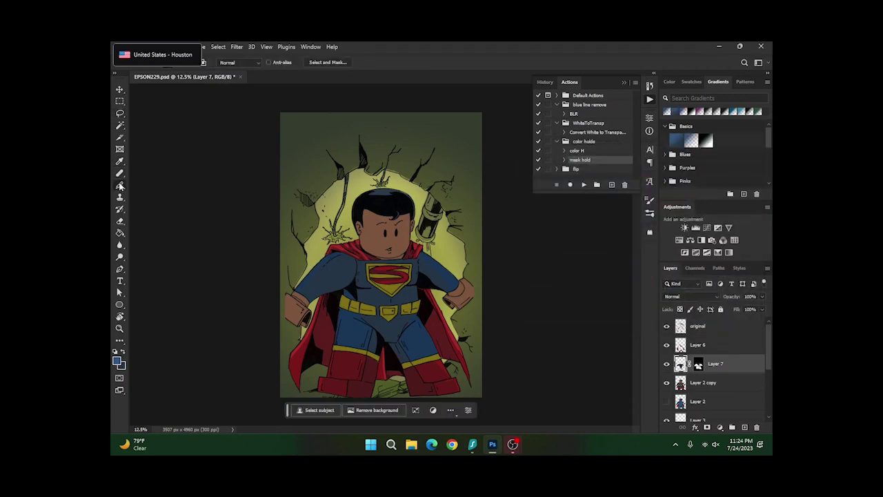
{"action": "left_click", "coordinate": [119, 184]}
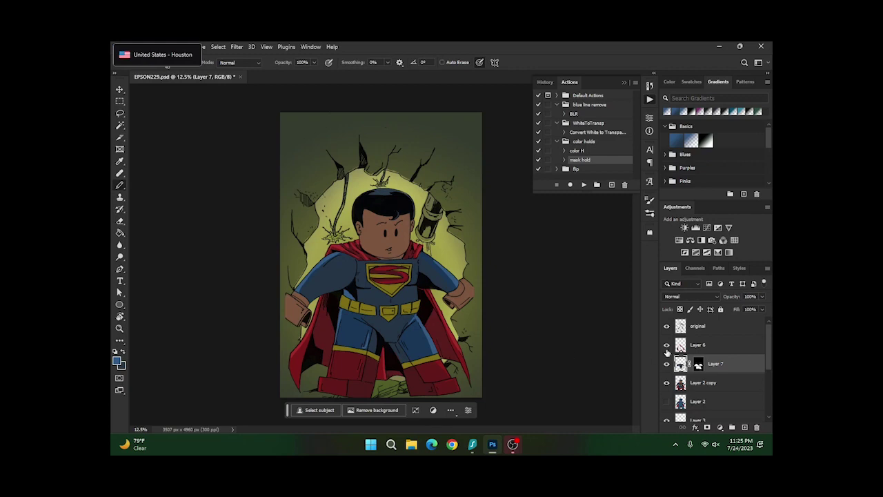
Merge Layer 6 down into Layer 7, applying the underlying layer mask
{"action": "right_click", "coordinate": [715, 345]}
{"action": "left_click", "coordinate": [654, 344]}
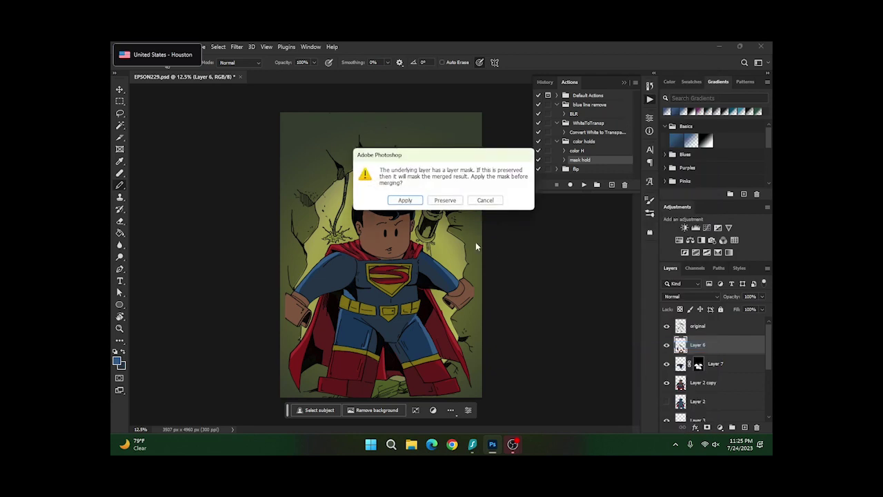
{"action": "left_click", "coordinate": [404, 200]}
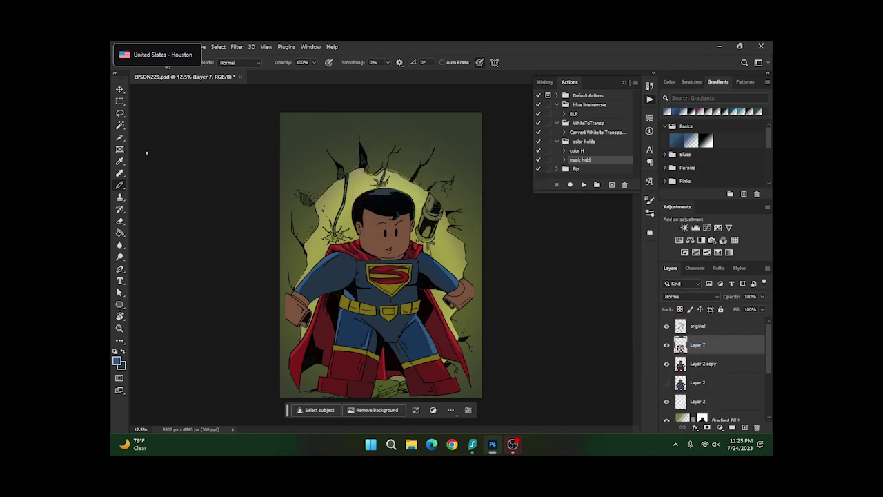
Select the yellow trim areas on Layer 2 copy with the Magic Wand and run the mask hold action to create a masked layer
{"action": "left_click", "coordinate": [119, 126]}
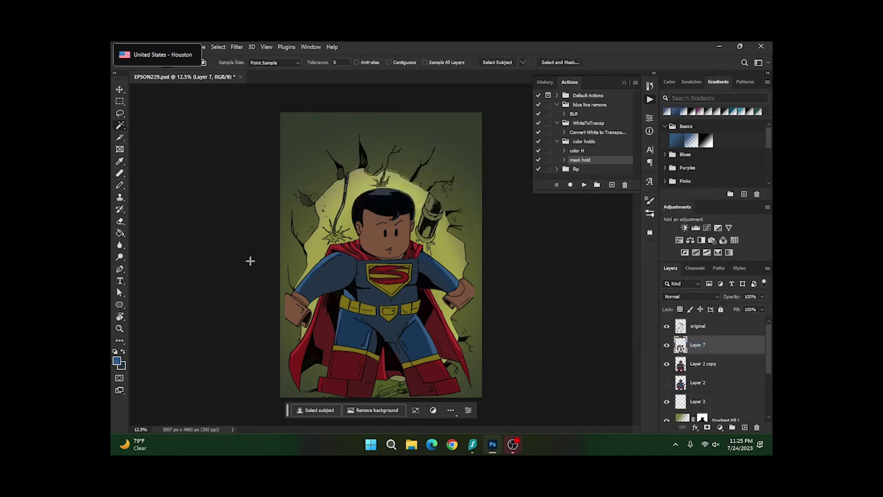
{"action": "left_click", "coordinate": [355, 308]}
{"action": "key", "text": "ctrl+d"}
{"action": "left_click", "coordinate": [704, 365]}
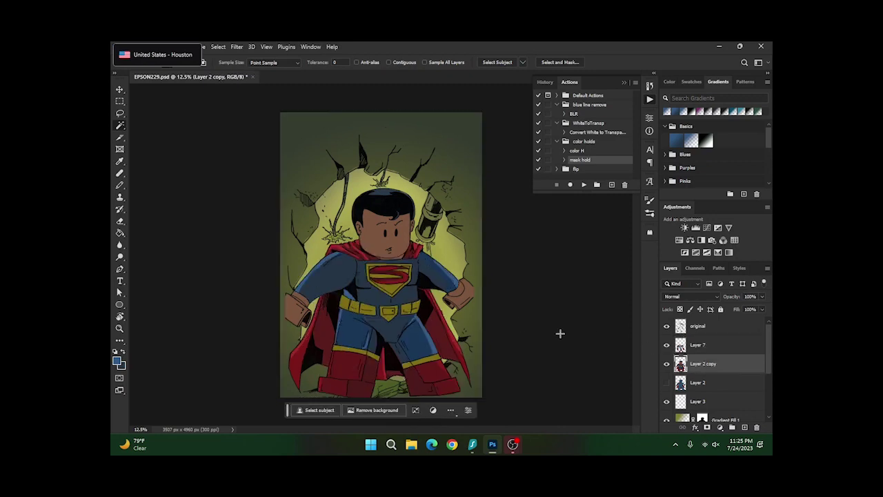
{"action": "left_click", "coordinate": [406, 310]}
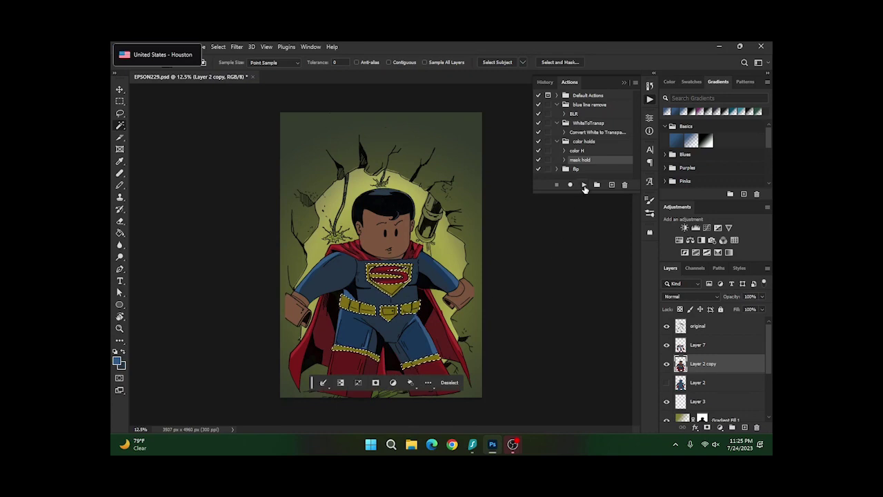
{"action": "left_click", "coordinate": [583, 185]}
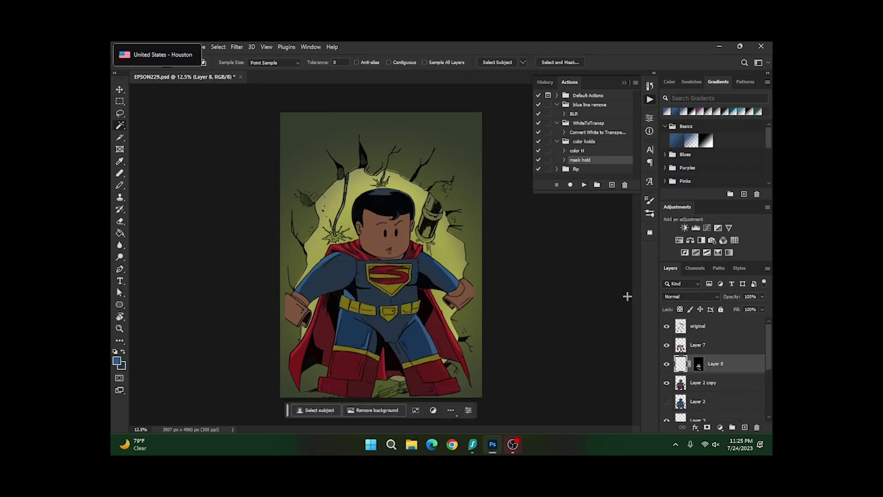
Sample the belt's yellow to set up a dark shadow color #5e5108 and a lighter highlight color #a89a4b
{"action": "left_click", "coordinate": [120, 362]}
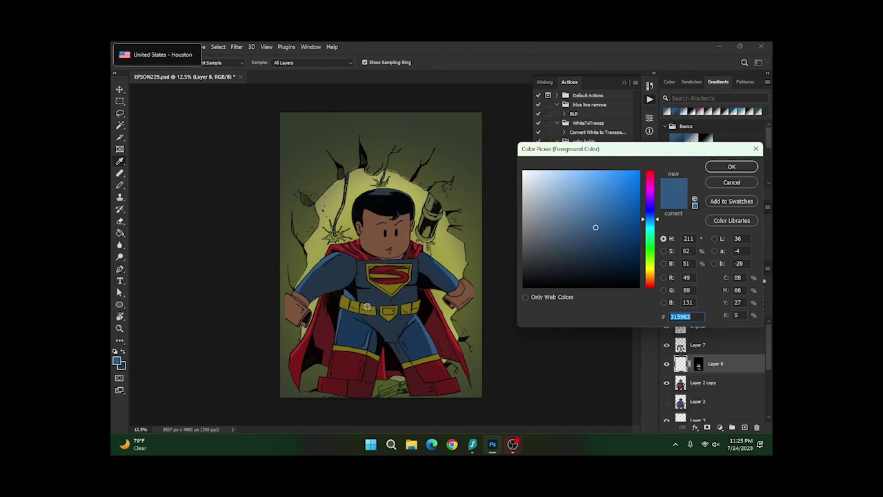
{"action": "left_click", "coordinate": [367, 306]}
{"action": "left_click_drag", "start_coordinate": [613, 255], "coordinate": [629, 244]}
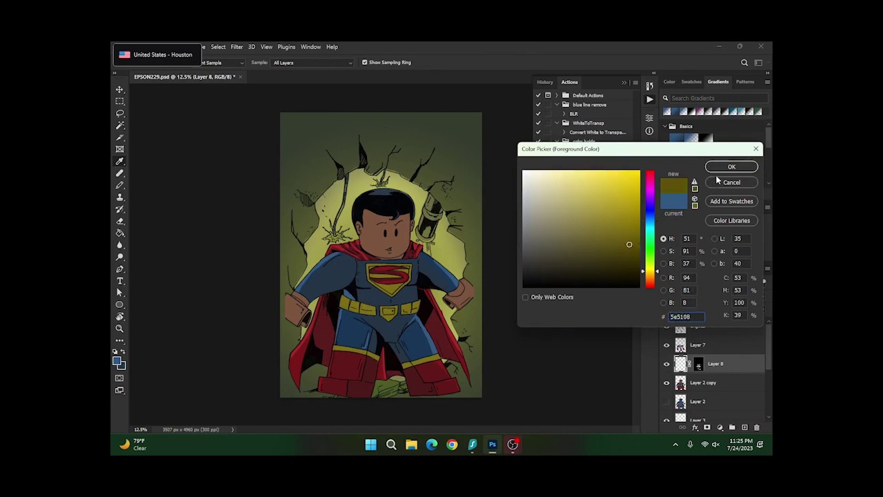
{"action": "left_click", "coordinate": [728, 167]}
{"action": "left_click", "coordinate": [118, 357]}
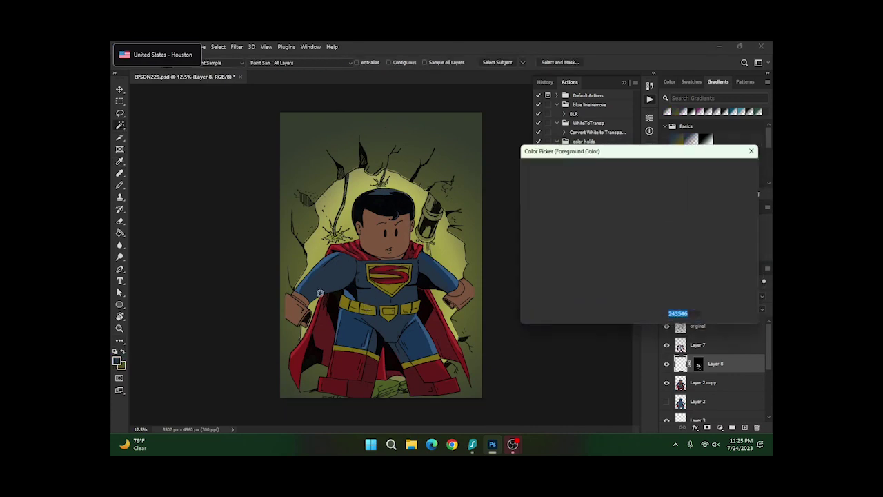
{"action": "left_click", "coordinate": [367, 306]}
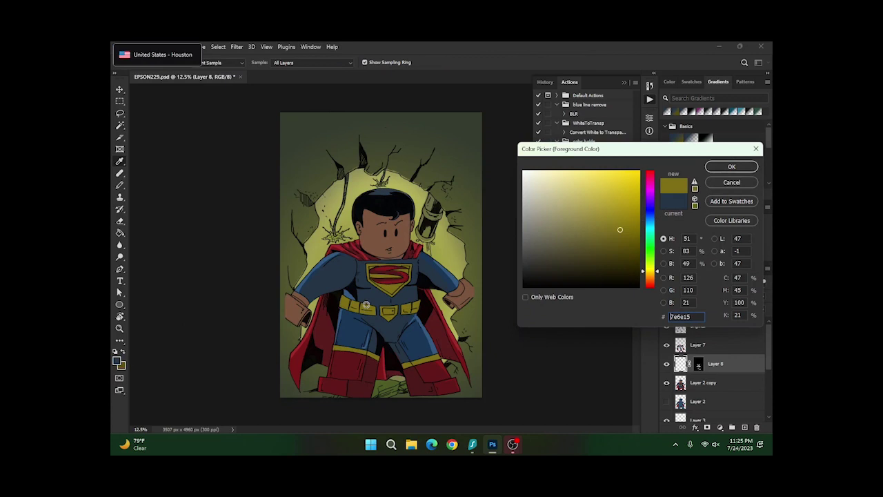
{"action": "left_click", "coordinate": [587, 210]}
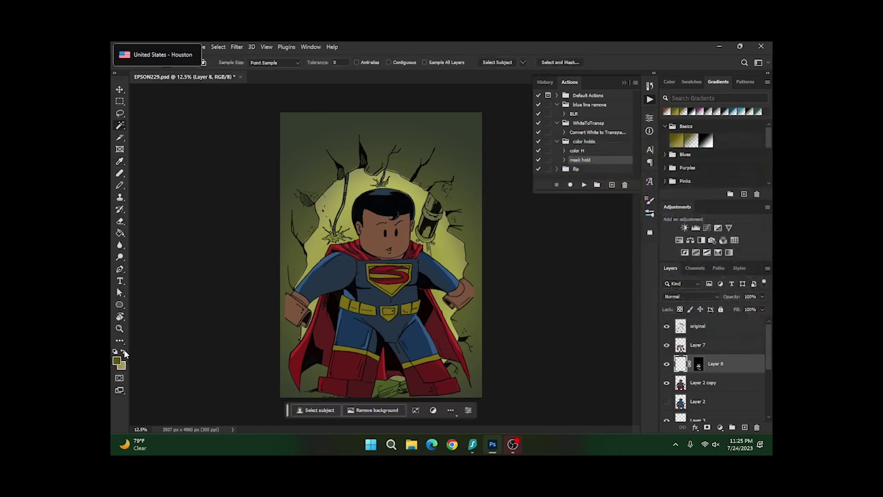
Draw highlights and shadows on the yellow belt, buckle and chest emblem with the Pencil tool, swapping between the light and dark yellows
{"action": "left_click", "coordinate": [120, 185]}
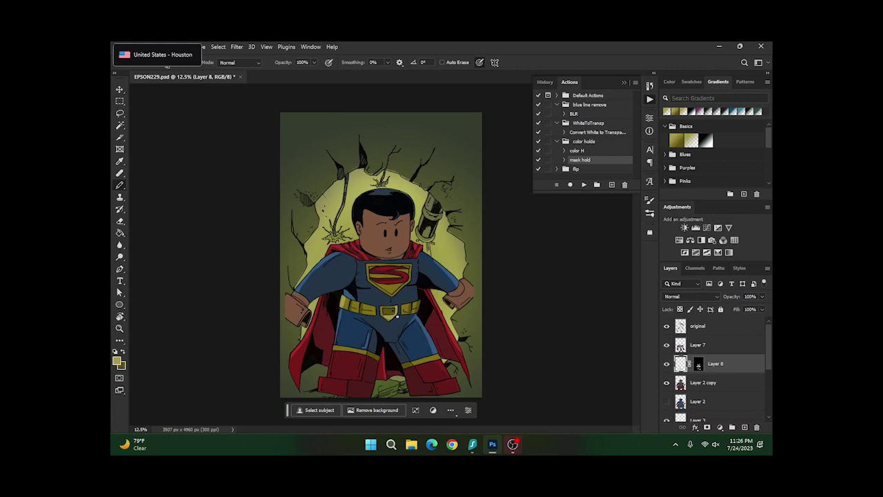
{"action": "left_click_drag", "start_coordinate": [402, 304], "coordinate": [405, 308]}
{"action": "key", "text": "e"}
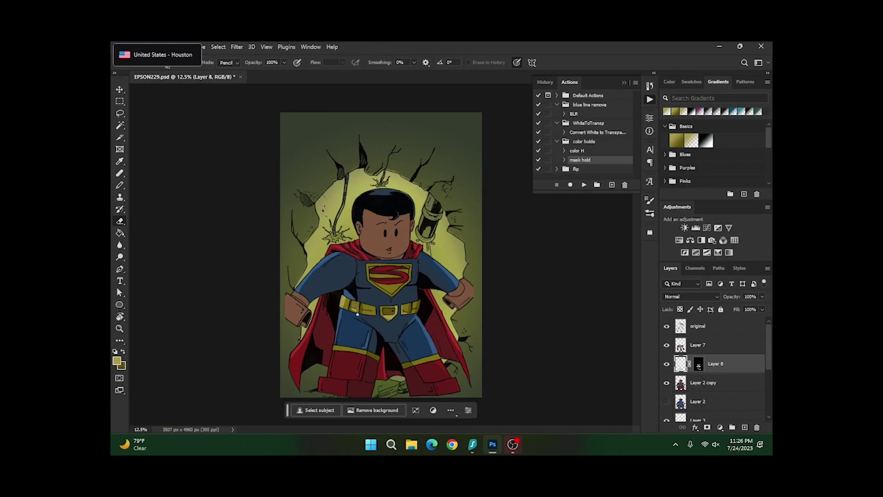
{"action": "left_click", "coordinate": [119, 185]}
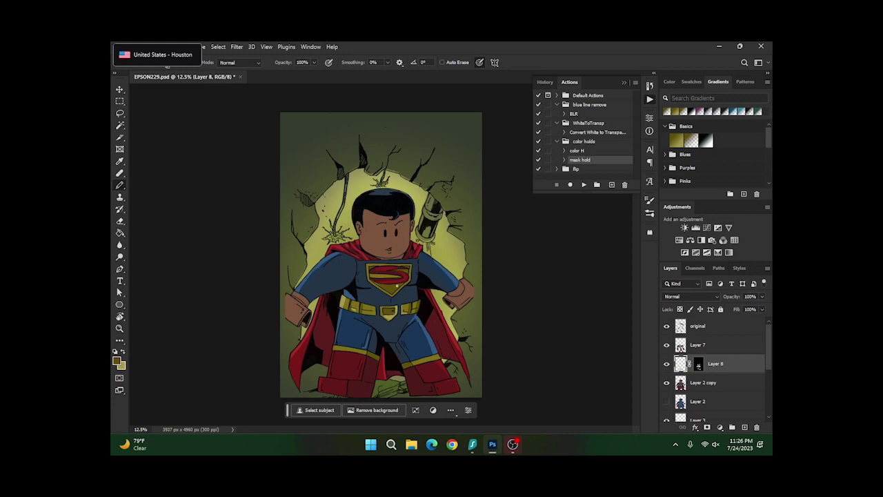
{"action": "left_click_drag", "start_coordinate": [371, 275], "coordinate": [396, 276]}
{"action": "left_click", "coordinate": [123, 351]}
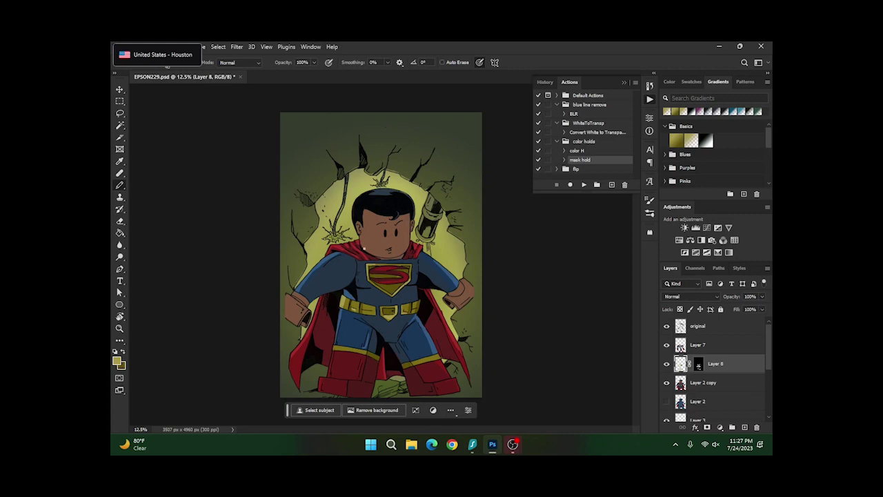
Merge Layer 7 down into Layer 8, applying the underlying layer mask
{"action": "right_click", "coordinate": [717, 345]}
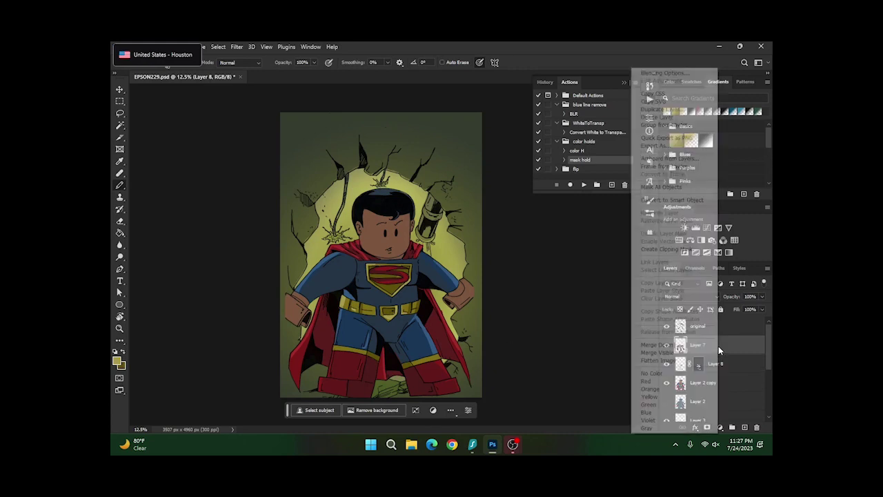
{"action": "left_click", "coordinate": [716, 345]}
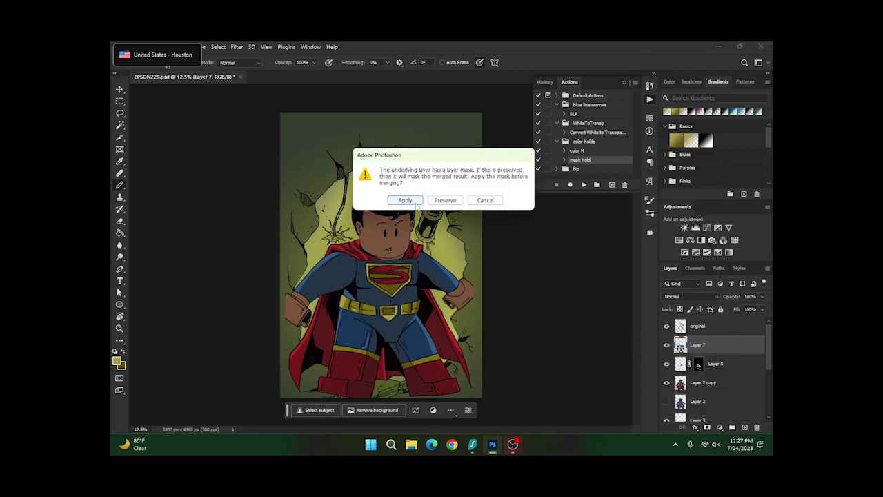
{"action": "left_click", "coordinate": [405, 199]}
Select the face and hands on Layer 2 copy with the Magic Wand and run the mask hold action to create a masked layer
{"action": "left_click", "coordinate": [120, 124]}
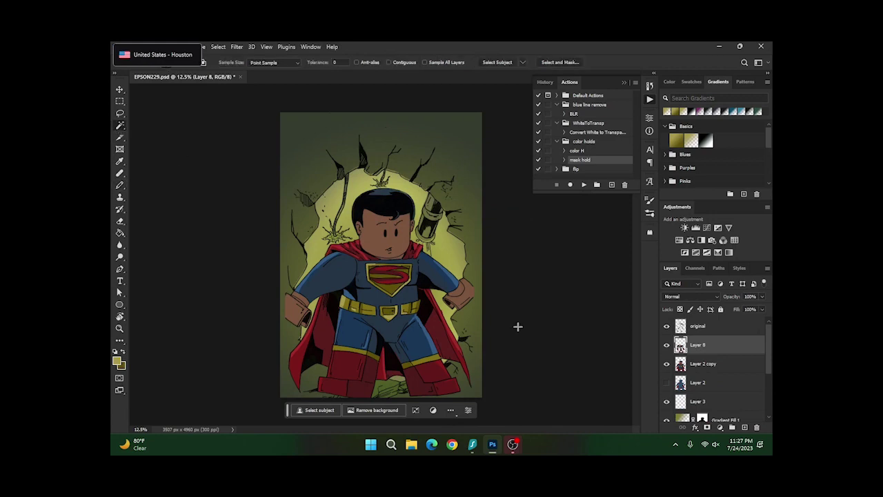
{"action": "left_click", "coordinate": [704, 364]}
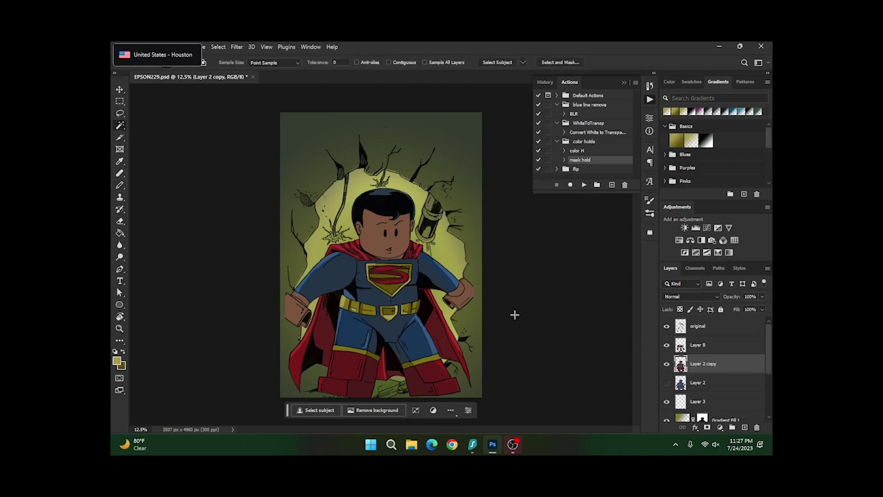
{"action": "left_click", "coordinate": [464, 294]}
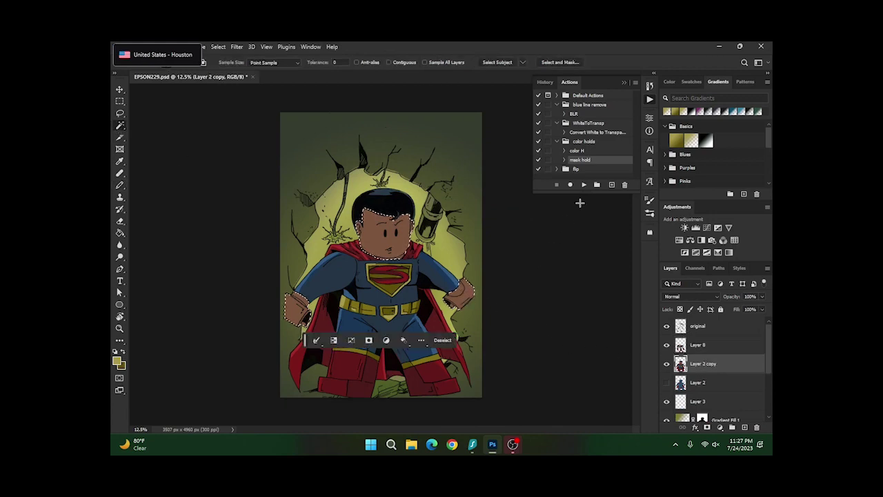
{"action": "left_click", "coordinate": [583, 185]}
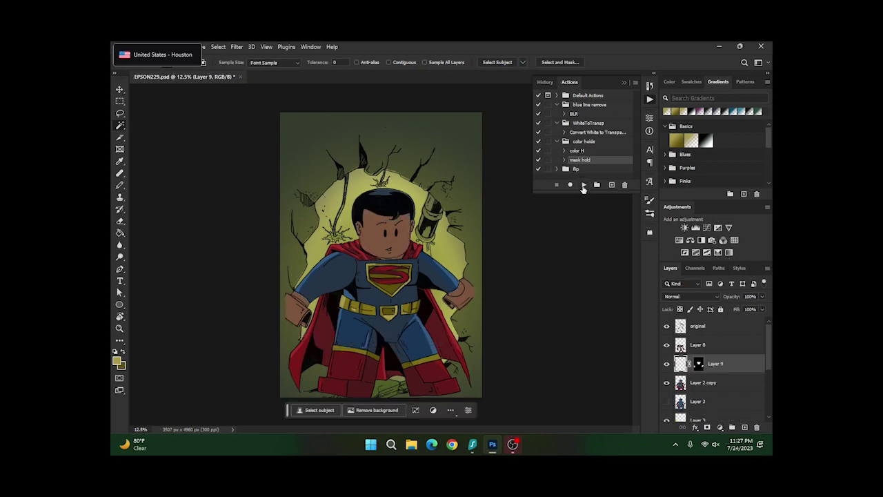
{"action": "left_click", "coordinate": [705, 383]}
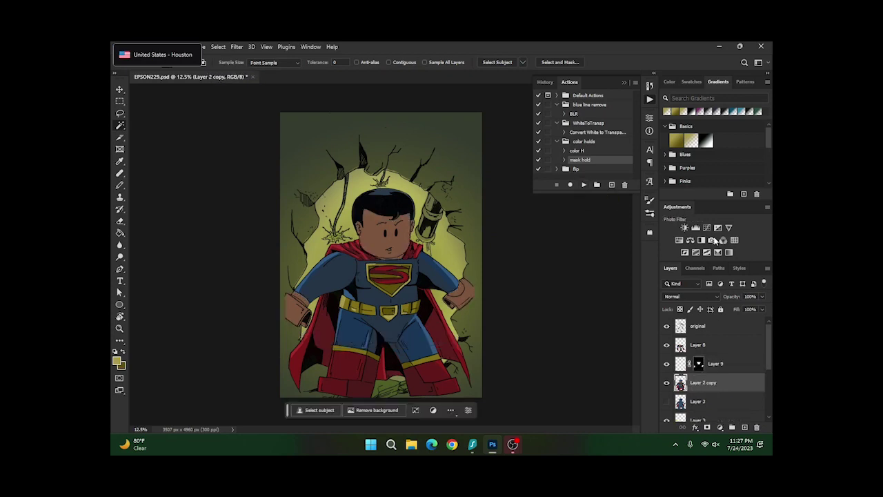
{"action": "left_click", "coordinate": [119, 361]}
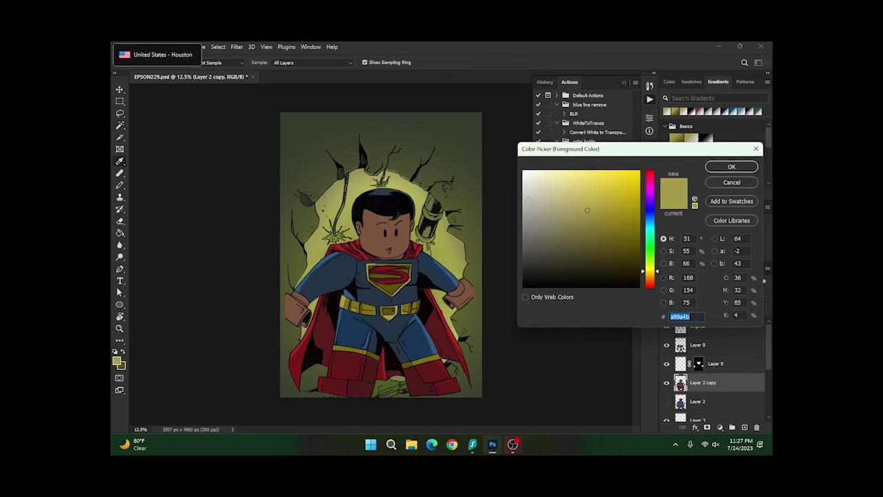
{"action": "left_click", "coordinate": [527, 198]}
{"action": "left_click", "coordinate": [729, 167]}
On Layer 9, choose a darker brown sampled from the face and draw shadows on the hands with the Pencil tool
{"action": "left_click", "coordinate": [119, 185]}
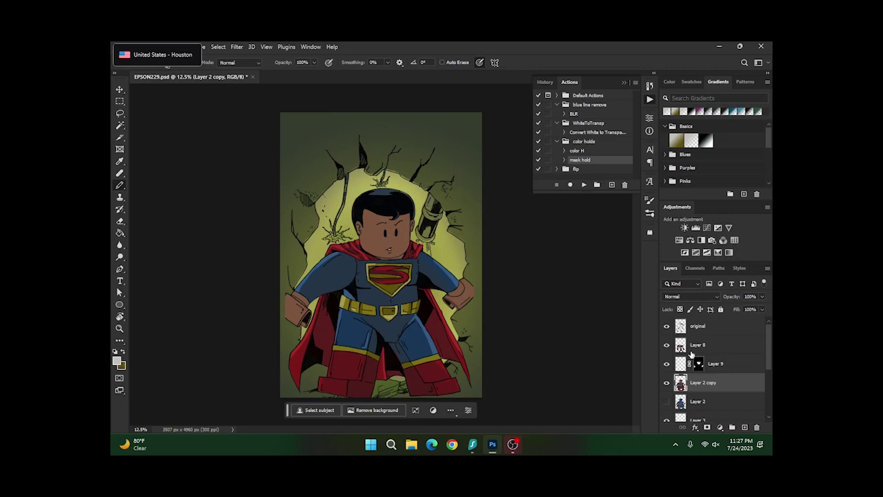
{"action": "left_click", "coordinate": [692, 357]}
{"action": "left_click", "coordinate": [119, 362]}
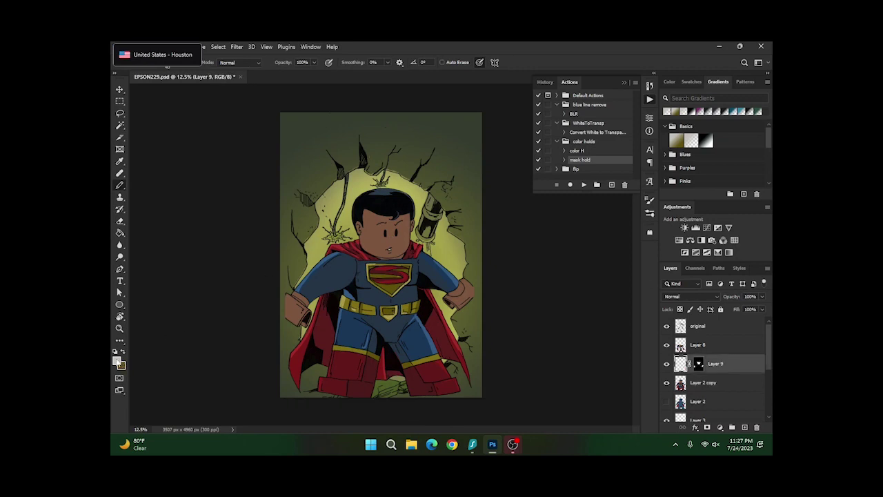
{"action": "left_click", "coordinate": [376, 241]}
{"action": "left_click_drag", "start_coordinate": [589, 256], "coordinate": [586, 245]}
{"action": "left_click", "coordinate": [731, 167]}
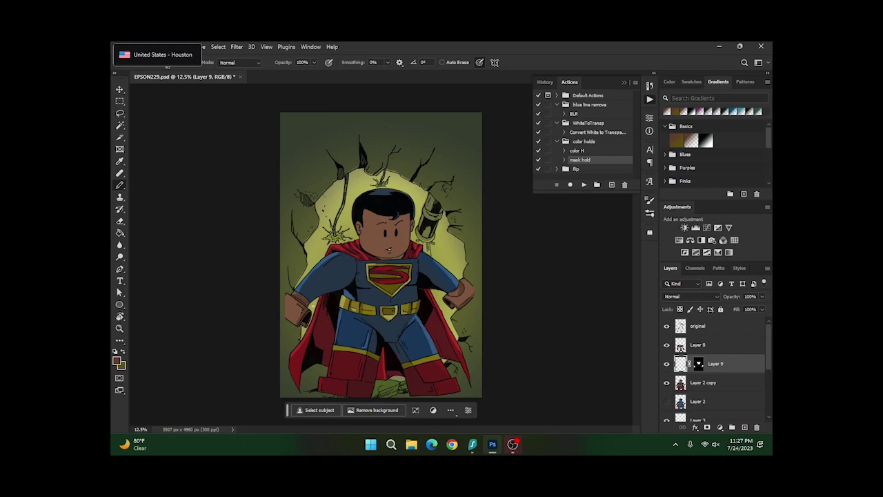
Choose a lighter brown sampled from the hand and draw highlights on the hands
{"action": "left_click", "coordinate": [118, 359]}
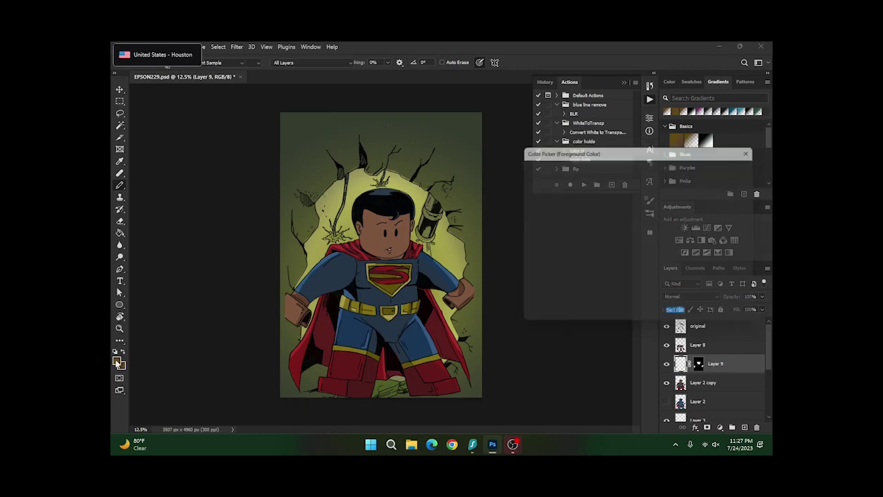
{"action": "left_click", "coordinate": [291, 303]}
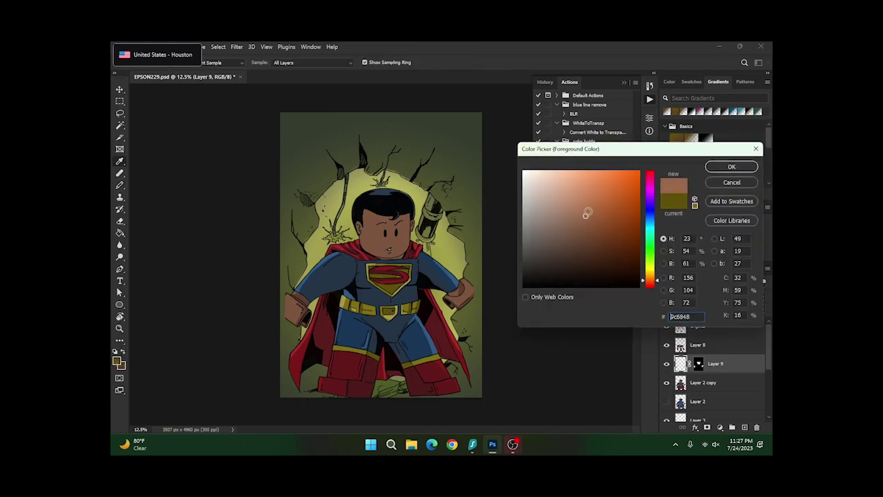
{"action": "left_click", "coordinate": [725, 167]}
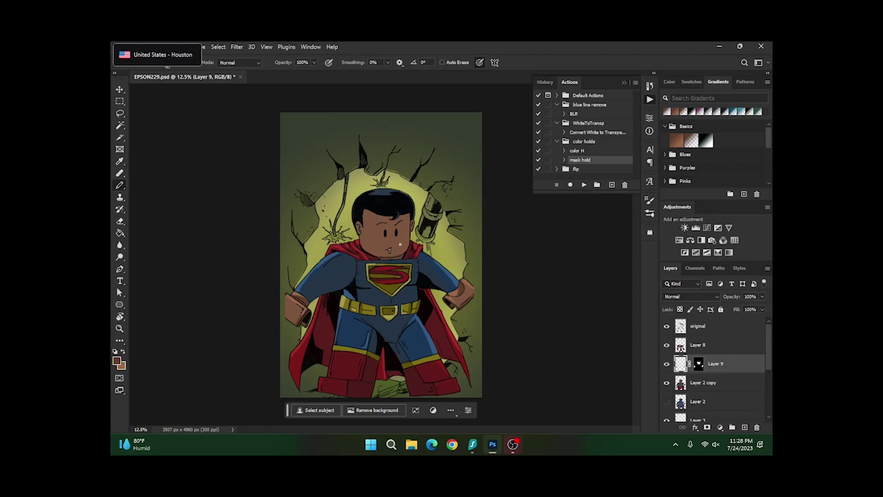
Shade the face in dark brown with the Brush tool
{"action": "left_click", "coordinate": [165, 46]}
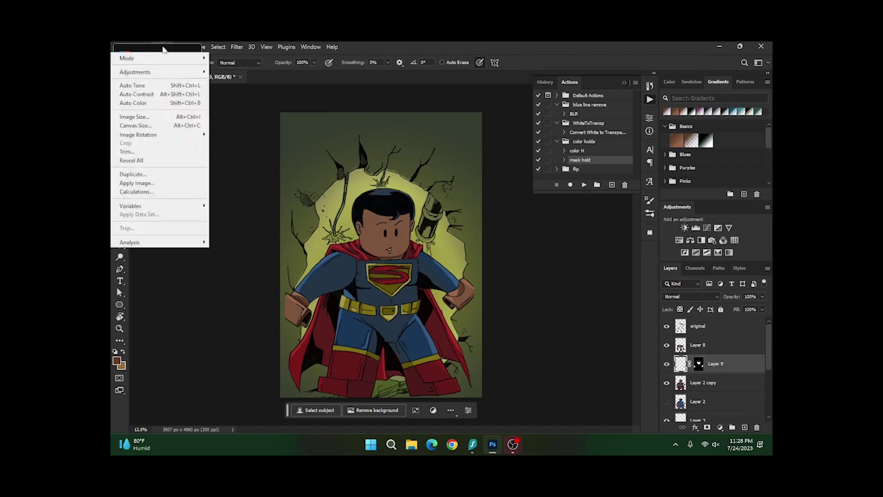
{"action": "left_click", "coordinate": [157, 47]}
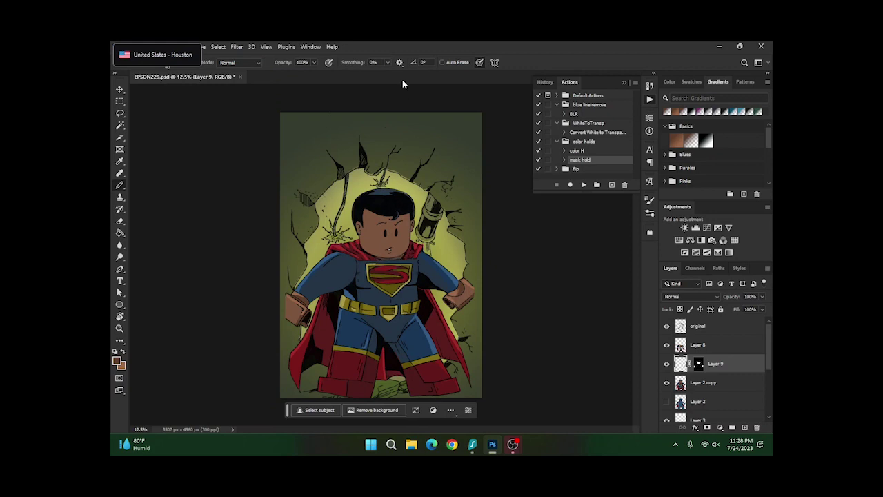
{"action": "right_click", "coordinate": [121, 187]}
{"action": "left_click", "coordinate": [164, 186]}
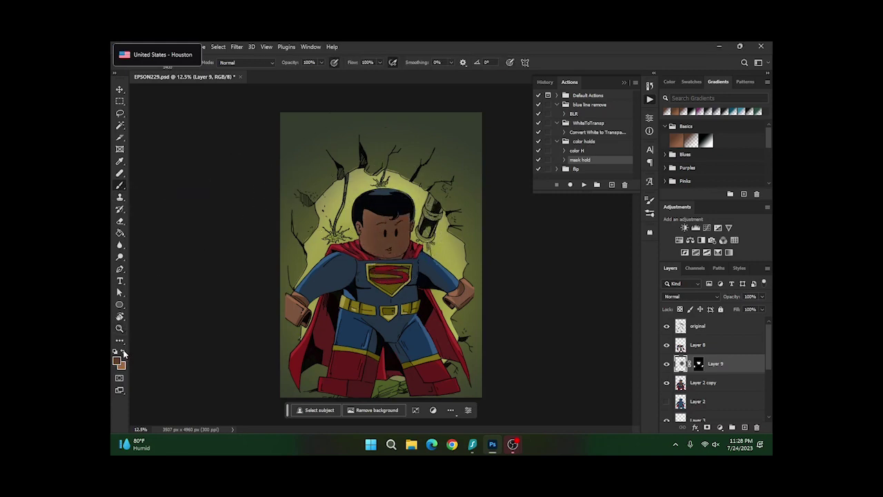
Swap to the lighter brown, reduce the Brush tool's size, and paint a soft highlight on the face
{"action": "right_click", "coordinate": [121, 187]}
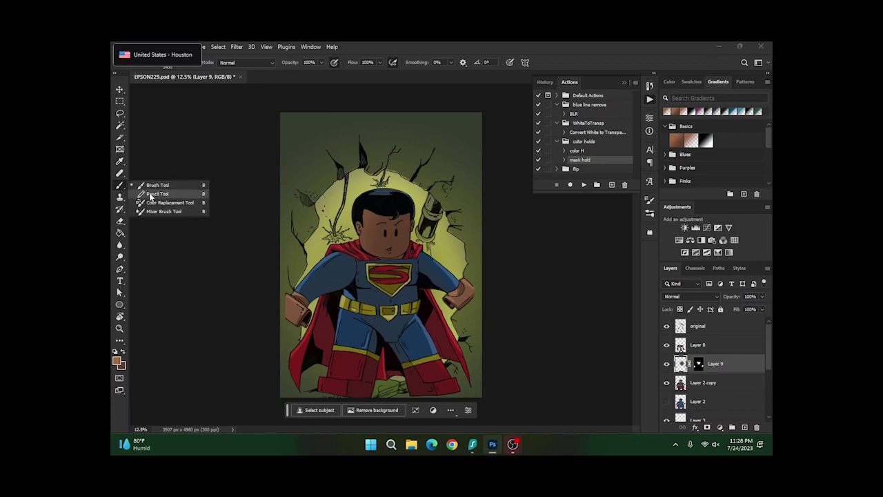
{"action": "left_click", "coordinate": [157, 193]}
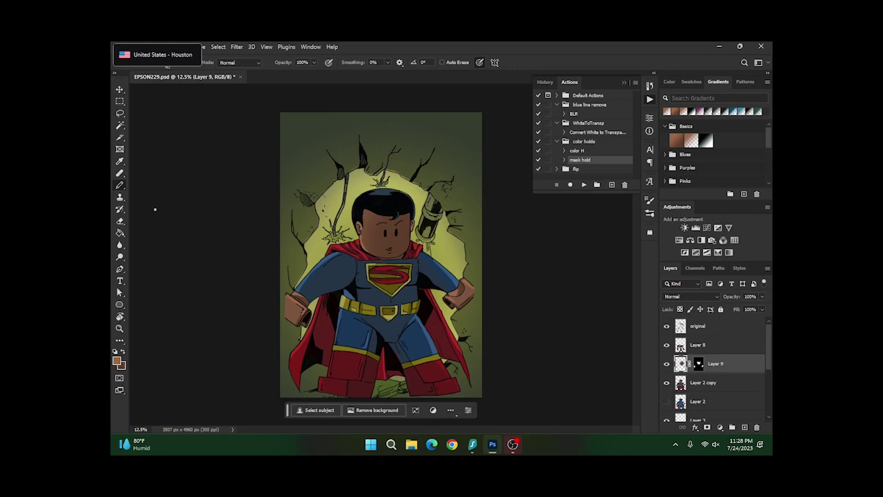
{"action": "right_click", "coordinate": [119, 185]}
{"action": "left_click", "coordinate": [148, 189]}
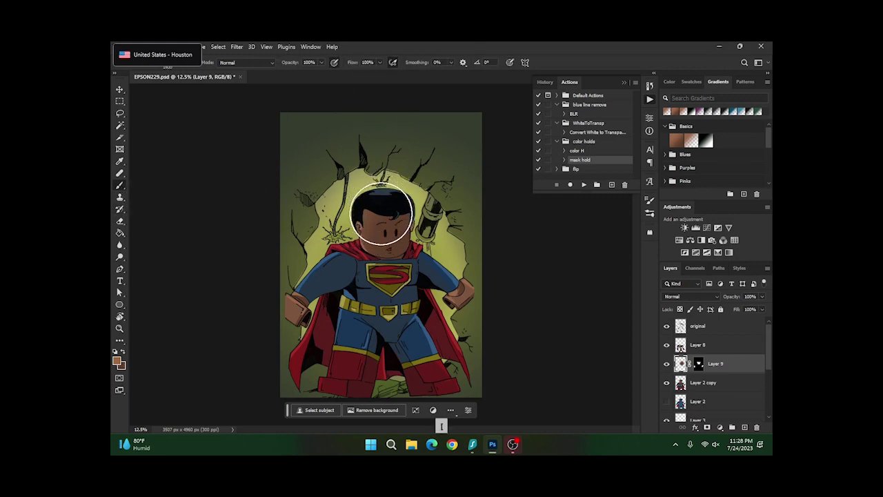
{"action": "key", "text": "bracketleft"}
{"action": "mouse_move", "coordinate": [394, 216]}
{"action": "left_mouse_down"}
{"action": "mouse_move", "coordinate": [372, 226]}
{"action": "mouse_move", "coordinate": [383, 232]}
{"action": "mouse_move", "coordinate": [398, 159]}
{"action": "left_mouse_up"}
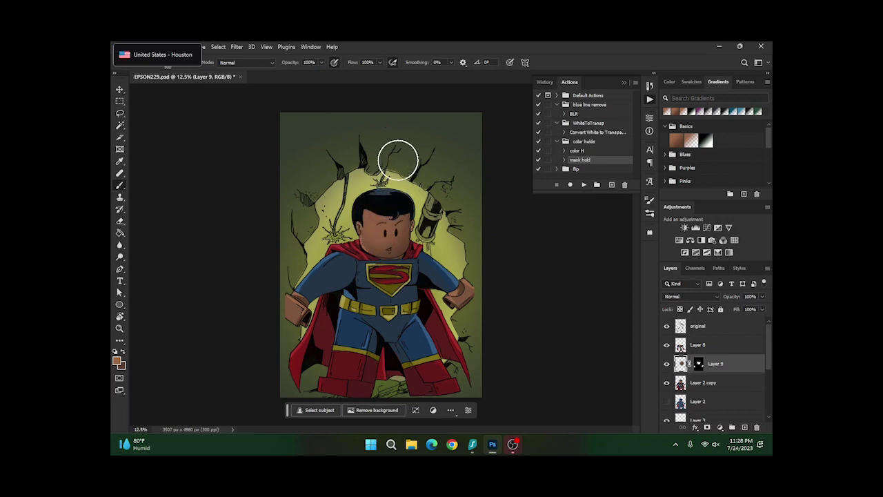
Touch up the small details around the mouth in lighter brown with the Pencil and Eraser tools
{"action": "right_click", "coordinate": [119, 184]}
{"action": "left_click", "coordinate": [149, 189]}
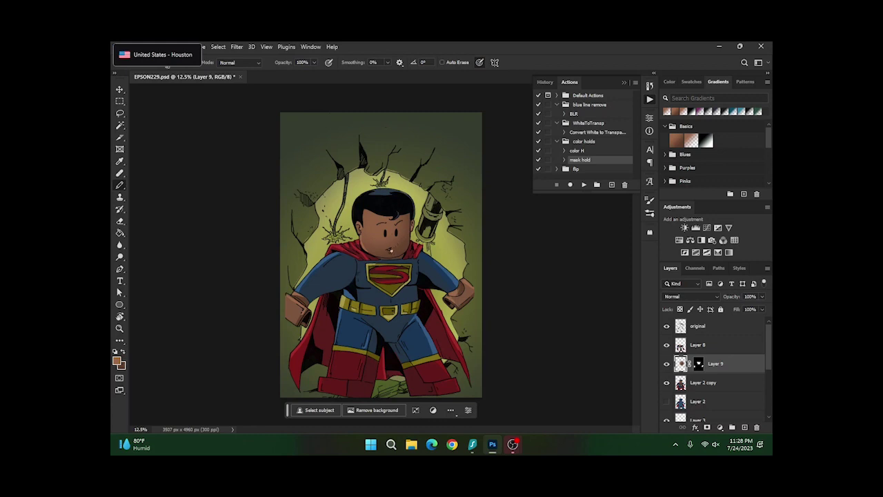
{"action": "key", "text": "w"}
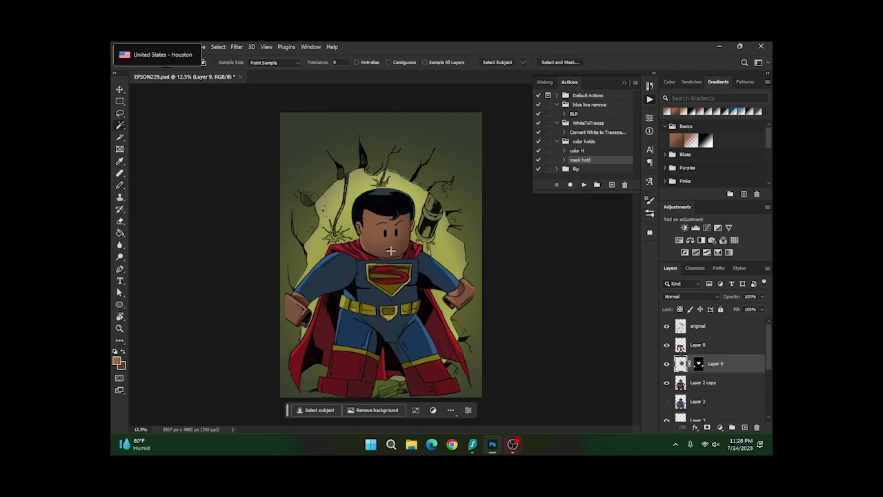
{"action": "key", "text": "e"}
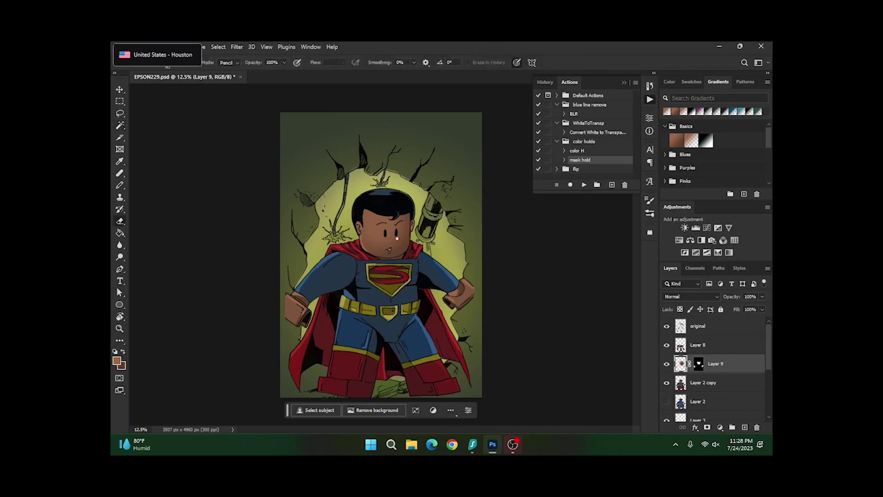
{"action": "left_click", "coordinate": [120, 185]}
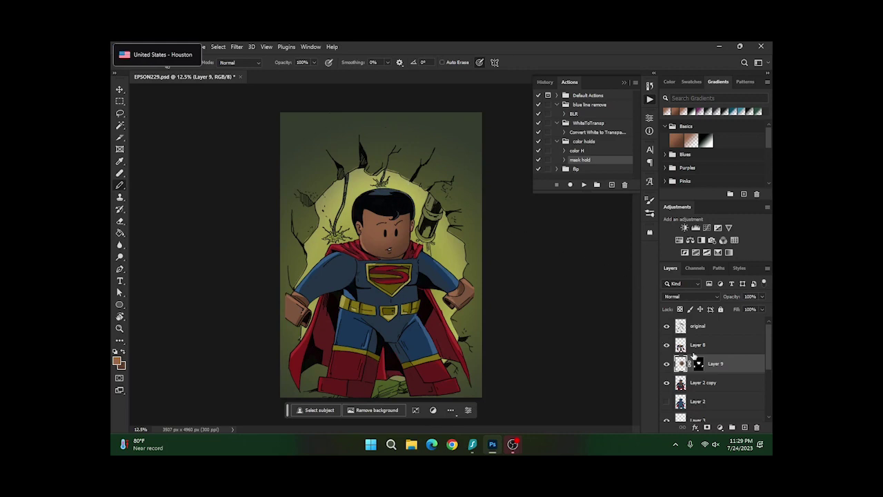
Merge Layer 8 down into Layer 9, applying the layer mask
{"action": "right_click", "coordinate": [709, 347]}
{"action": "left_click", "coordinate": [700, 347]}
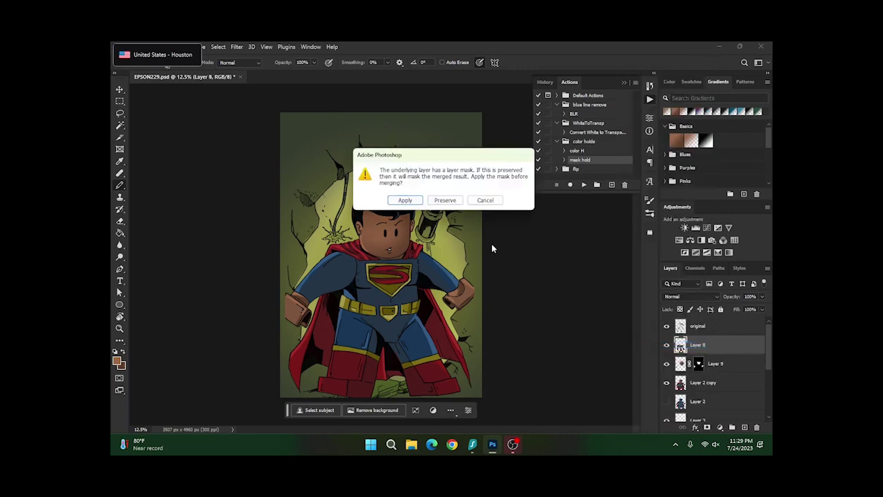
{"action": "left_click", "coordinate": [407, 200]}
Select the hair on Layer 2 copy with the Magic Wand and run the mask hold action to create a masked layer
{"action": "left_click", "coordinate": [705, 368]}
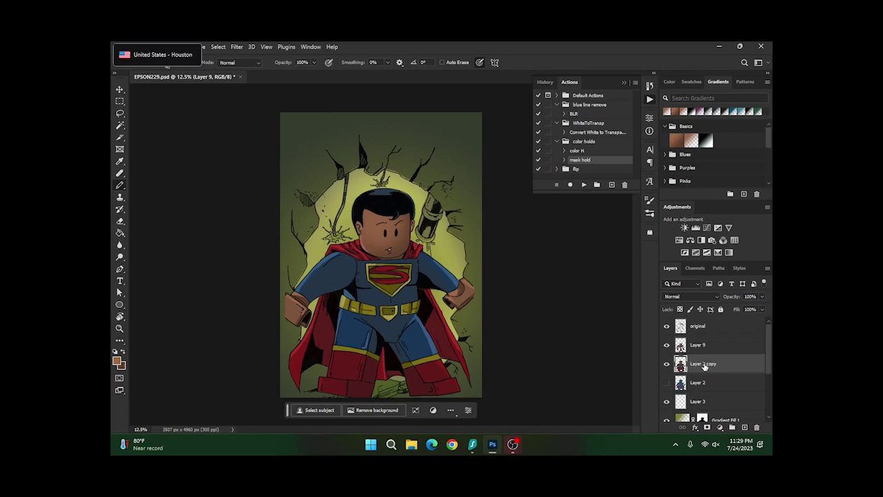
{"action": "left_click", "coordinate": [119, 125]}
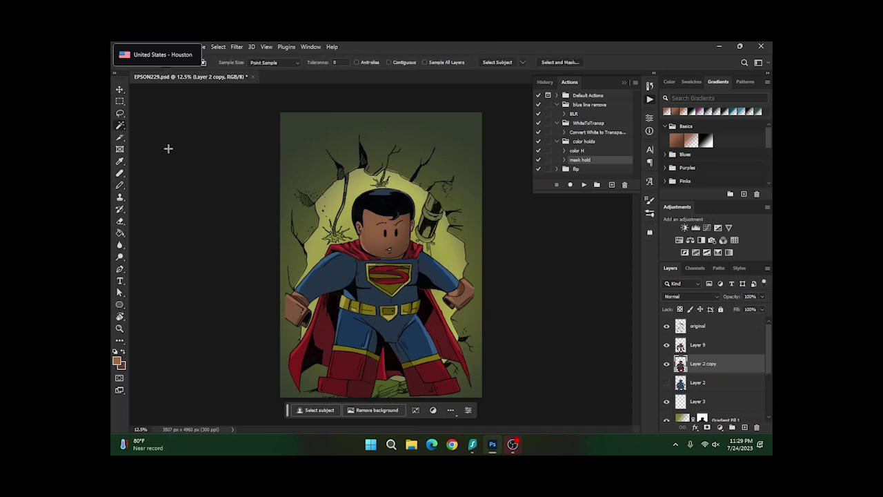
{"action": "left_click", "coordinate": [390, 196]}
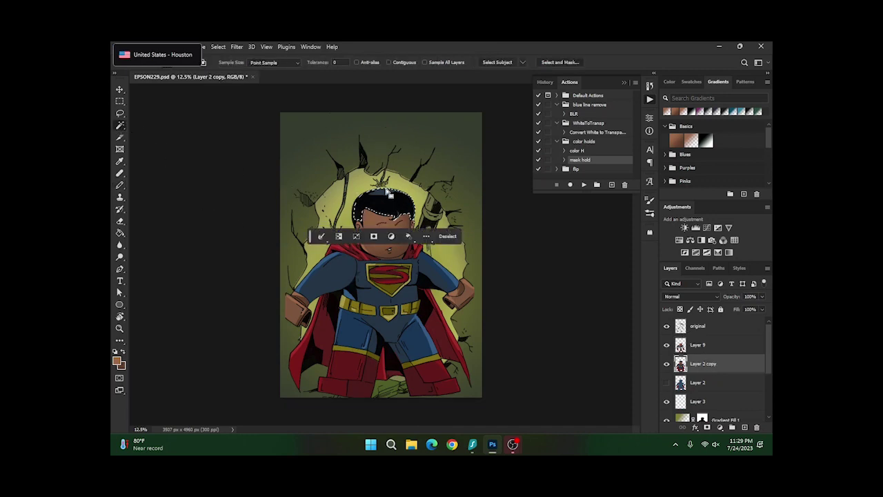
{"action": "left_click", "coordinate": [583, 185]}
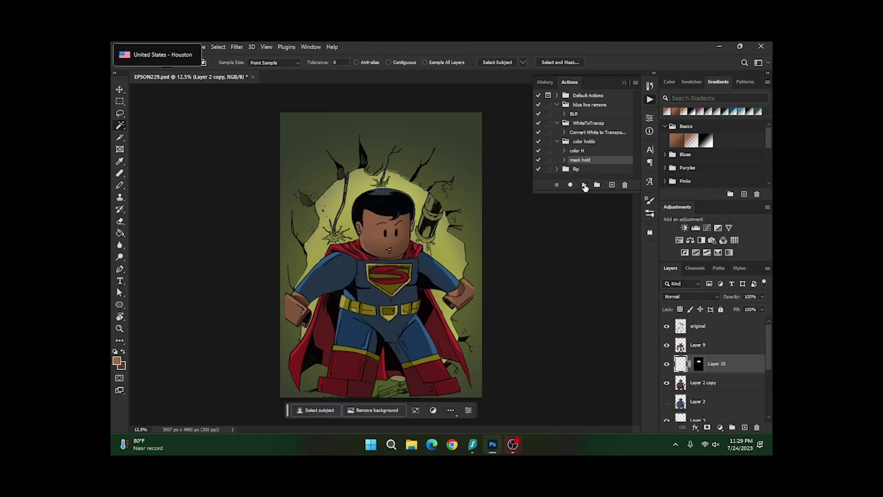
Sample the hair's blue, choose the lighter grey-blue #46545e, and draw highlights on the hair with the Pencil tool
{"action": "left_click", "coordinate": [118, 360]}
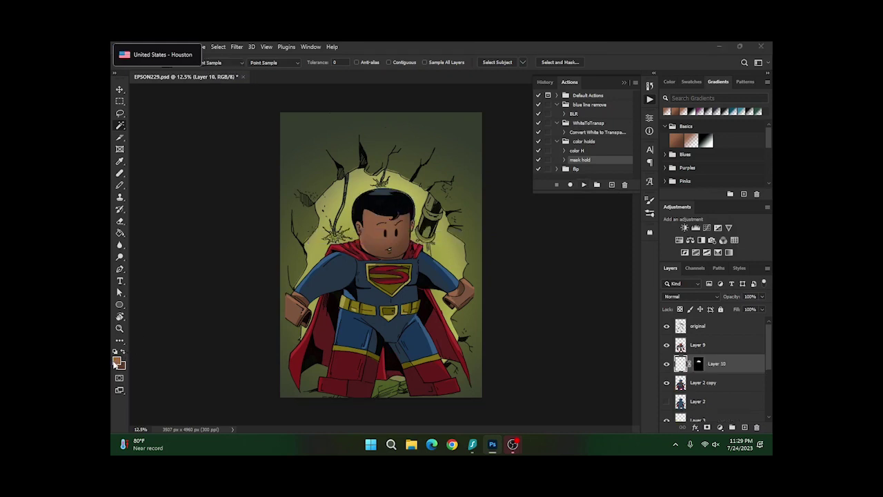
{"action": "left_click", "coordinate": [384, 192]}
{"action": "left_click", "coordinate": [552, 245]}
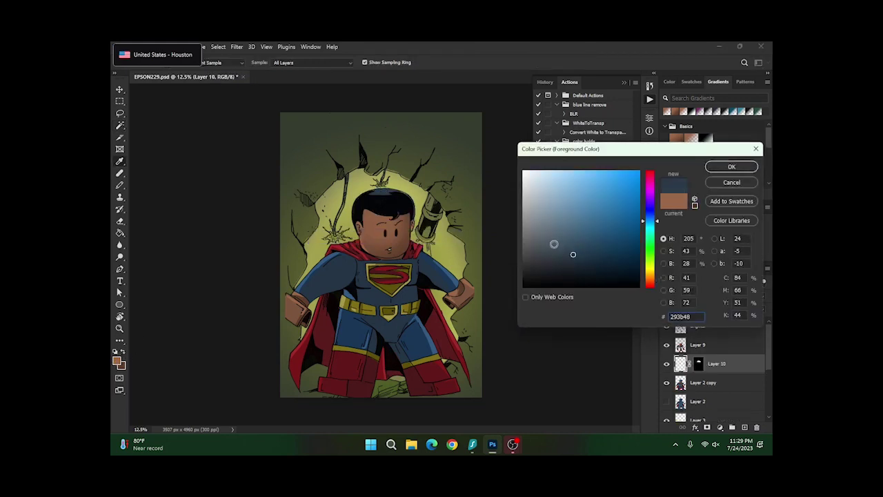
{"action": "left_click", "coordinate": [731, 167]}
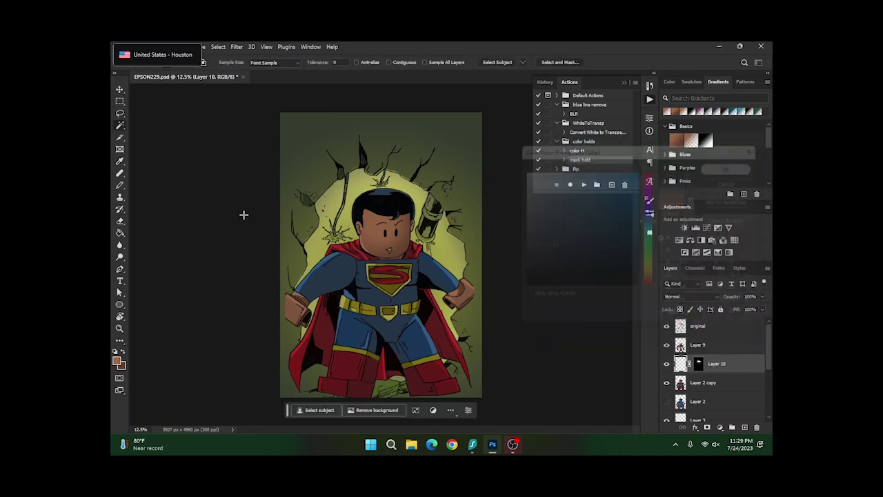
{"action": "left_click", "coordinate": [119, 185]}
{"action": "left_click", "coordinate": [147, 194]}
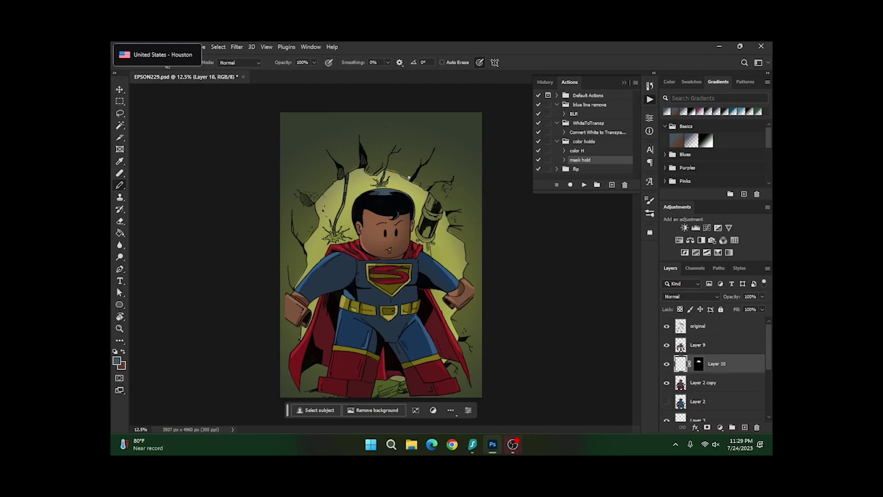
Merge Layer 9 down into the masked hair highlight layer, applying the layer mask
{"action": "right_click", "coordinate": [702, 348]}
{"action": "left_click", "coordinate": [648, 345]}
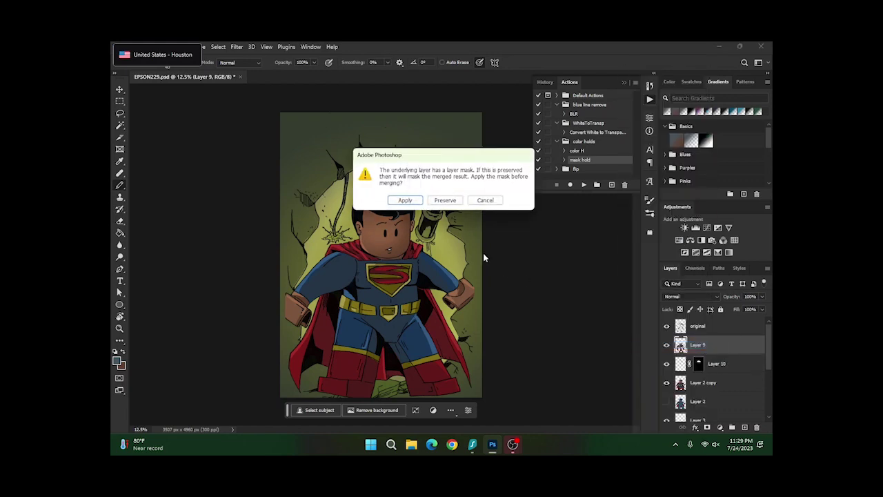
{"action": "left_click", "coordinate": [403, 200]}
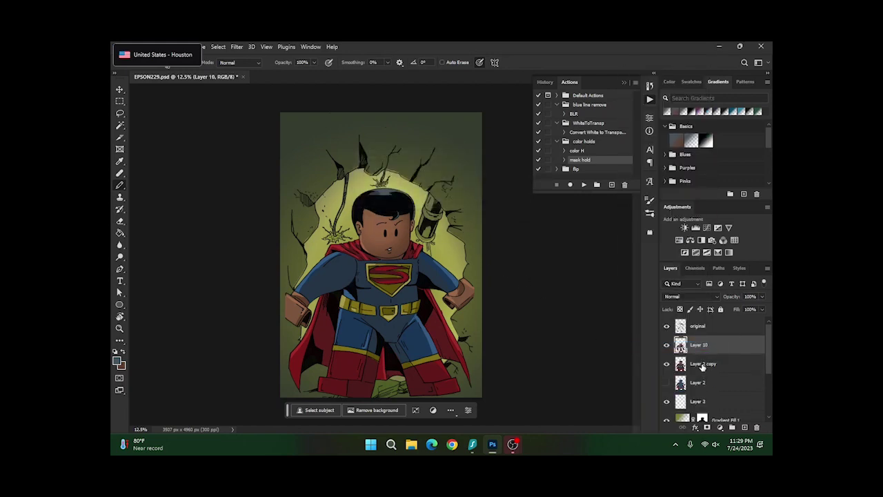
Sample olive #a3a14c from the background glow and touch up the background near the debris beside the head with the Pencil tool
{"action": "left_click", "coordinate": [120, 125]}
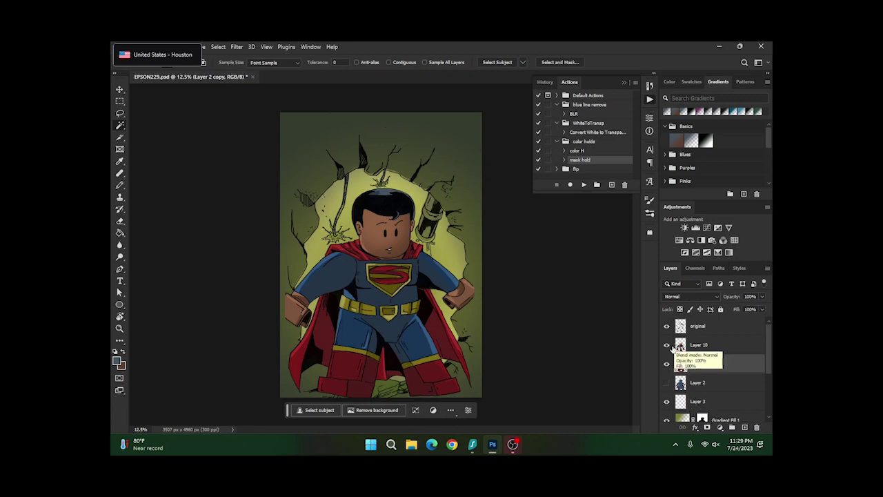
{"action": "scroll", "coordinate": [698, 410], "scroll_direction": "down", "scroll_amount": 1}
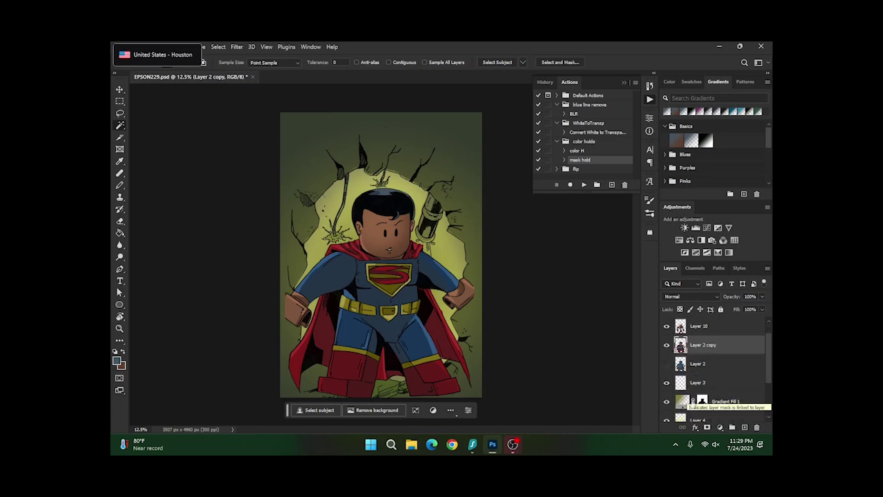
{"action": "scroll", "coordinate": [689, 405], "scroll_direction": "down", "scroll_amount": 1}
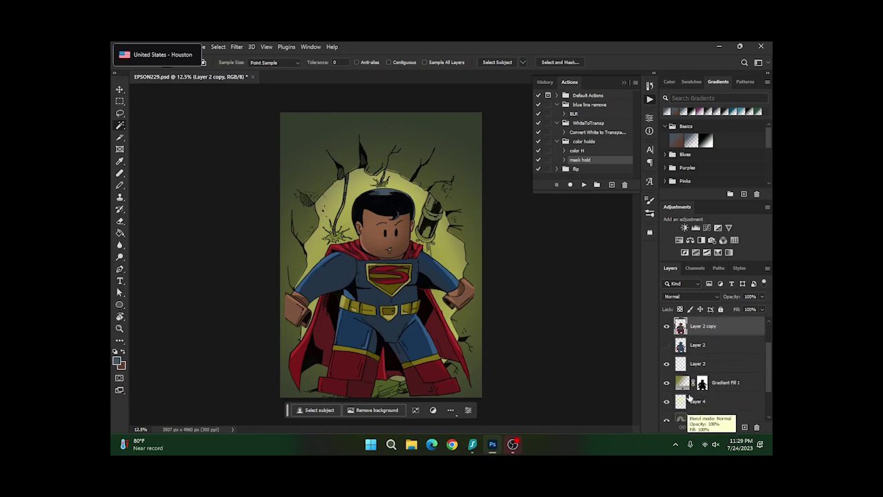
{"action": "scroll", "coordinate": [759, 390], "scroll_direction": "down", "scroll_amount": 2}
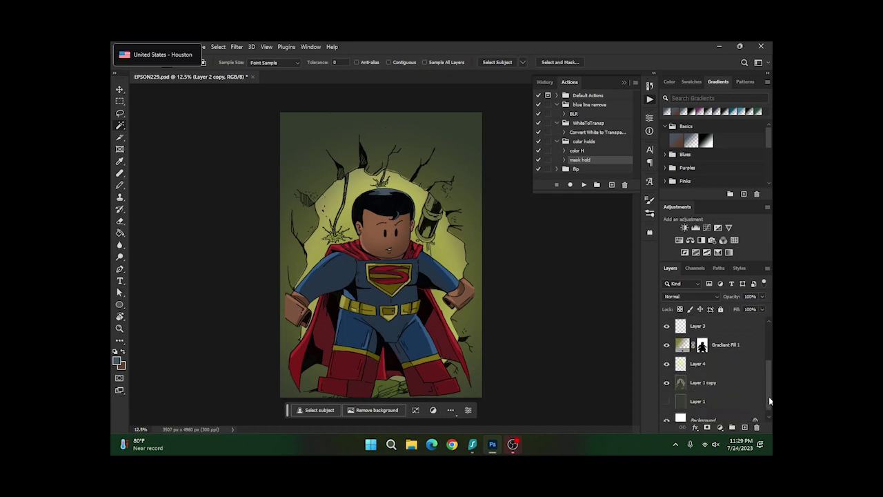
{"action": "left_click", "coordinate": [727, 374]}
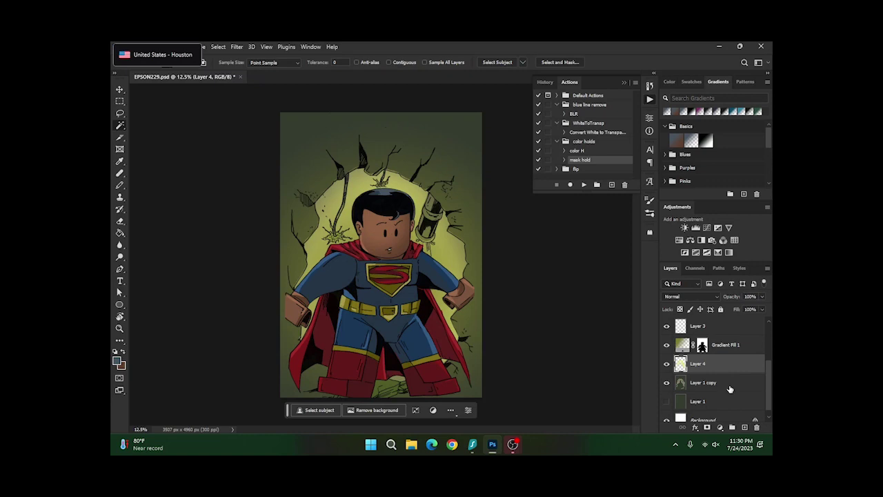
{"action": "left_click", "coordinate": [730, 387]}
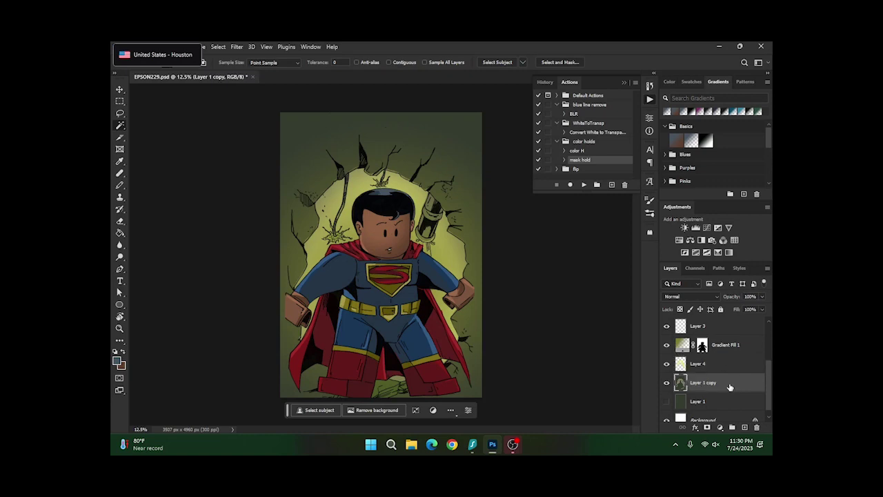
{"action": "left_click", "coordinate": [118, 360]}
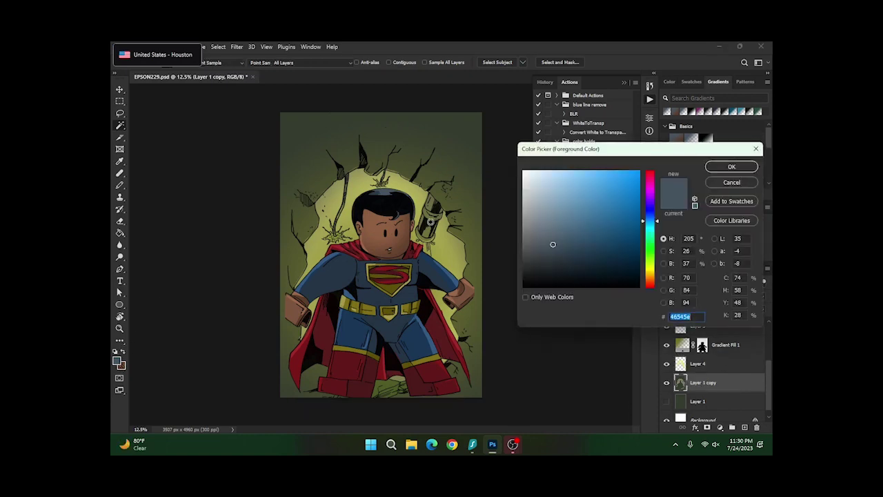
{"action": "left_click", "coordinate": [442, 235]}
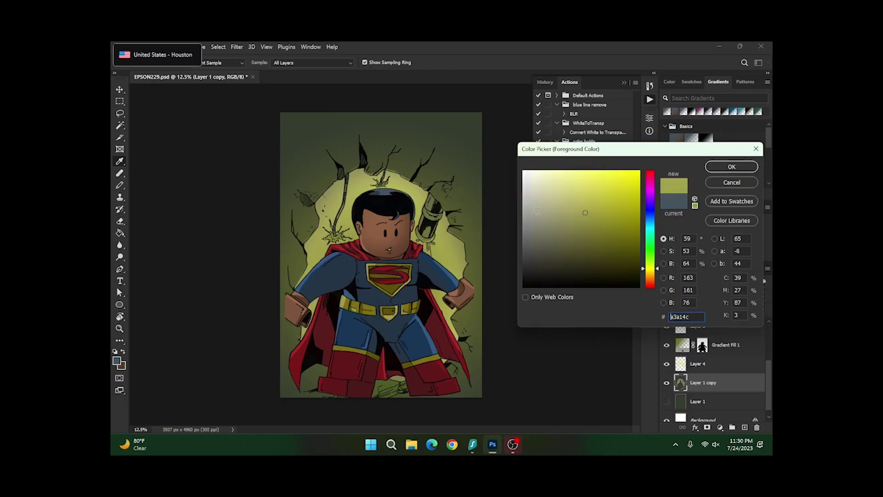
{"action": "left_click", "coordinate": [716, 169]}
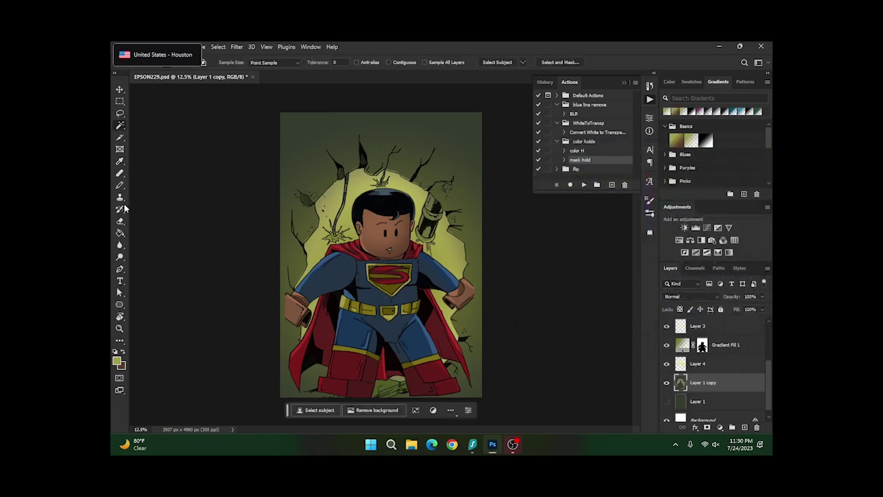
{"action": "left_click", "coordinate": [123, 181]}
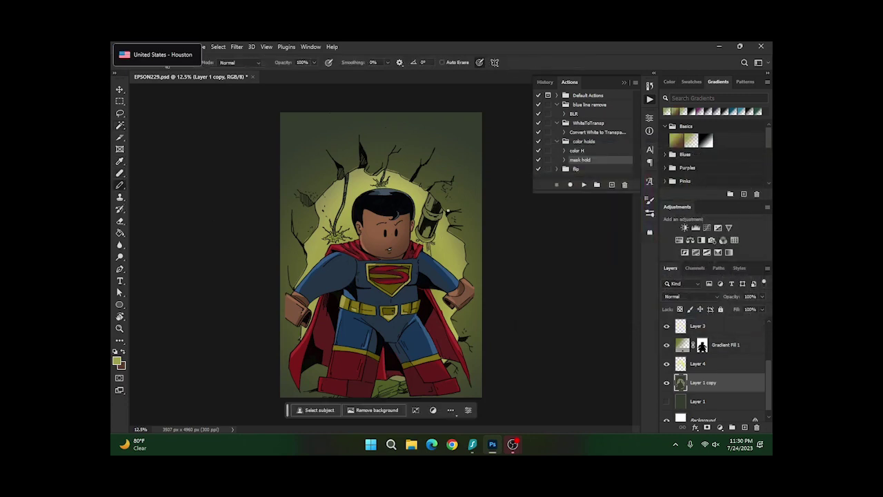
{"action": "left_click", "coordinate": [720, 366]}
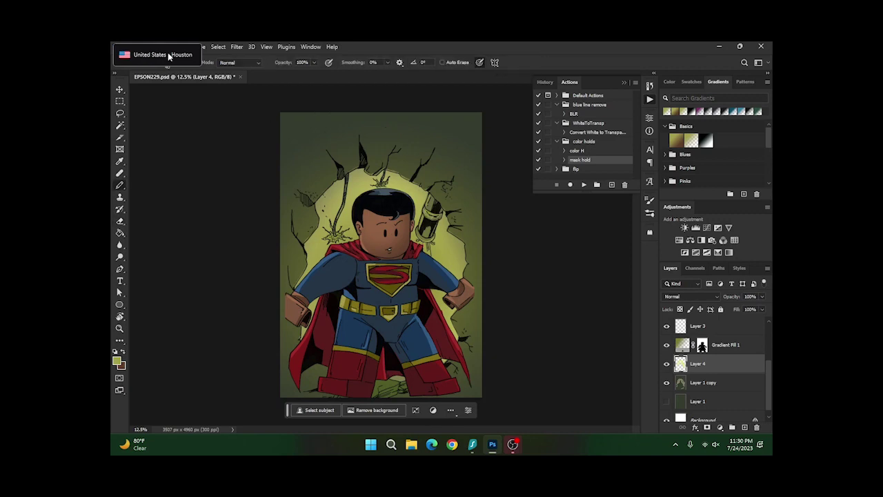
{"action": "left_click", "coordinate": [163, 45]}
{"action": "left_click", "coordinate": [155, 45]}
{"action": "left_click", "coordinate": [157, 47]}
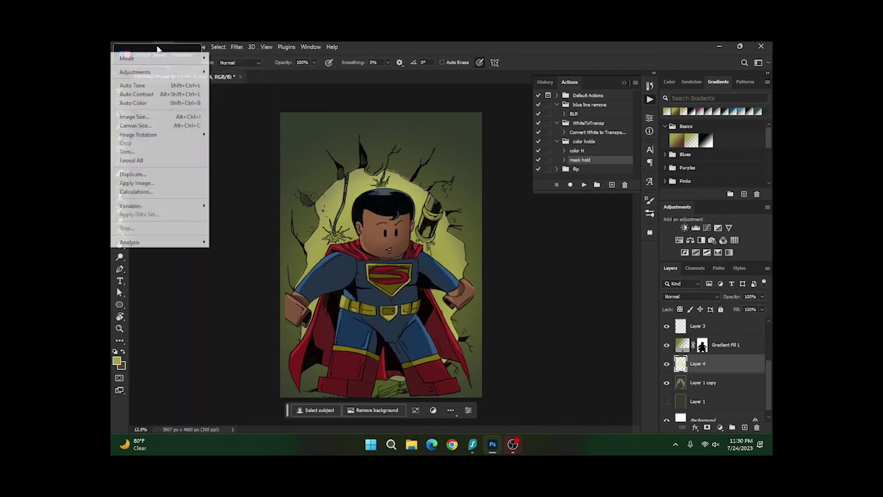
{"action": "left_click", "coordinate": [157, 47]}
{"action": "left_click", "coordinate": [156, 47]}
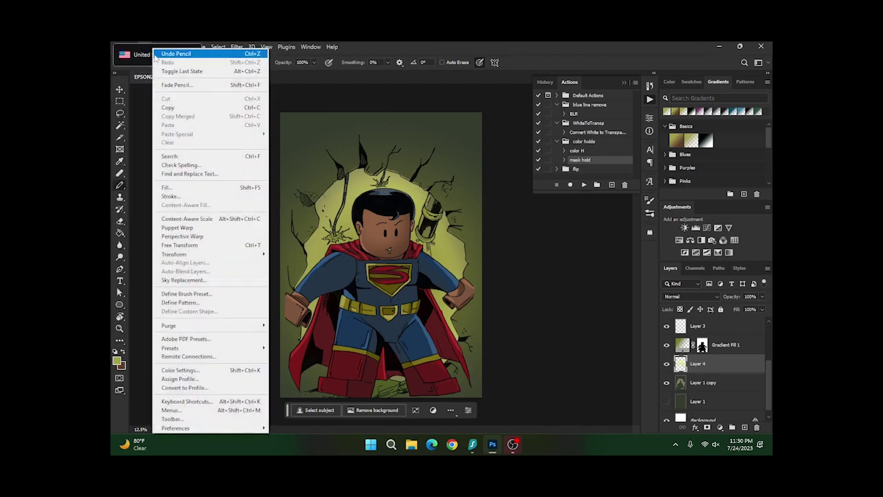
{"action": "left_click", "coordinate": [126, 130]}
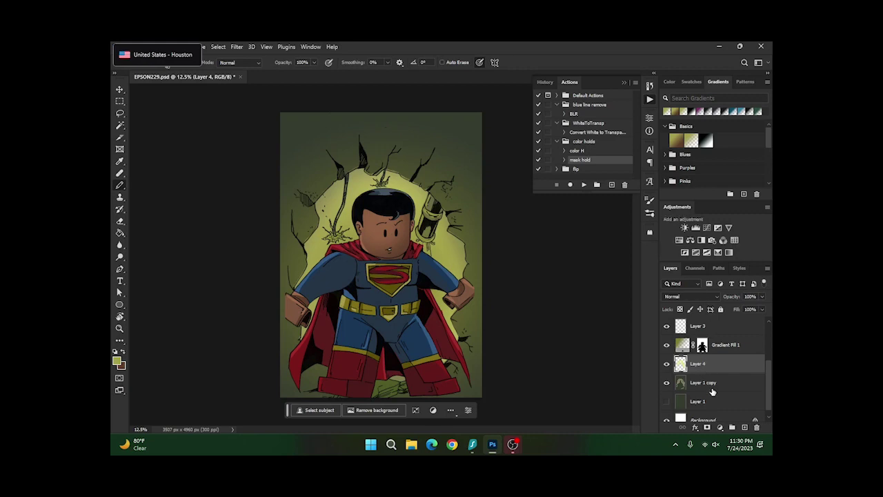
Add a new layer above the original line art layer and set its blend mode to Hard Light
{"action": "left_click_drag", "start_coordinate": [771, 389], "coordinate": [769, 317]}
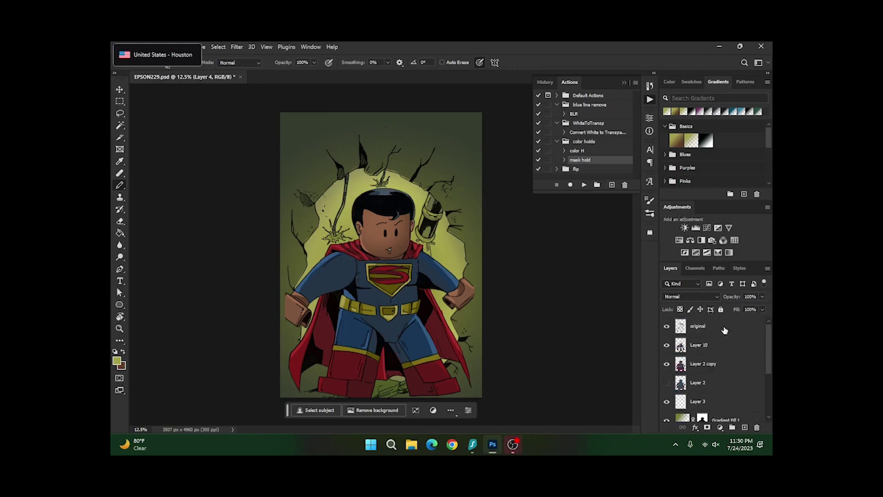
{"action": "left_click", "coordinate": [720, 326]}
{"action": "left_click", "coordinate": [744, 427]}
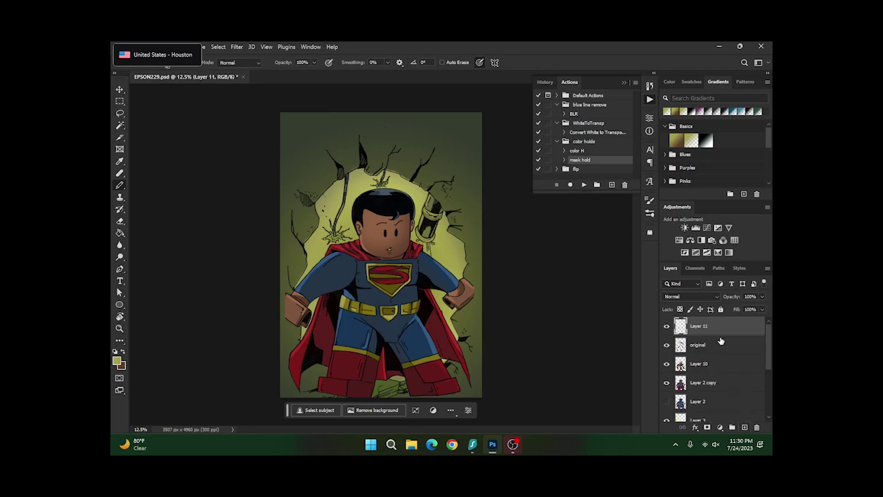
{"action": "left_click", "coordinate": [709, 296]}
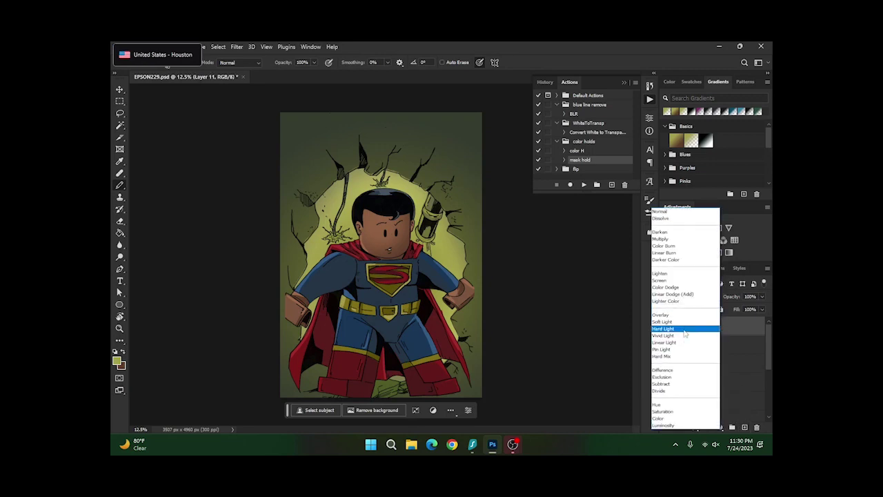
{"action": "left_click", "coordinate": [685, 329]}
Set the foreground color to pale yellow #e1df98 and paint a soft glow with the Brush over the sparks and around the wall hole's edge
{"action": "left_click", "coordinate": [117, 361]}
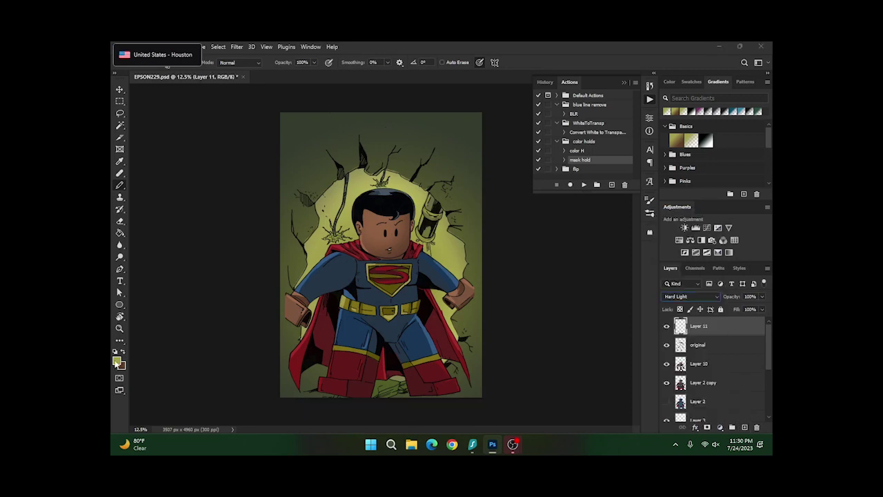
{"action": "left_click", "coordinate": [560, 184]}
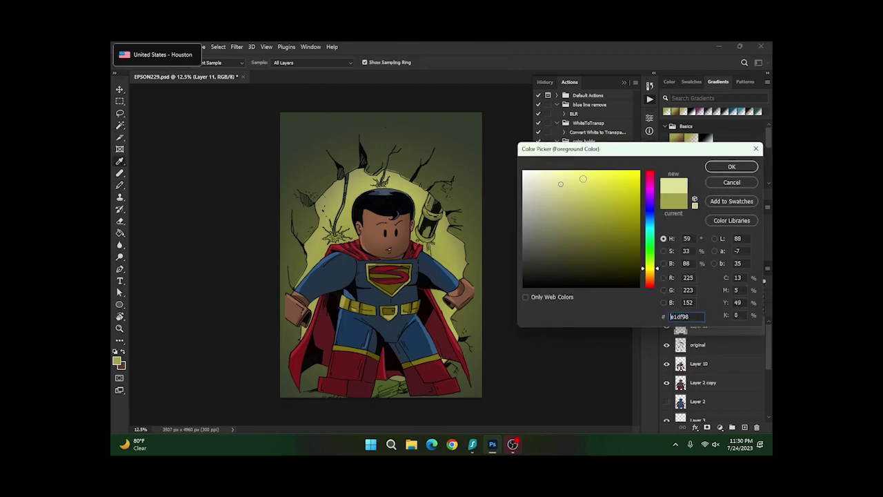
{"action": "left_click", "coordinate": [731, 167]}
{"action": "key", "text": "b"}
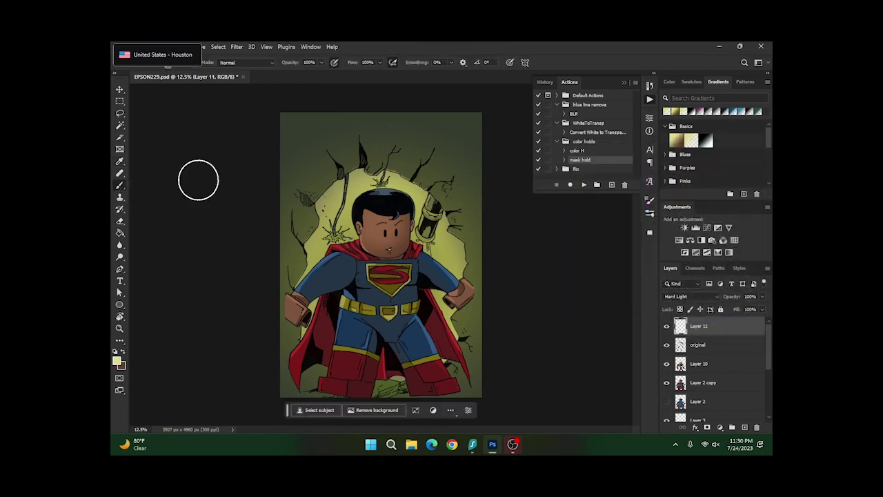
{"action": "key", "text": "bracketleft"}
{"action": "left_click_drag", "start_coordinate": [337, 234], "coordinate": [343, 232]}
{"action": "key", "text": "bracketleft"}
{"action": "key", "text": "bracketleft"}
{"action": "key", "text": "bracketleft"}
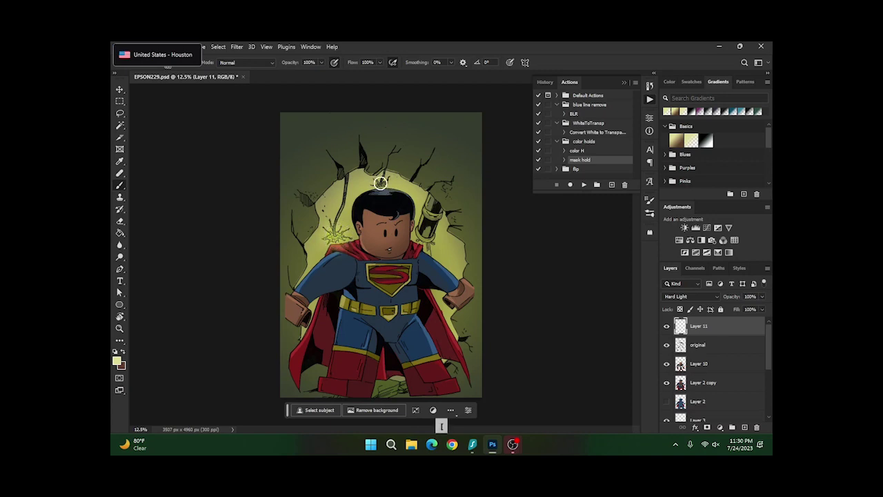
{"action": "left_click_drag", "start_coordinate": [381, 183], "coordinate": [383, 178]}
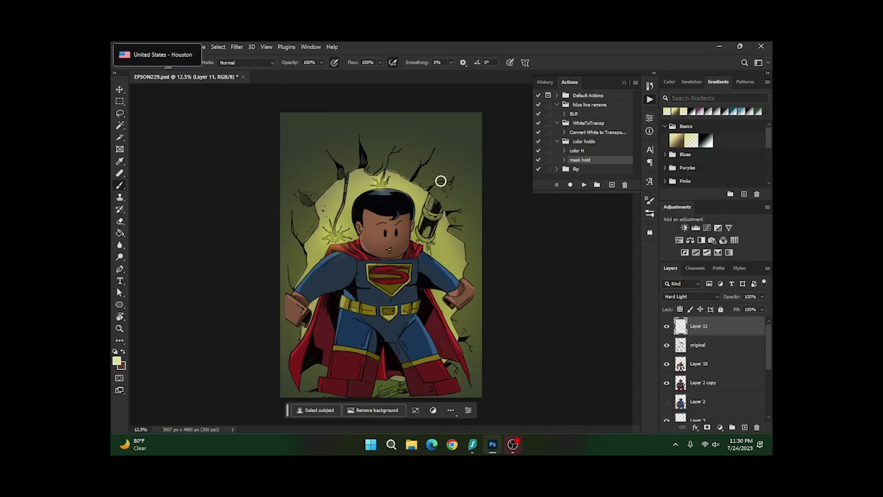
{"action": "key", "text": "bracketright"}
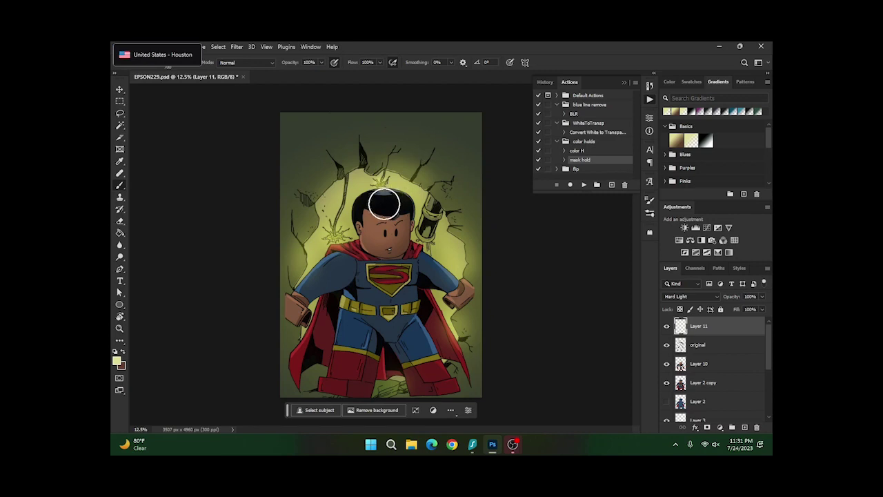
{"action": "key", "text": "e"}
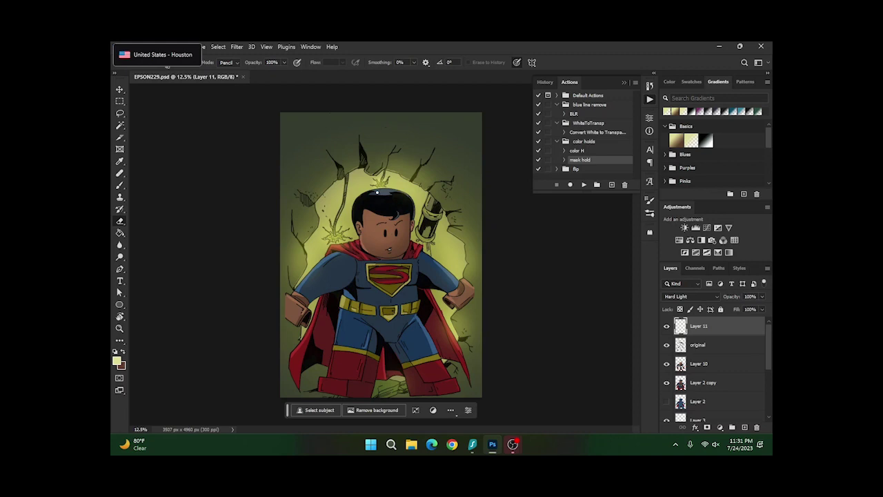
Save the layered EPSON229.psd document
{"action": "left_click", "coordinate": [156, 47]}
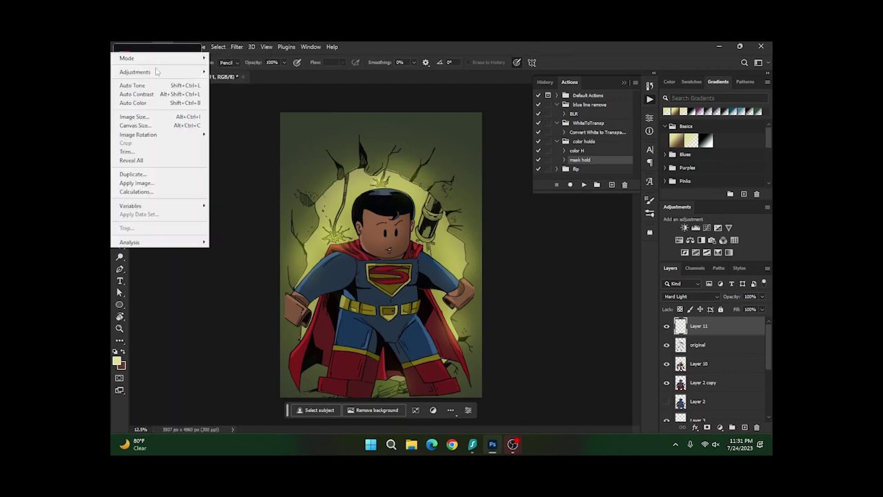
{"action": "left_click", "coordinate": [128, 47]}
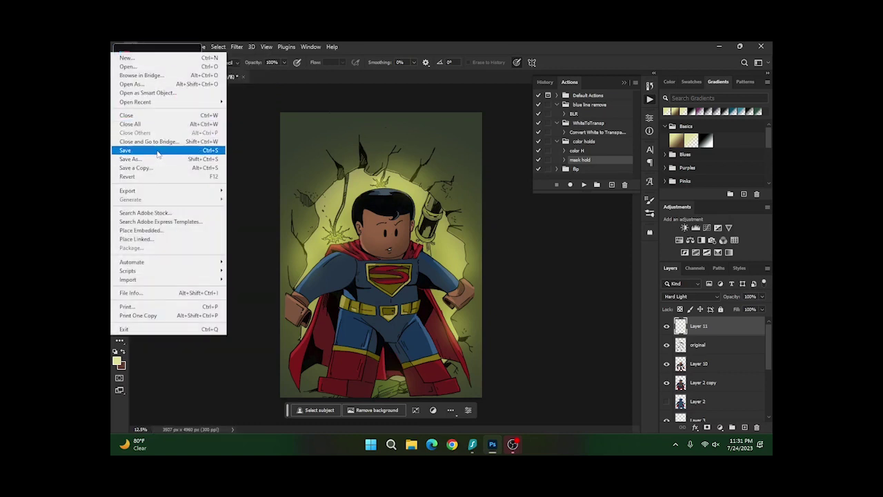
{"action": "left_click", "coordinate": [157, 152]}
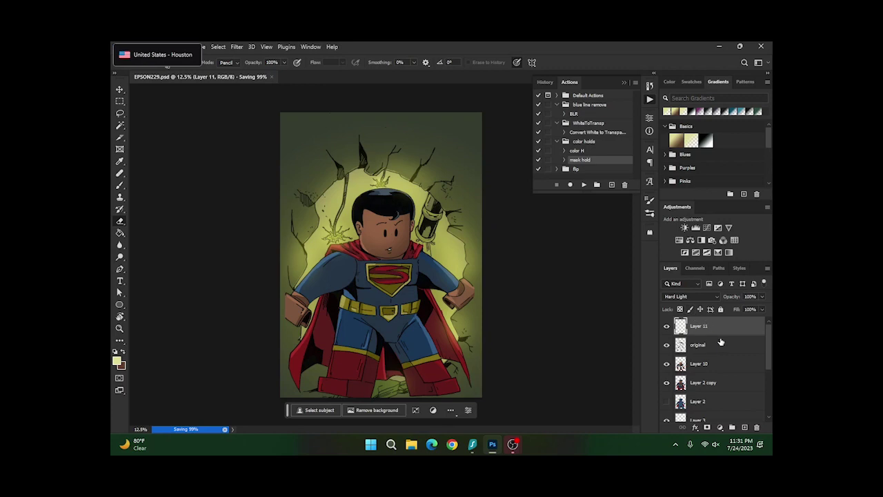
Merge all visible layers into the Background, leaving the hidden Layer 1 and Layer 2 separate
{"action": "left_click", "coordinate": [723, 330]}
{"action": "right_click", "coordinate": [725, 326]}
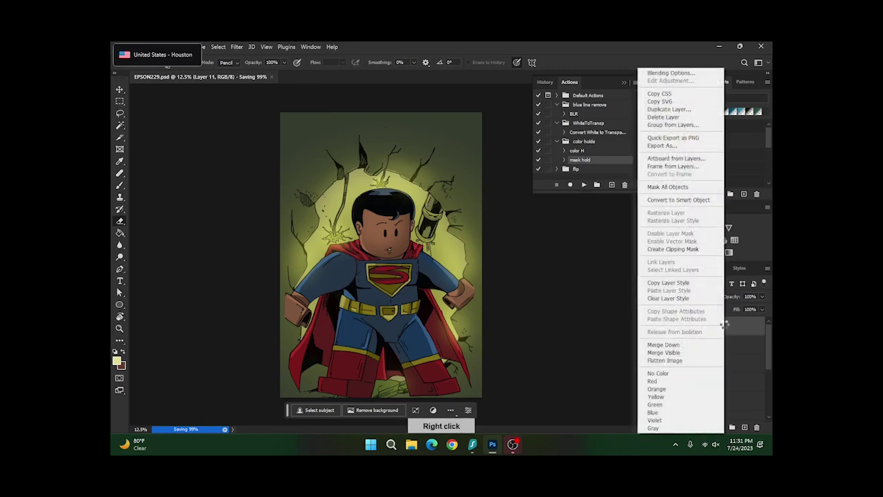
{"action": "left_click", "coordinate": [696, 353]}
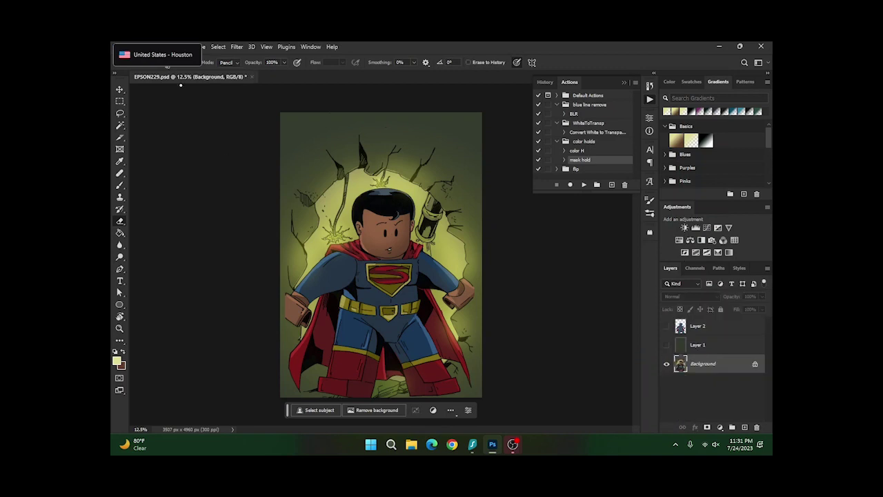
Apply a Curves adjustment to the merged Background, brightening the upper midtones with an RGB point at input 146, output 172
{"action": "left_click", "coordinate": [167, 48]}
{"action": "mouse_move", "coordinate": [179, 75]}
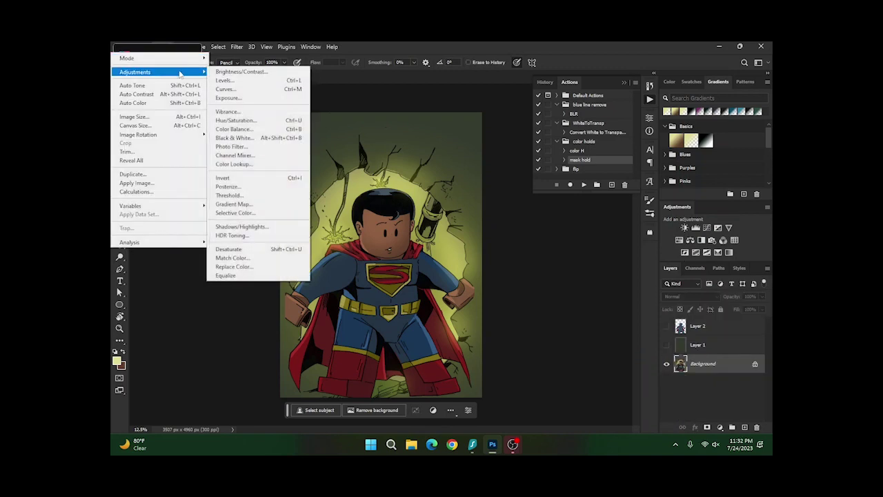
{"action": "left_click", "coordinate": [231, 88]}
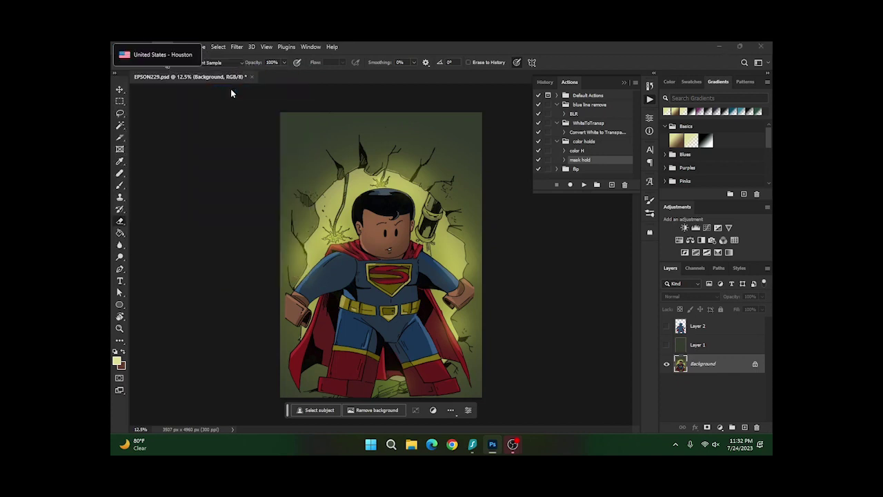
{"action": "left_click", "coordinate": [553, 311]}
{"action": "mouse_move", "coordinate": [552, 311]}
{"action": "left_mouse_down"}
{"action": "mouse_move", "coordinate": [540, 327]}
{"action": "mouse_move", "coordinate": [554, 298]}
{"action": "left_mouse_up"}
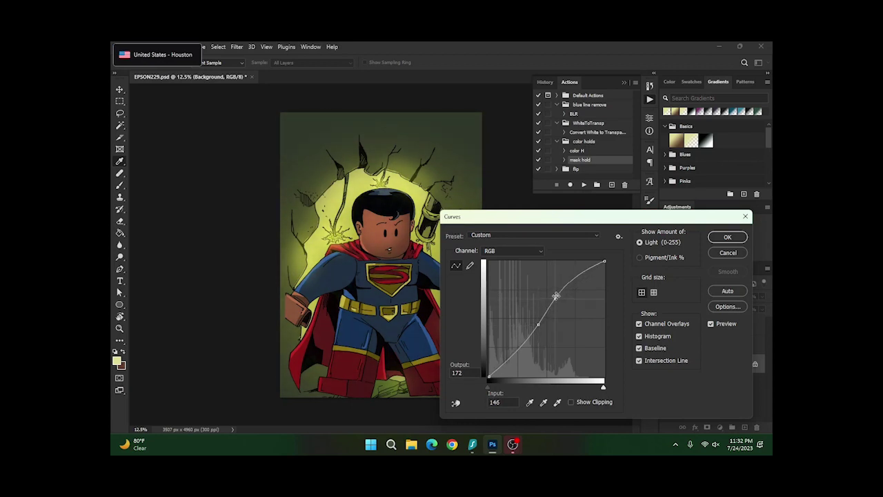
{"action": "left_click", "coordinate": [726, 237]}
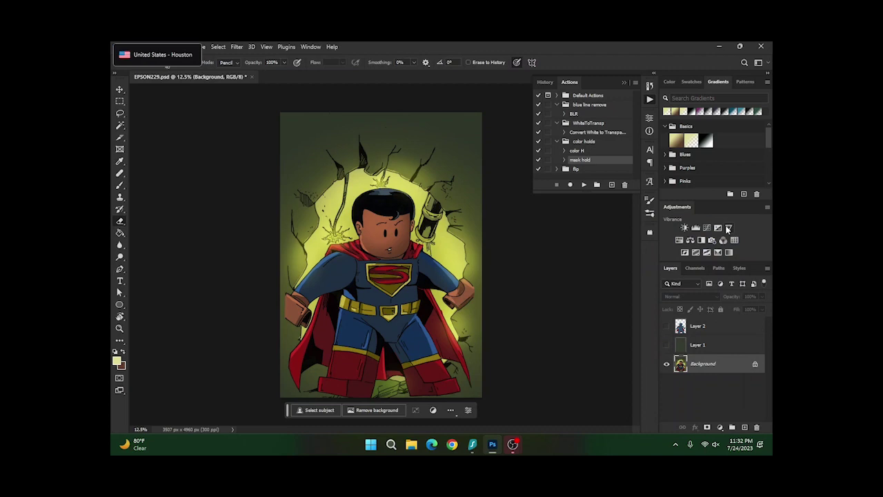
Apply a Brightness/Contrast adjustment to the merged Background with brightness 31 and contrast 0
{"action": "left_click", "coordinate": [151, 46]}
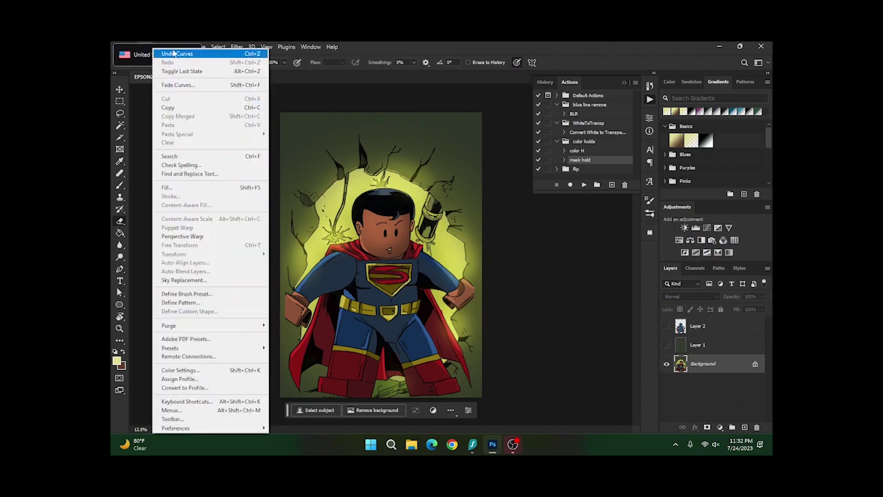
{"action": "mouse_move", "coordinate": [185, 47]}
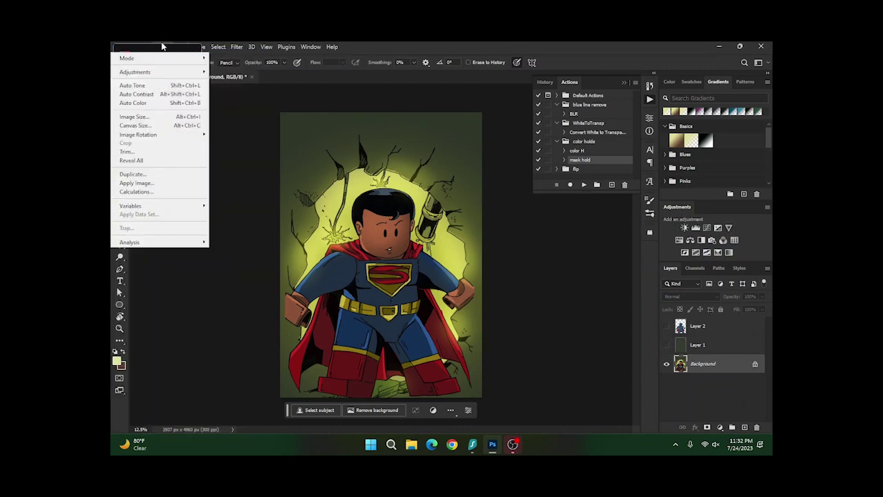
{"action": "mouse_move", "coordinate": [172, 74]}
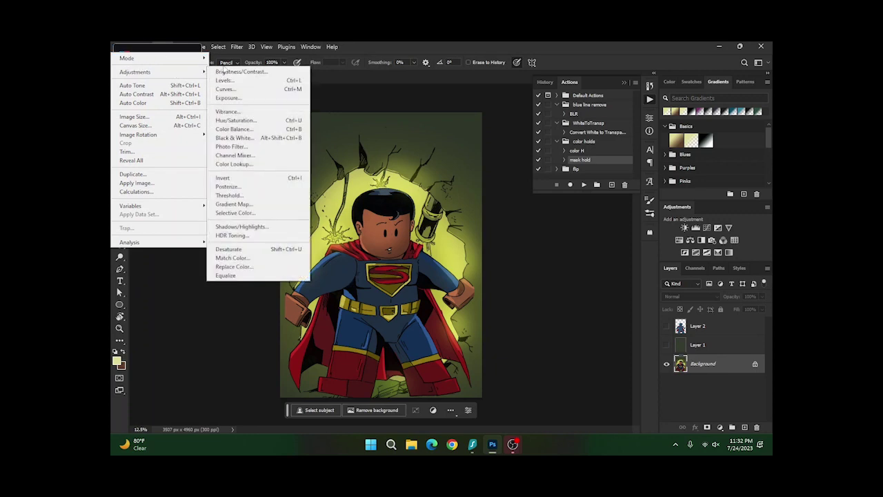
{"action": "left_click", "coordinate": [229, 70]}
{"action": "left_click_drag", "start_coordinate": [486, 267], "coordinate": [495, 265]}
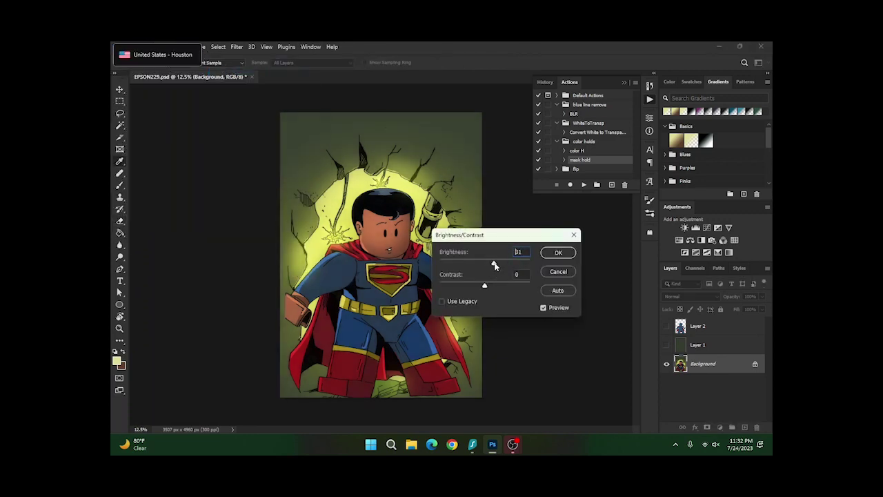
{"action": "left_click", "coordinate": [556, 252]}
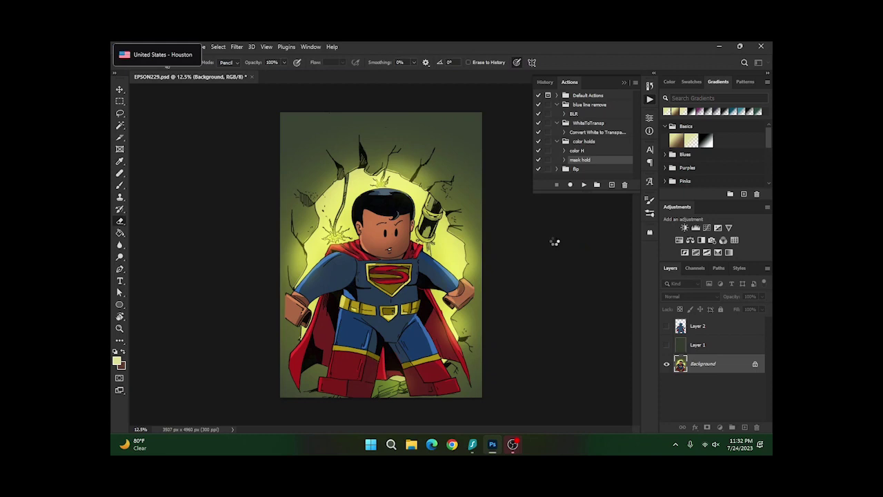
Export the illustration as a quality 6 JPG at 100% scale named superman1 in the colord folder, and close the document
{"action": "left_click", "coordinate": [161, 50]}
{"action": "mouse_move", "coordinate": [124, 47]}
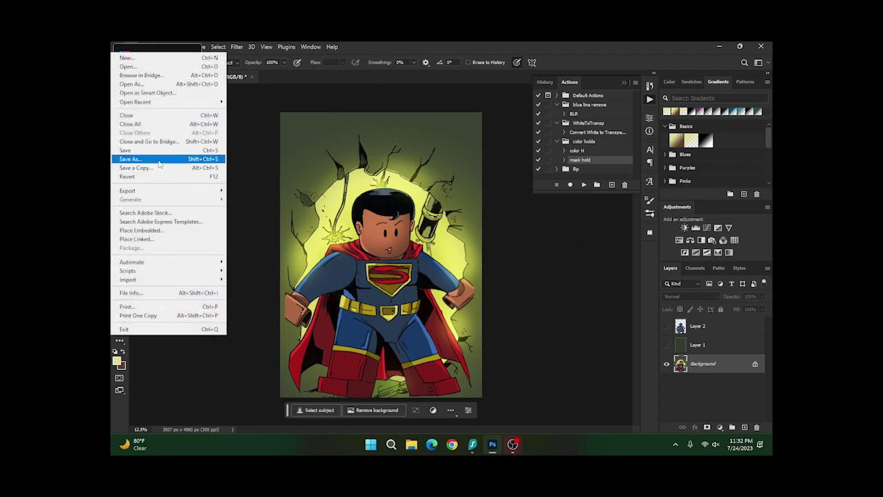
{"action": "mouse_move", "coordinate": [160, 194]}
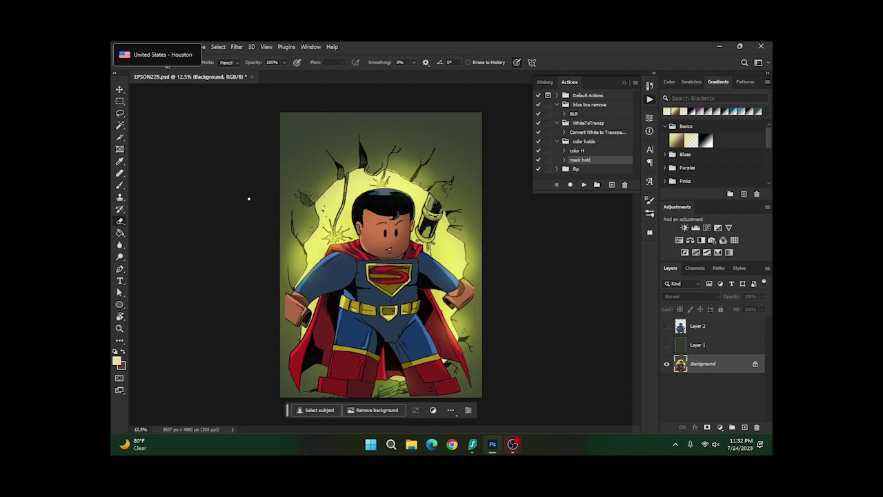
{"action": "key", "text": "ctrl+alt+shift+w"}
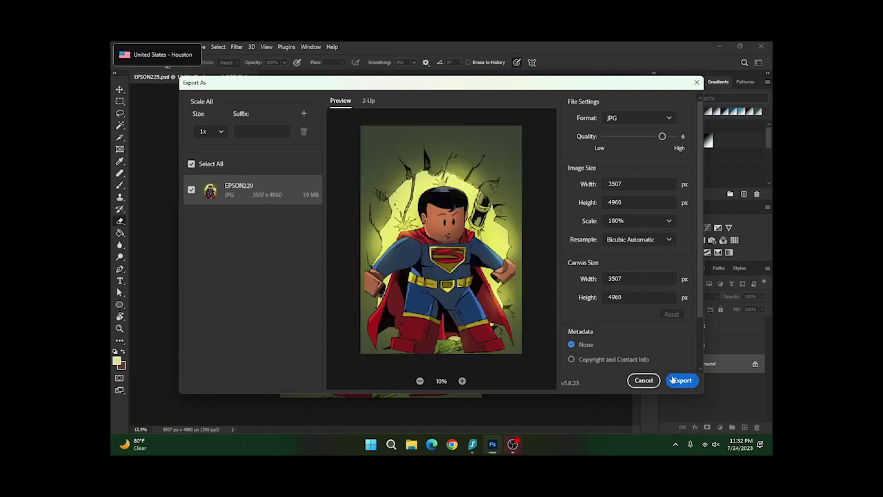
{"action": "left_click", "coordinate": [675, 380]}
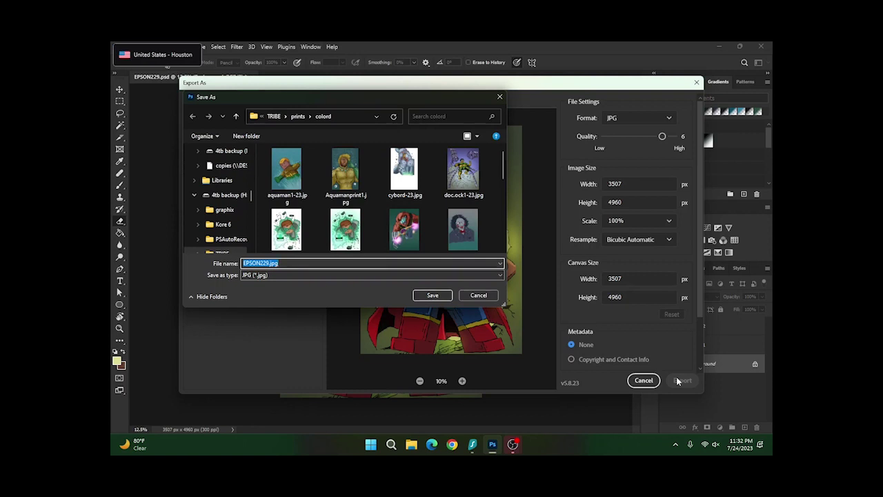
{"action": "type", "text": "supe"}
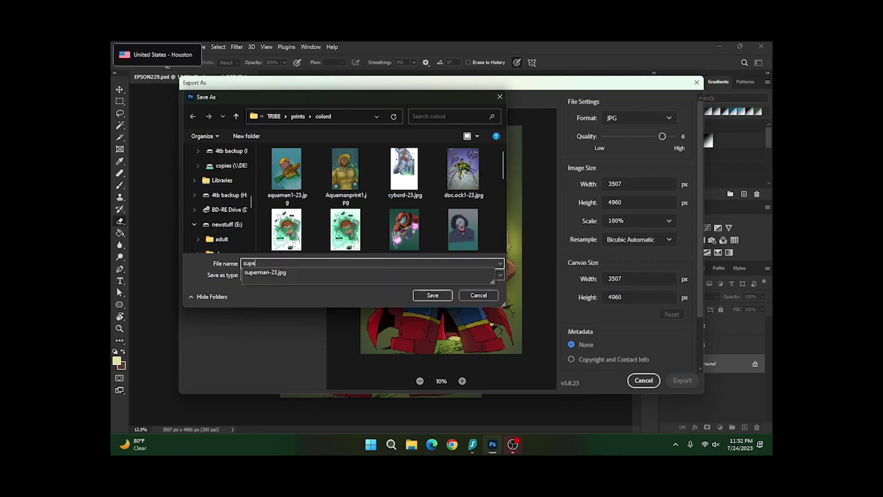
{"action": "type", "text": "rman1"}
{"action": "key", "text": "Return"}
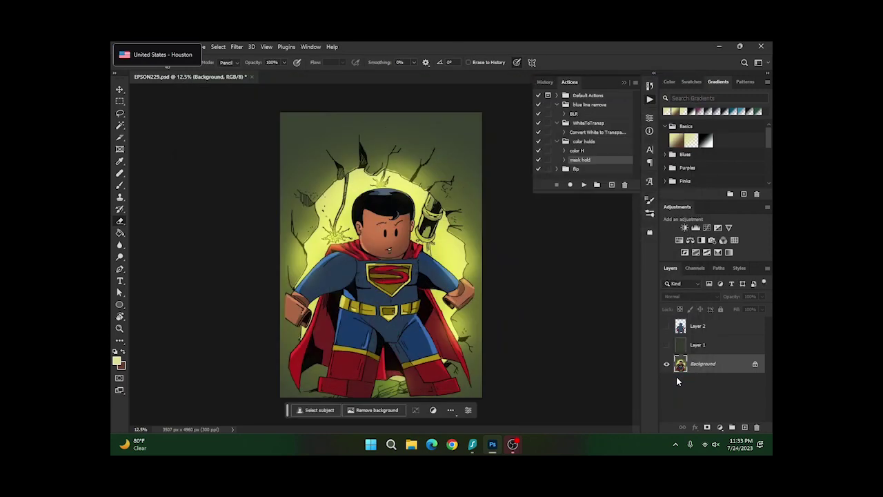
{"action": "left_click", "coordinate": [252, 77]}
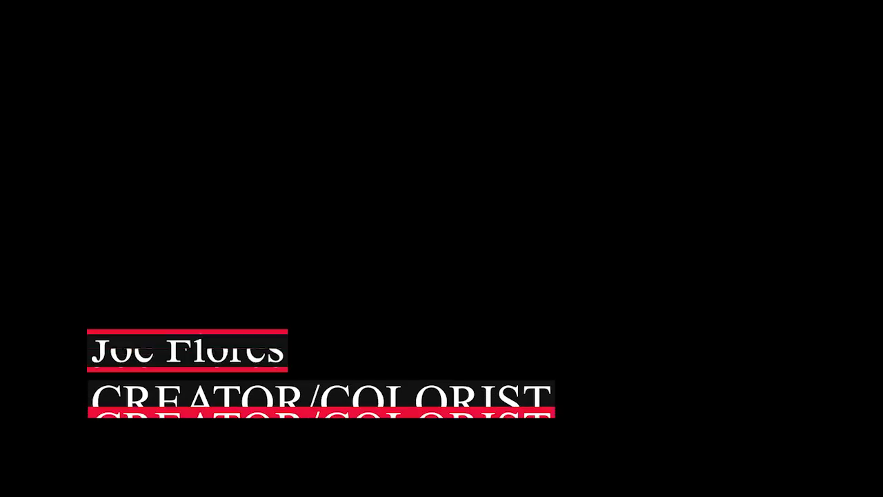